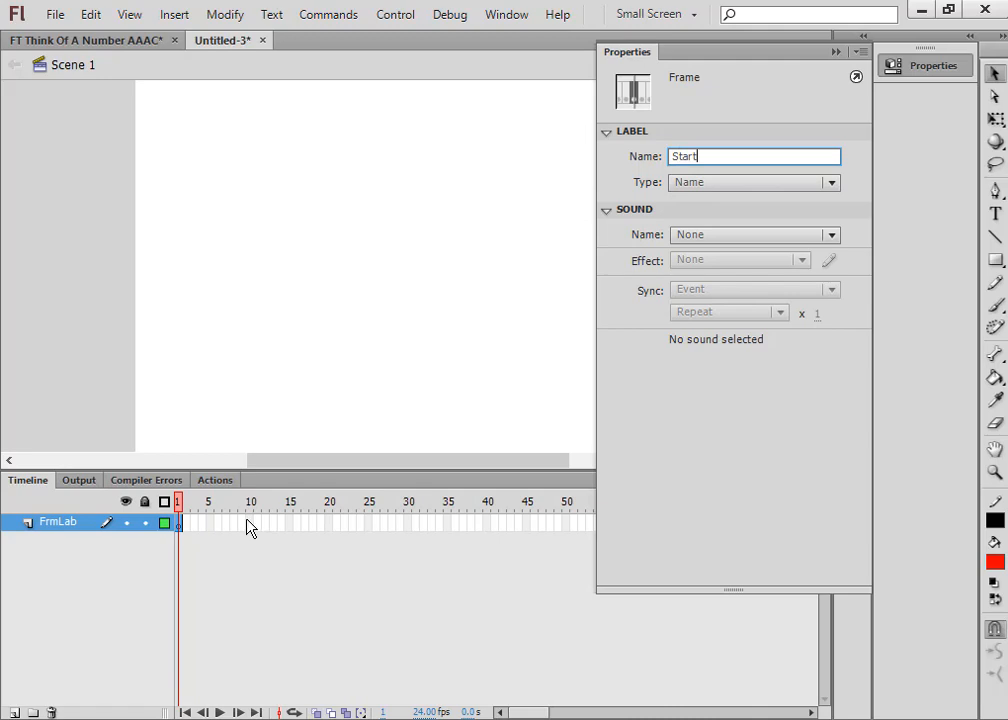
Step: Insert a keyframe at frame 10 of the FrmLab layer and label it Wt1
left_click(248, 522)
right_click(248, 522)
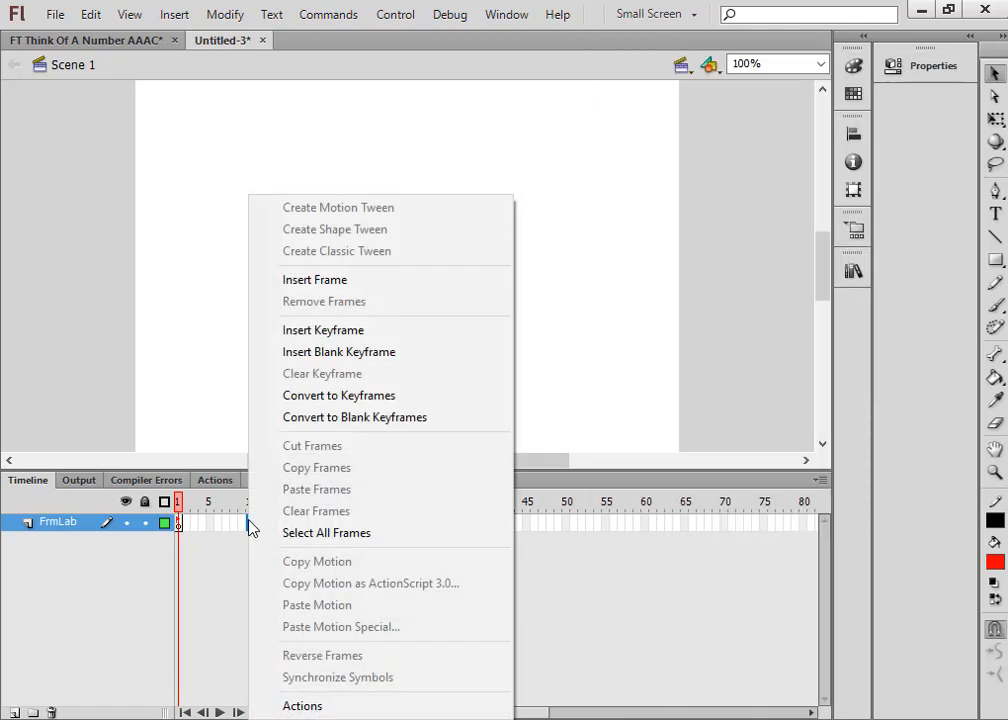
left_click(325, 330)
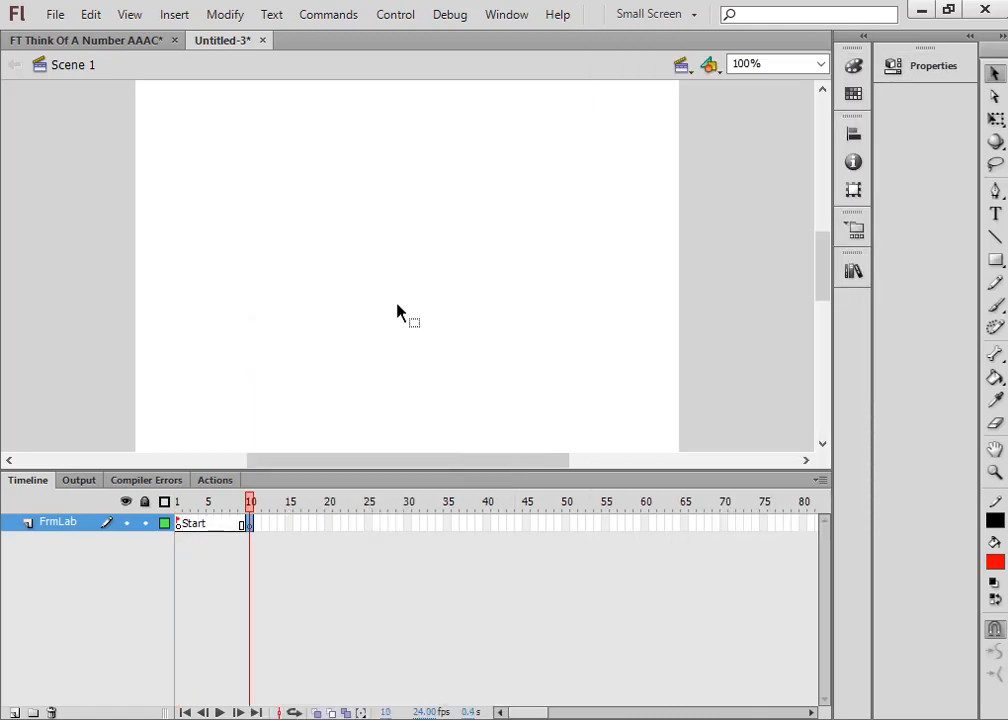
left_click(933, 66)
left_click(704, 155)
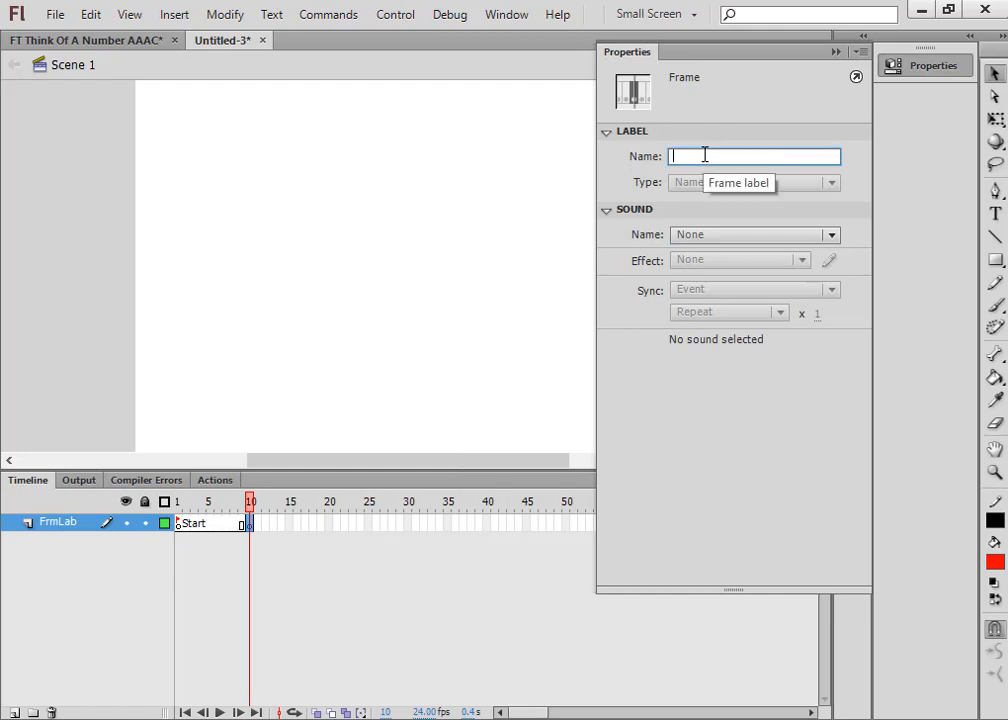
type("Wt1")
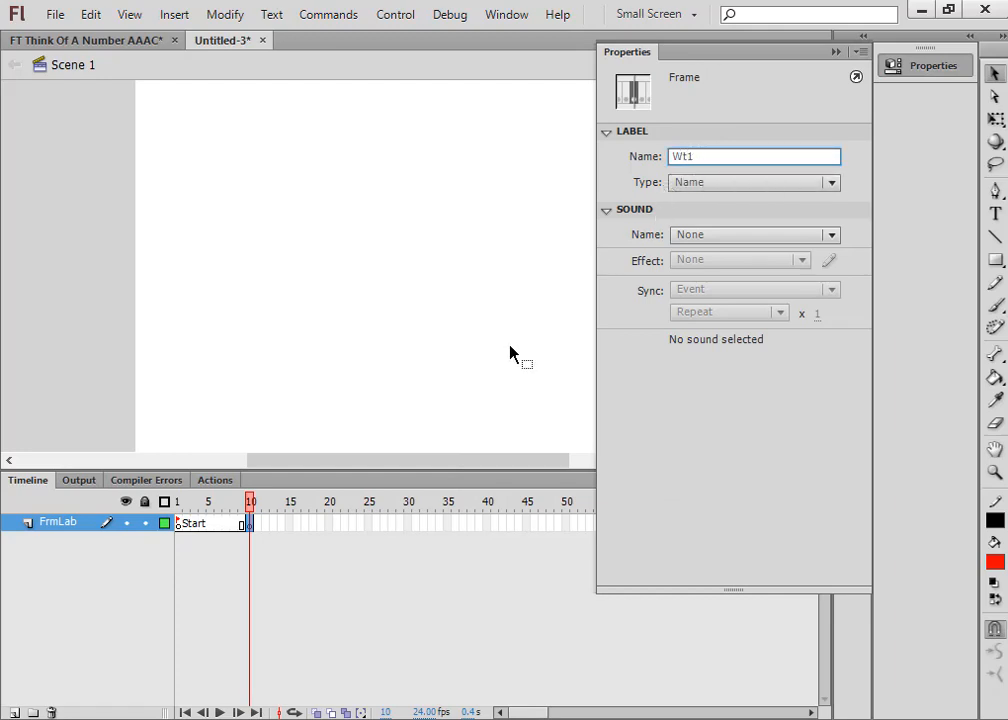
Step: Insert a keyframe at frame 20 of the FrmLab layer and label it Wt2
left_click(331, 521)
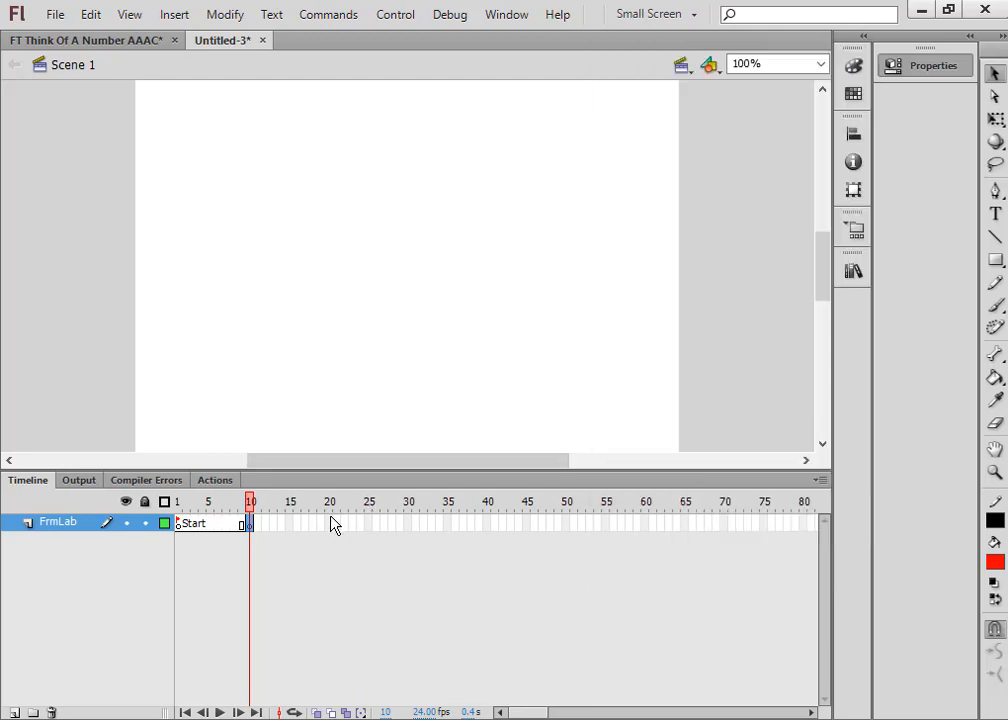
right_click(331, 521)
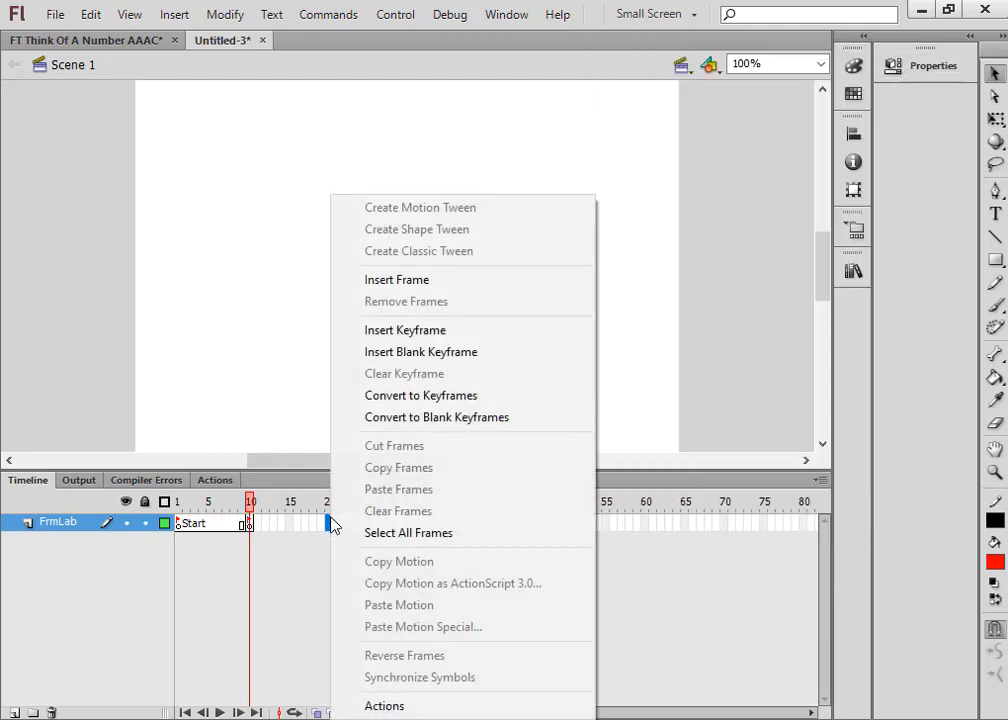
left_click(380, 333)
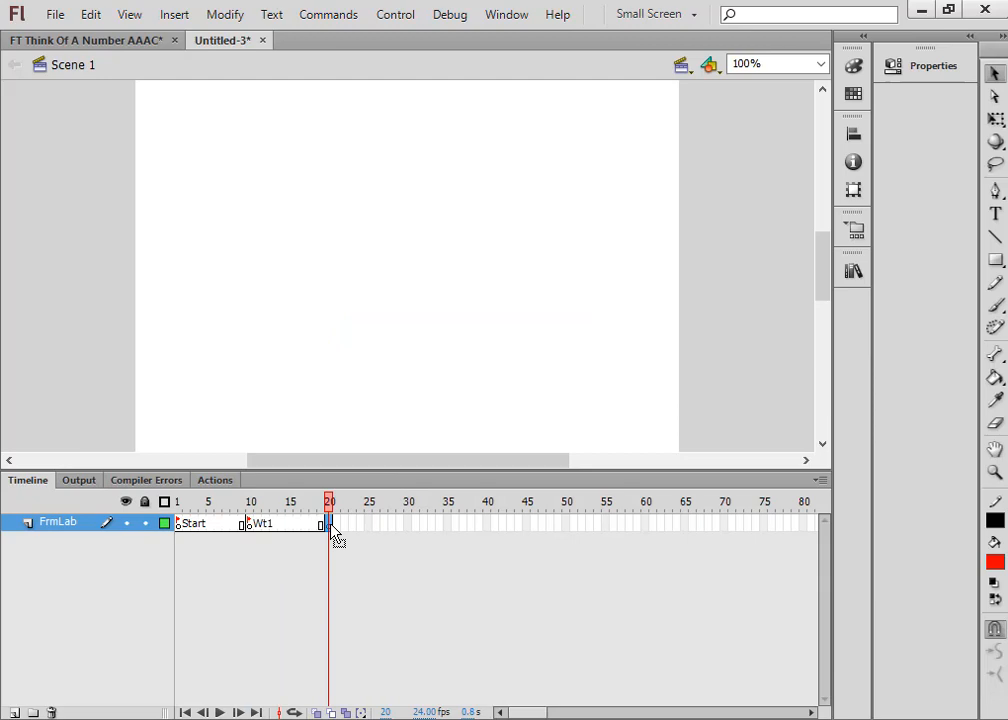
left_click(930, 68)
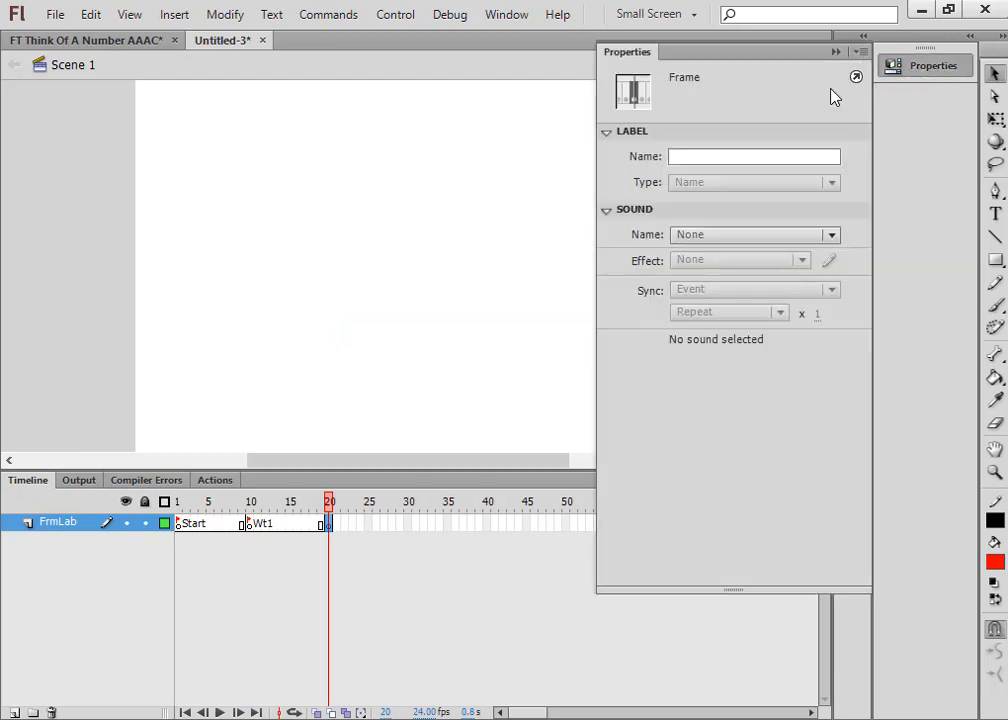
left_click(685, 155)
type("Wt2")
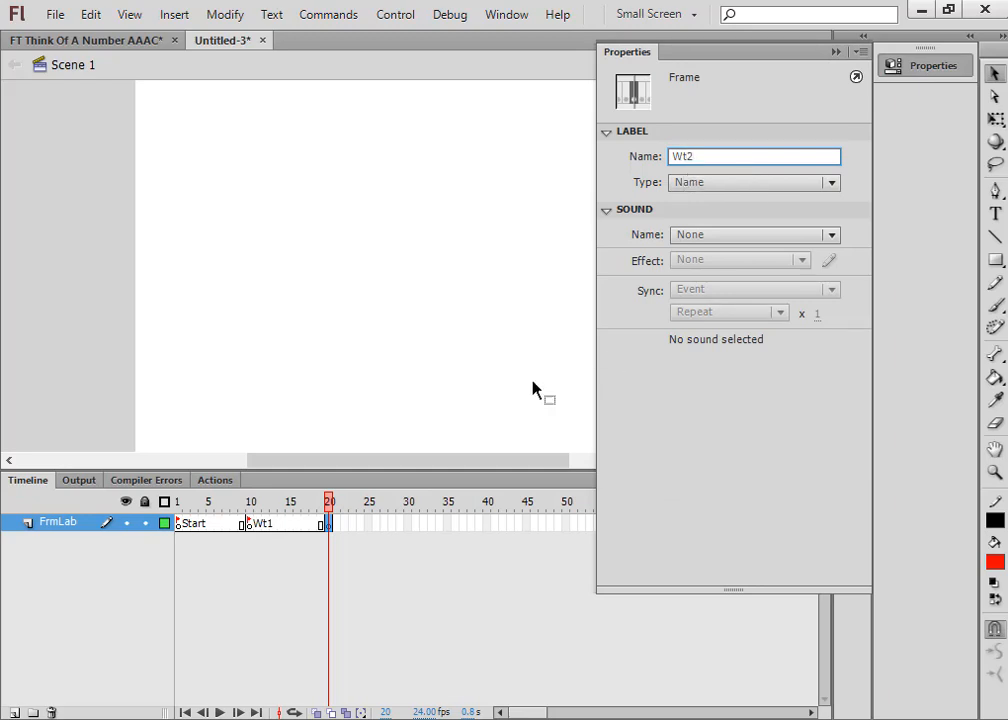
Step: Insert a keyframe at frame 30 of the FrmLab layer and label it Wt4
left_click(407, 524)
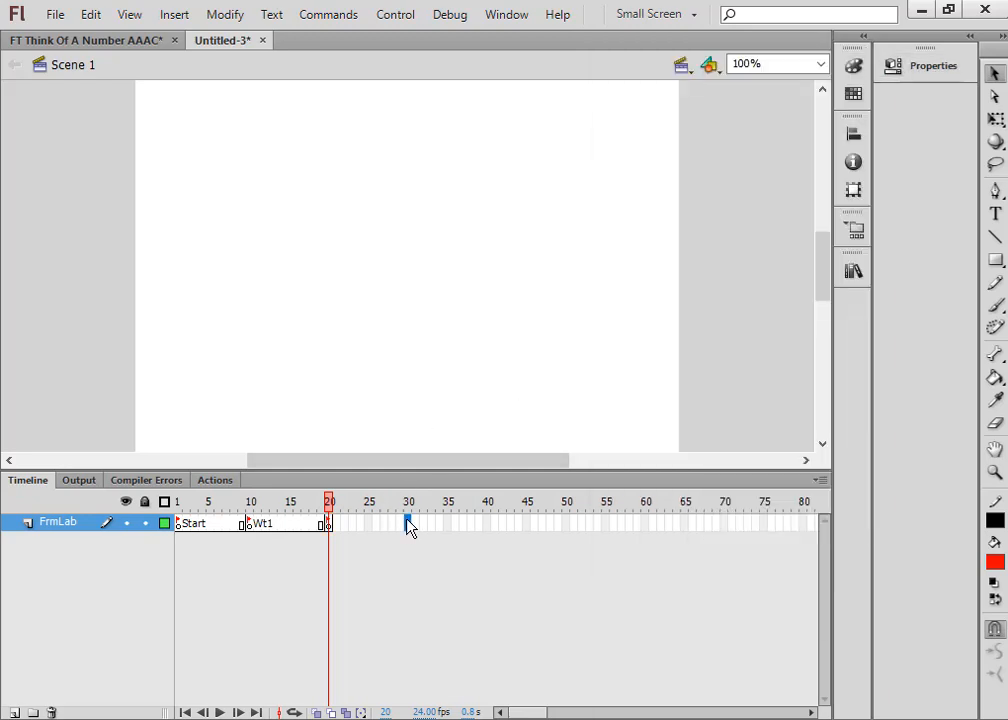
right_click(407, 524)
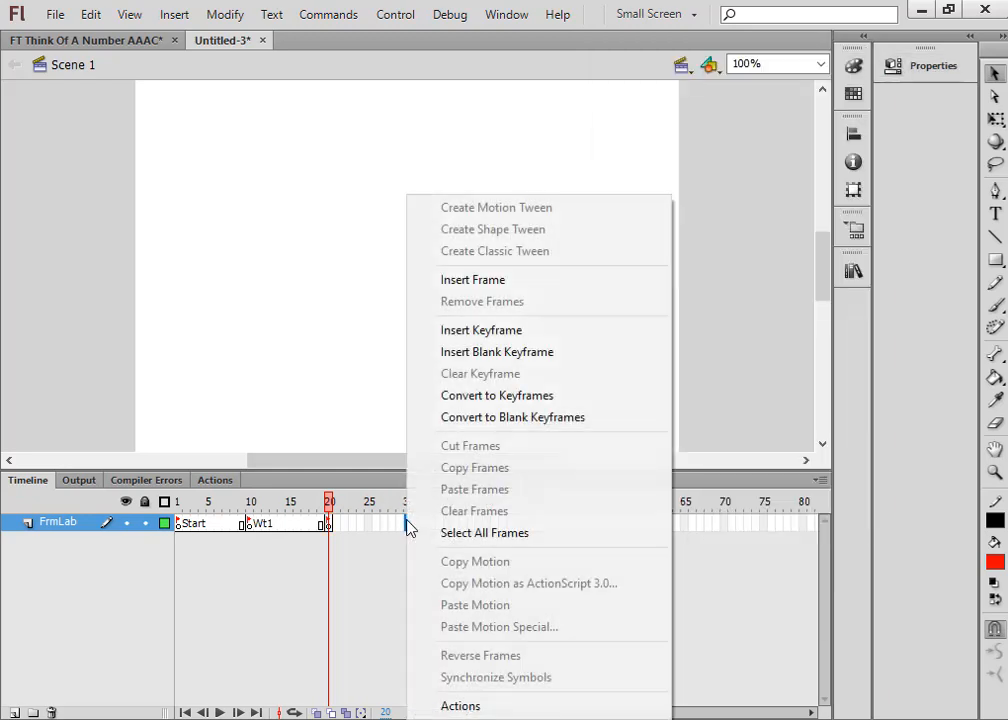
left_click(455, 330)
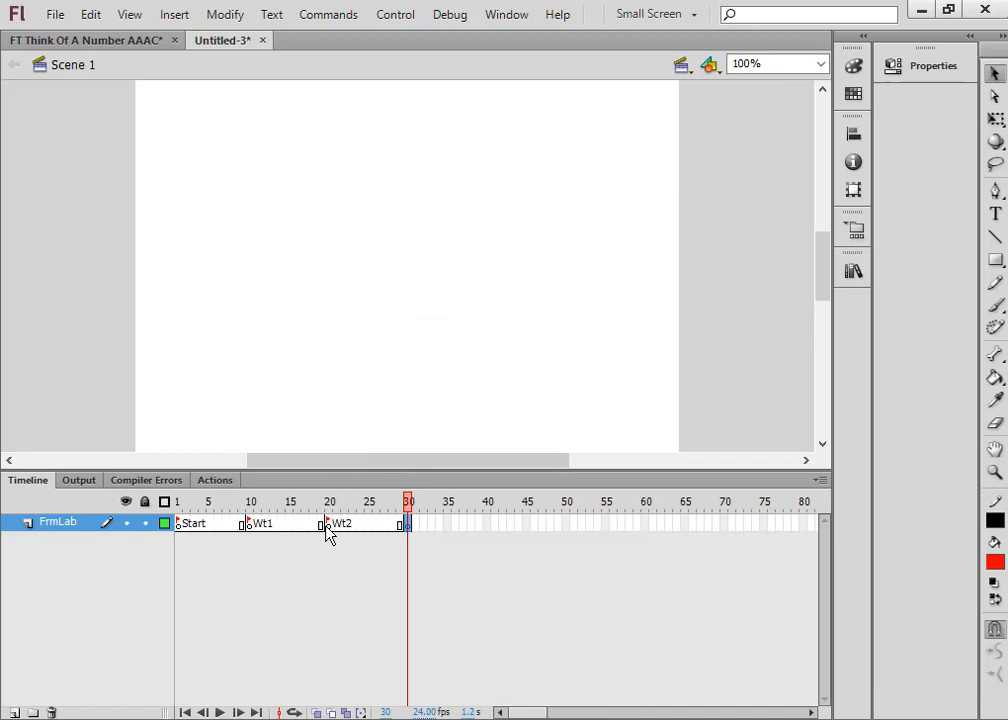
left_click(913, 70)
left_click(701, 157)
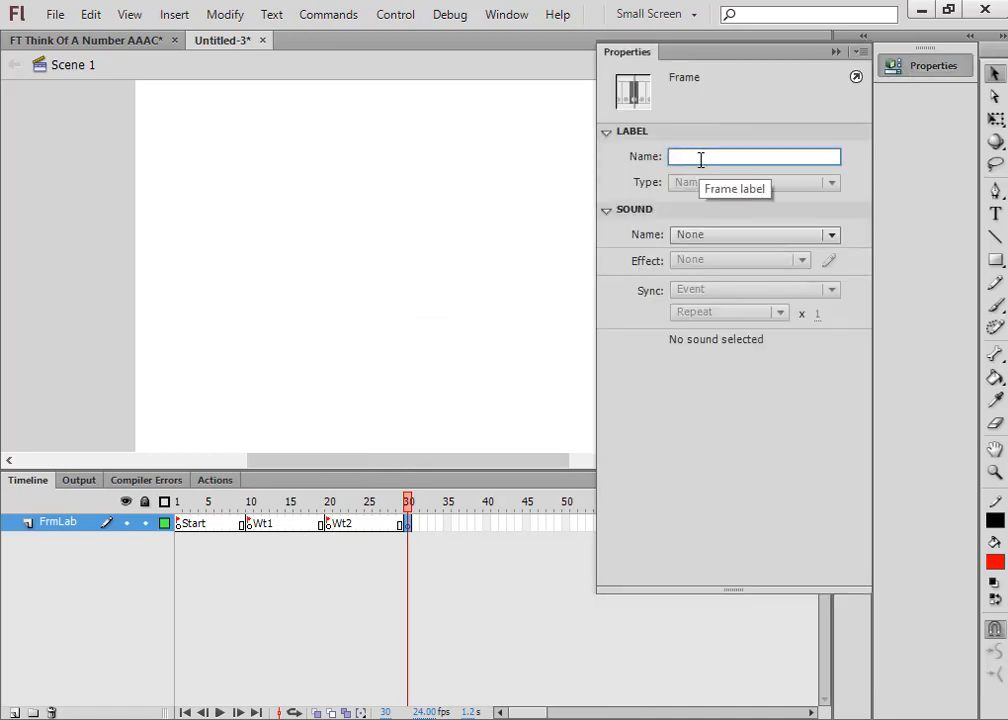
type("Wt4")
Step: Insert a keyframe at frame 40 of the FrmLab layer and label it Wt8
left_click(489, 524)
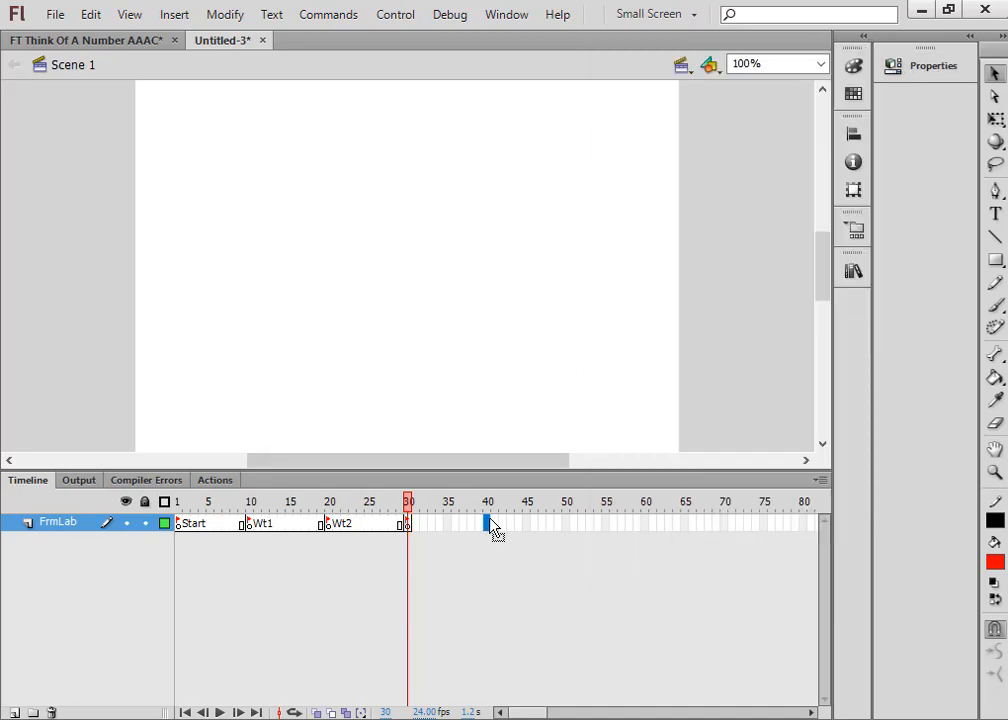
right_click(491, 524)
left_click(553, 333)
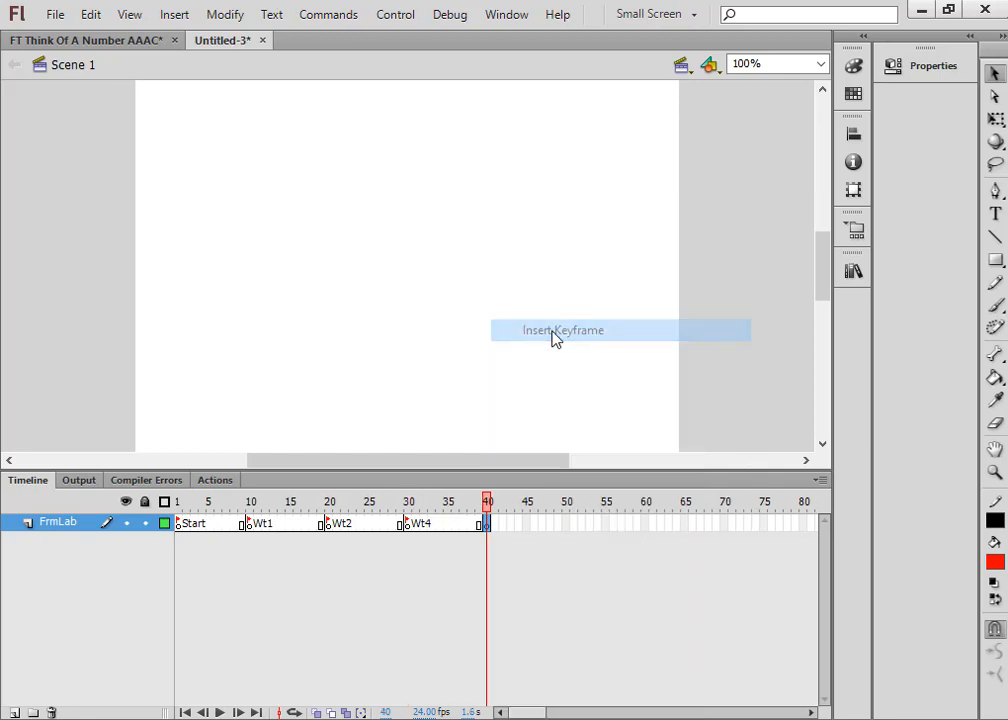
left_click(921, 68)
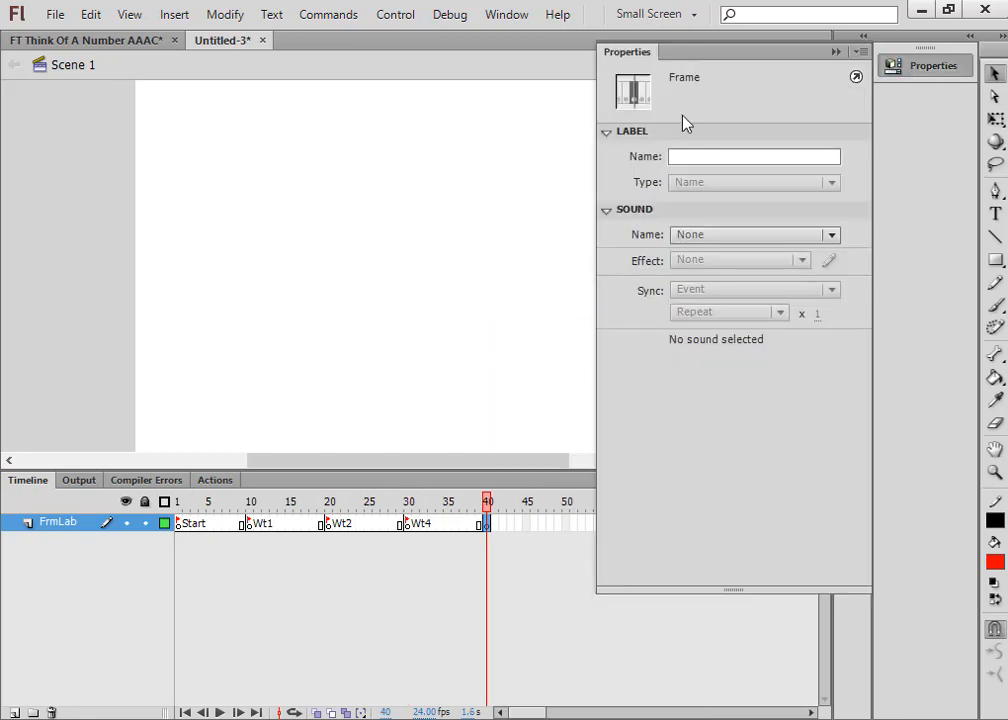
left_click(683, 155)
type("Wt8")
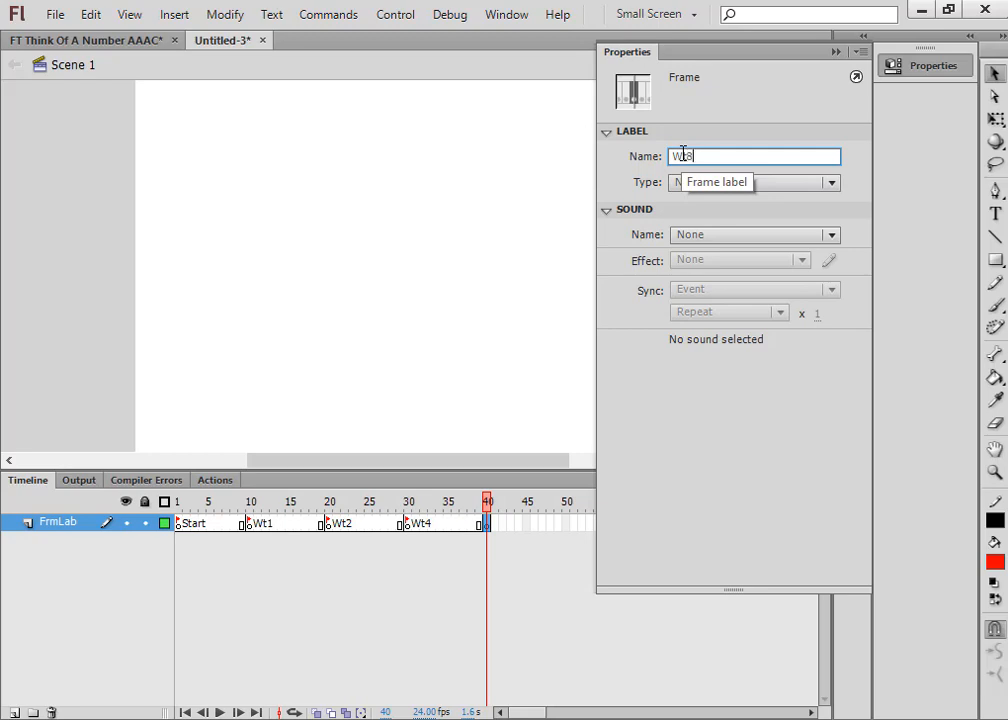
Step: Insert a keyframe at frame 50 of the FrmLab layer and label it Wt16
left_click(570, 527)
right_click(570, 527)
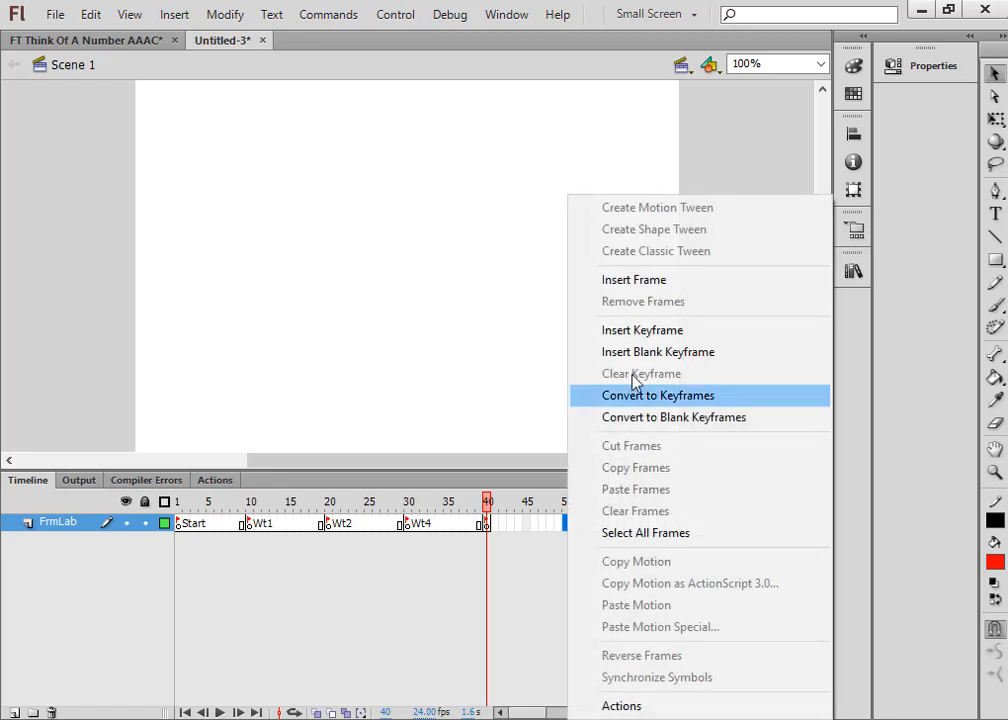
left_click(650, 331)
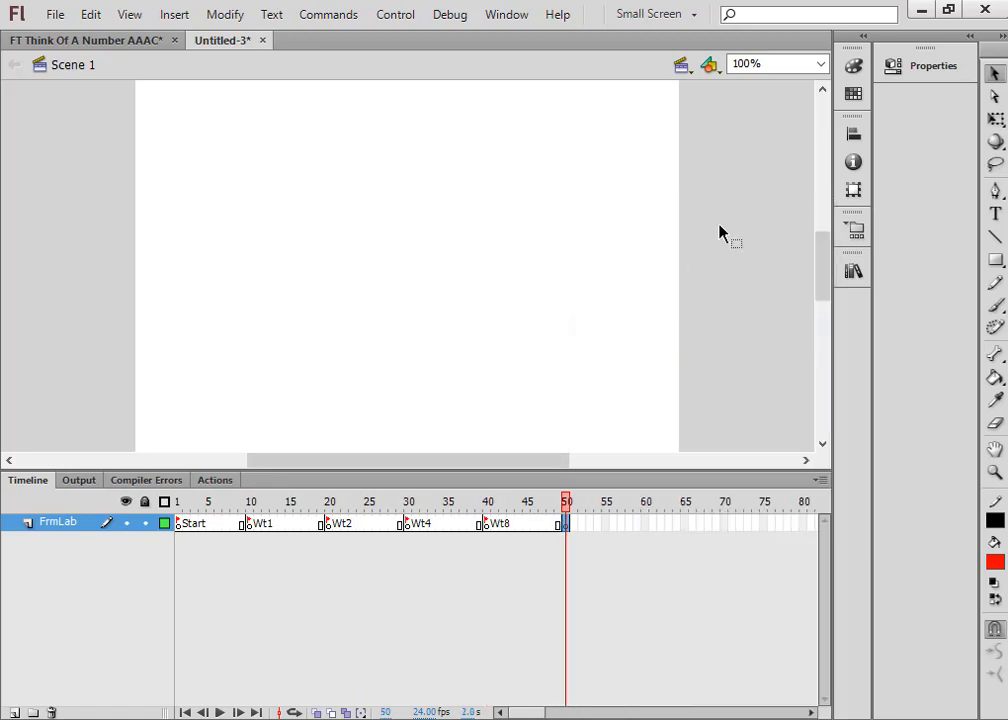
left_click(930, 66)
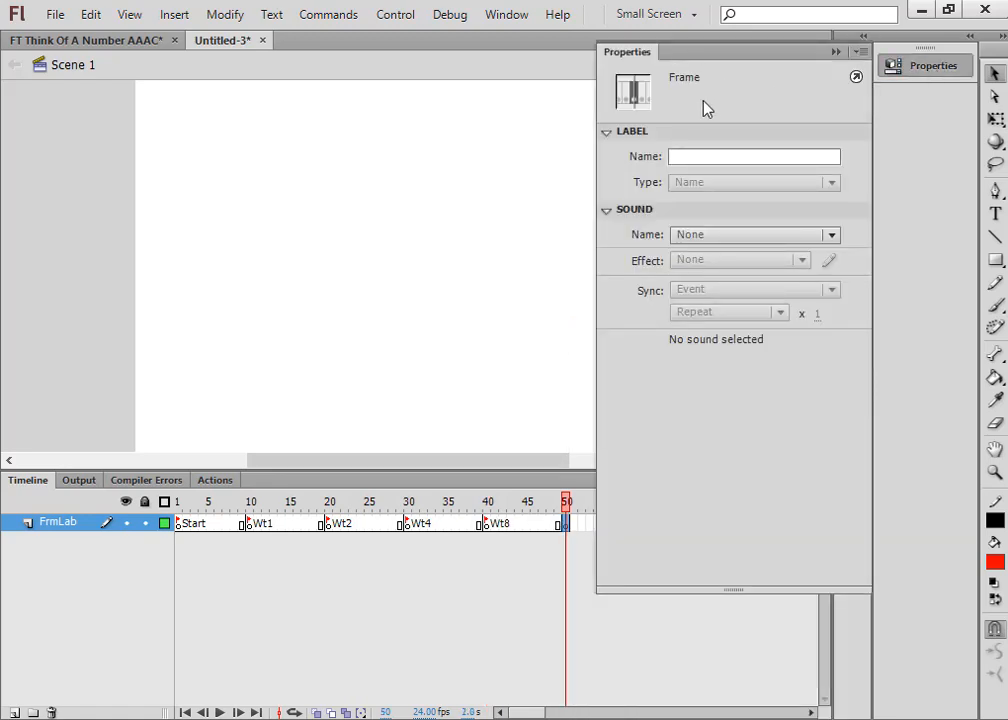
left_click(690, 155)
type("Wt16")
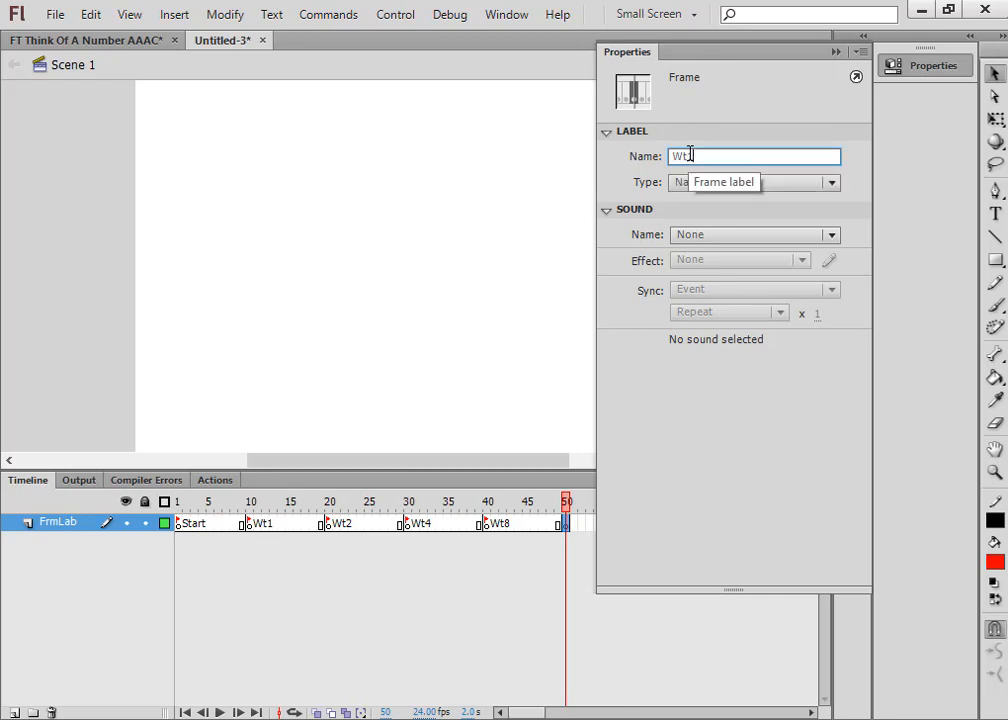
left_click(836, 53)
Step: Insert a keyframe at frame 60 of the FrmLab layer and label it Over
left_click(645, 523)
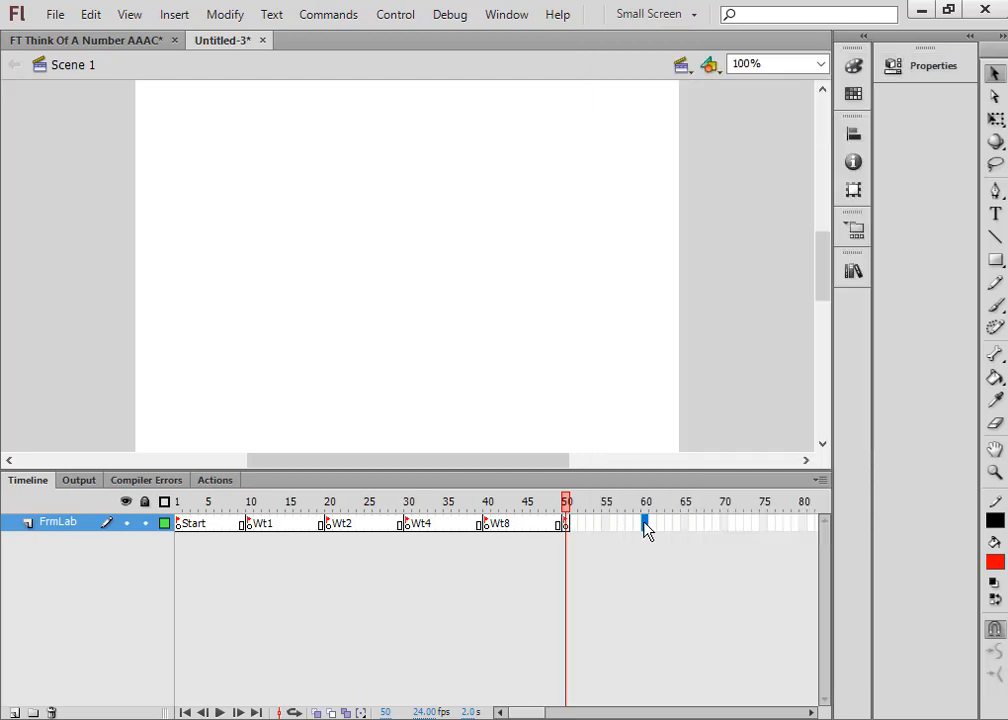
right_click(645, 524)
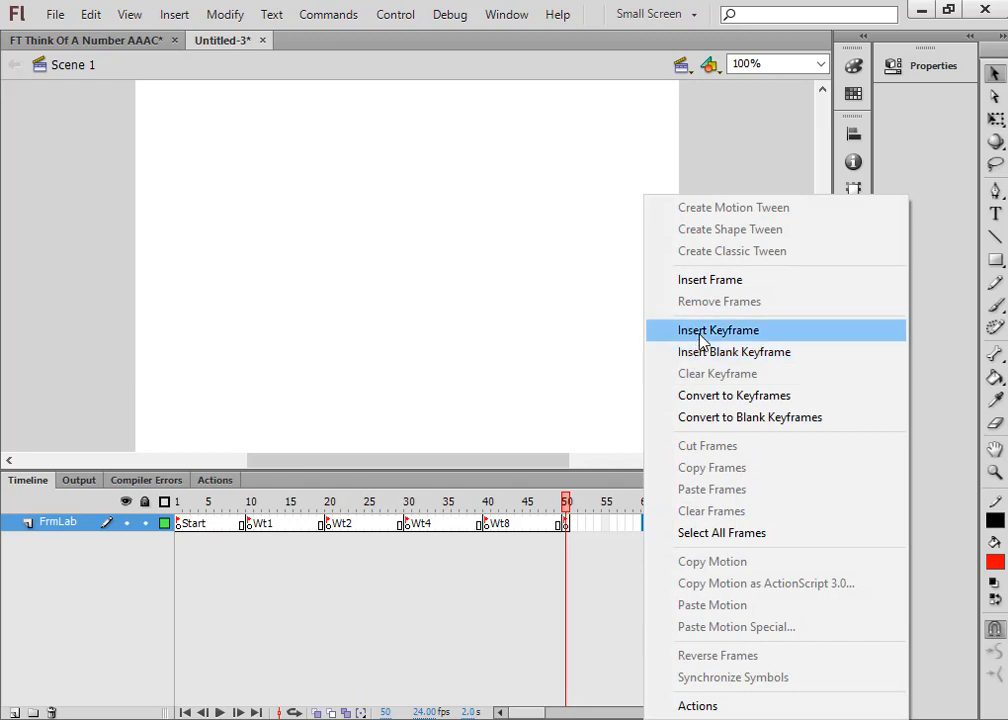
left_click(704, 331)
left_click(934, 68)
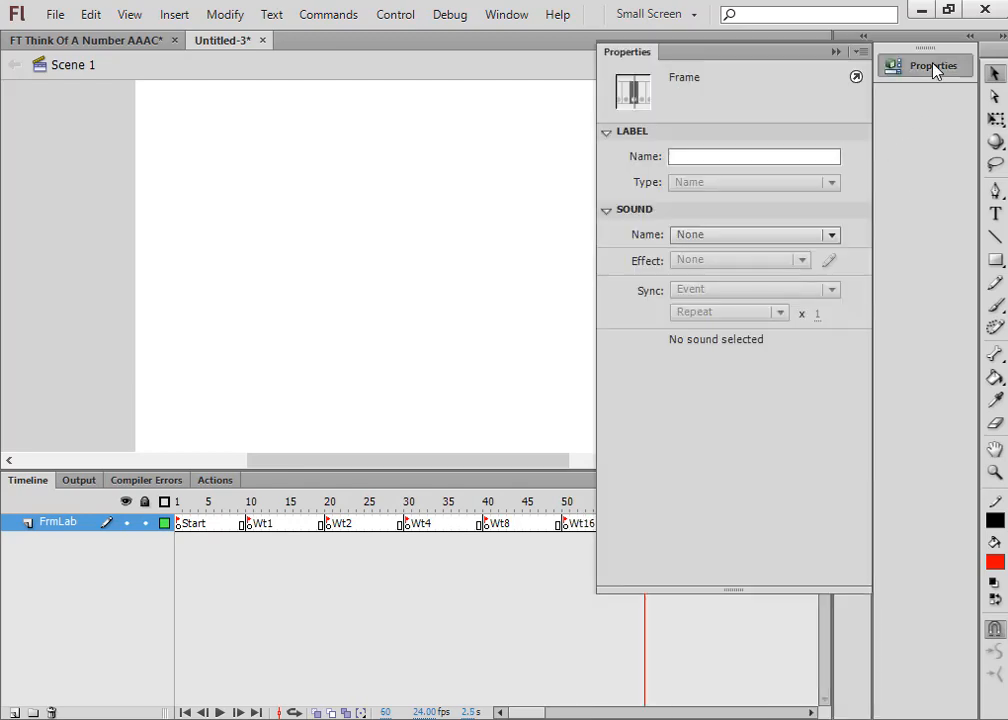
left_click(714, 155)
type("Over")
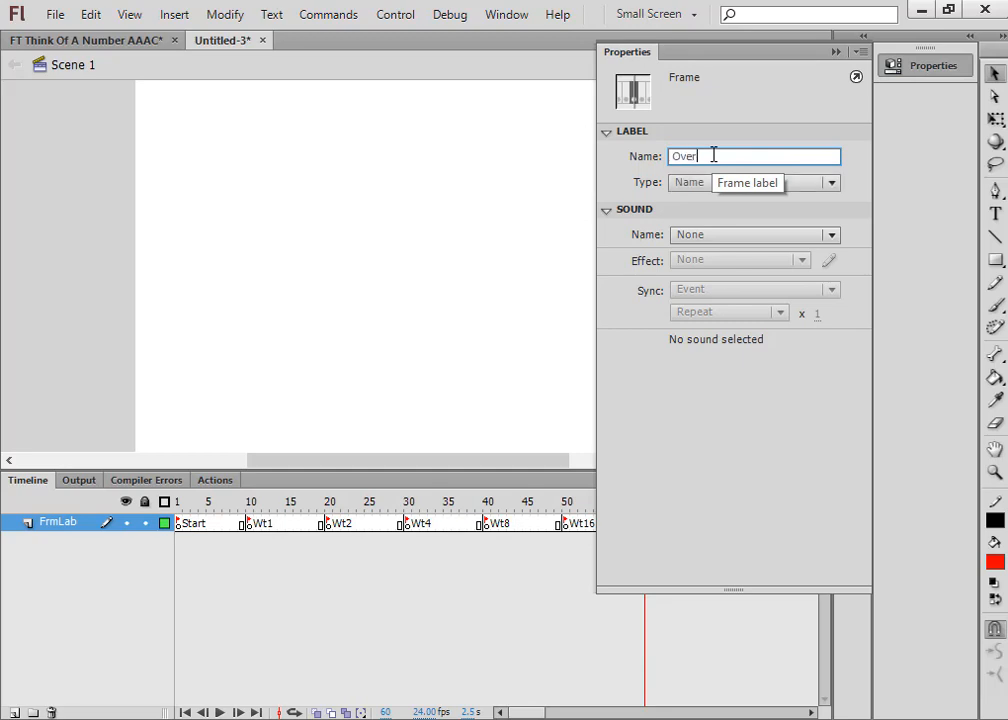
left_click(836, 51)
Step: Lock the FrmLab layer and add a new layer named Card beneath it
left_click(146, 523)
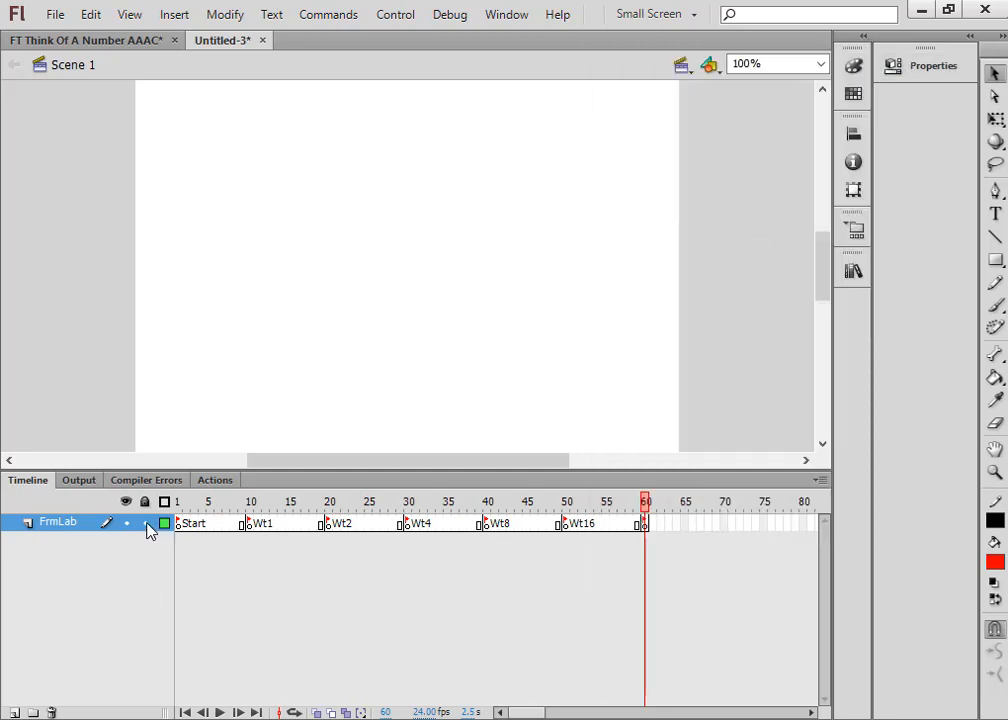
left_click(15, 712)
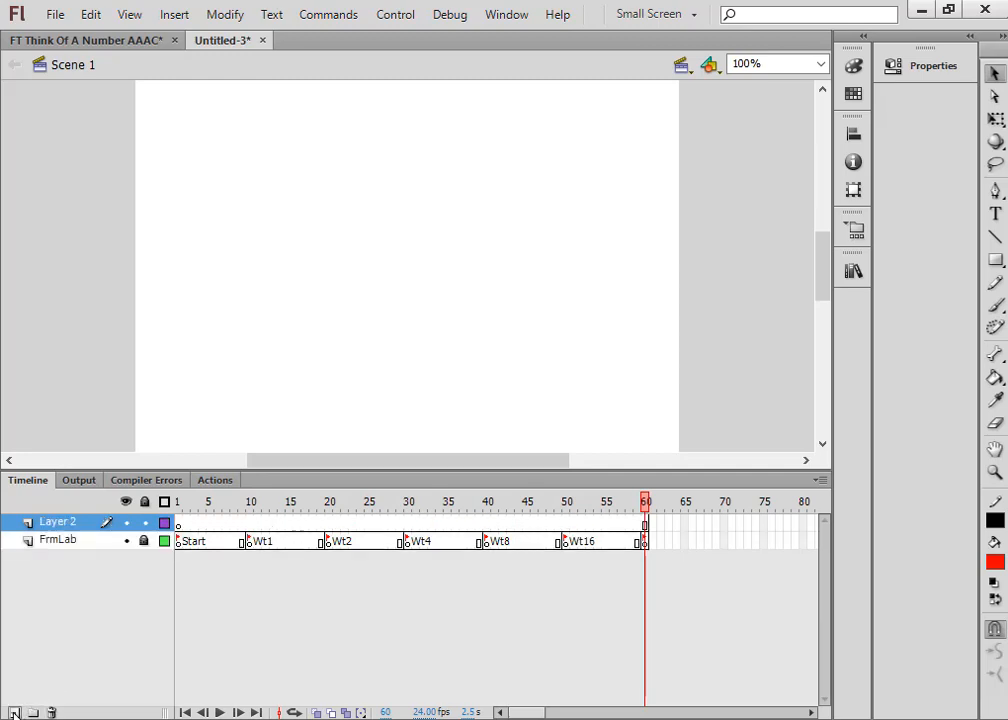
left_click_drag(33, 527, 34, 553)
double_click(60, 540)
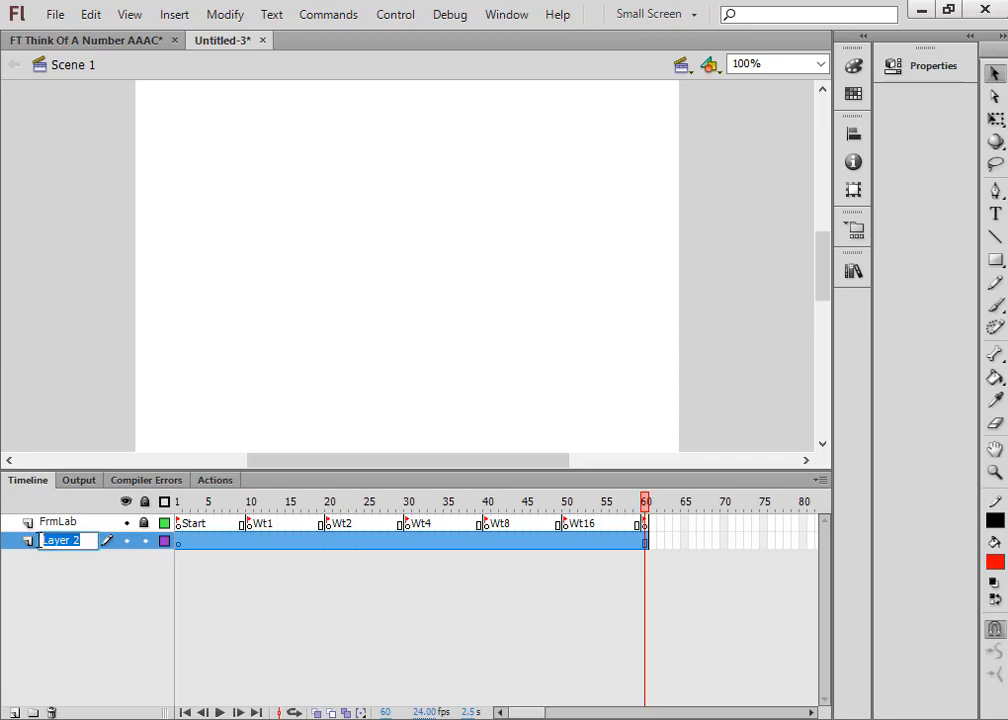
type("Card")
Step: Show the stage grid and set its horizontal and vertical spacing to 50 px
left_click(133, 18)
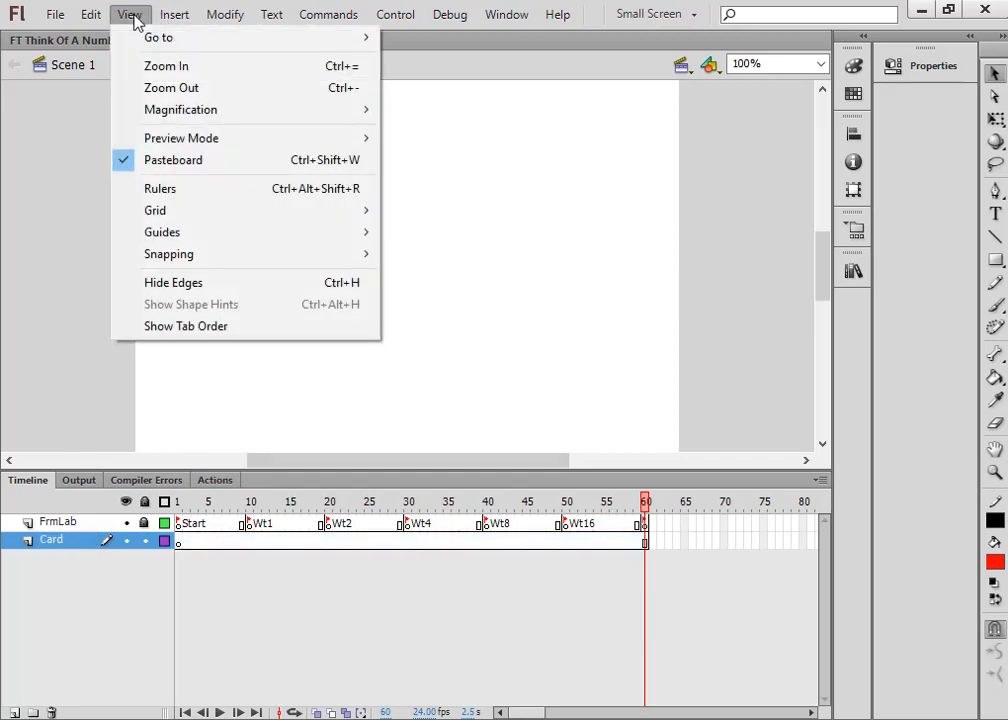
mouse_move(158, 214)
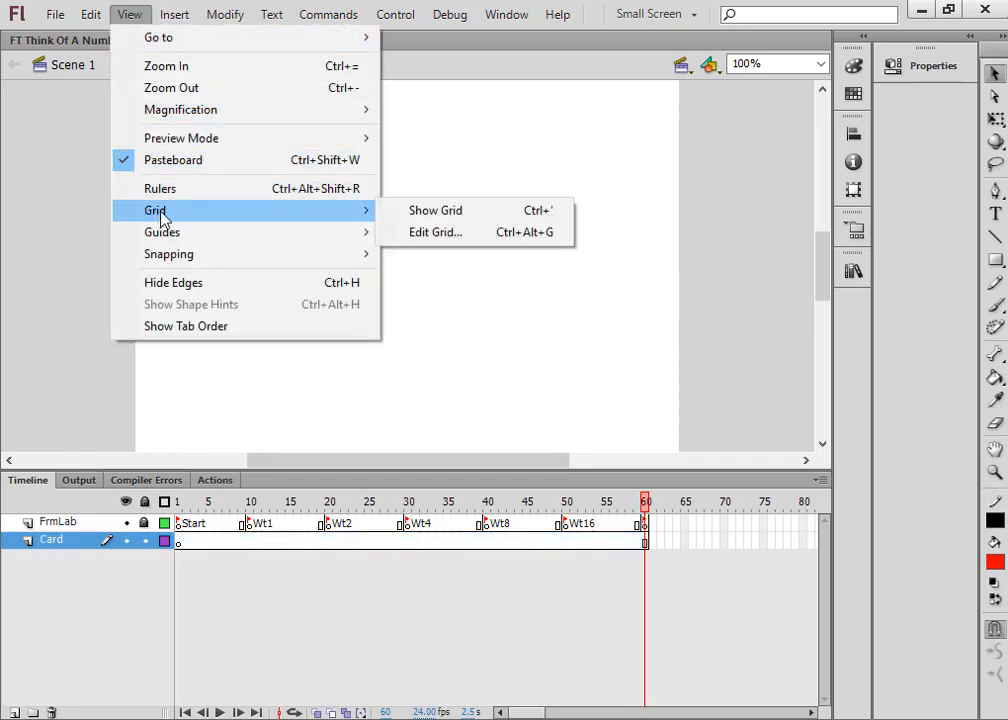
left_click(430, 212)
right_click(426, 232)
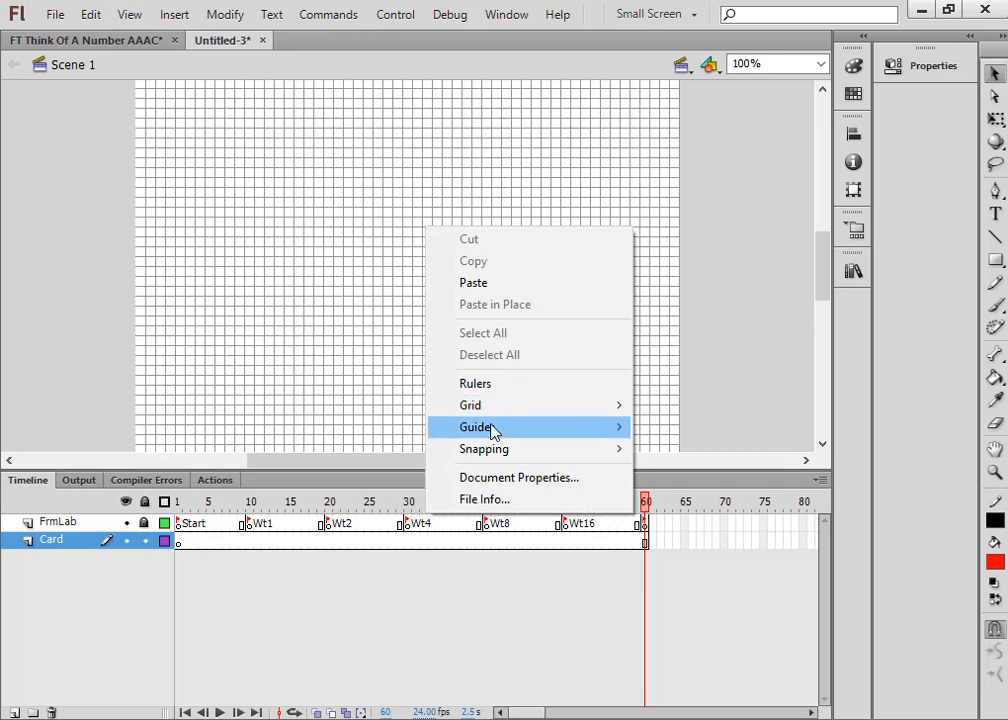
mouse_move(597, 408)
left_click(721, 430)
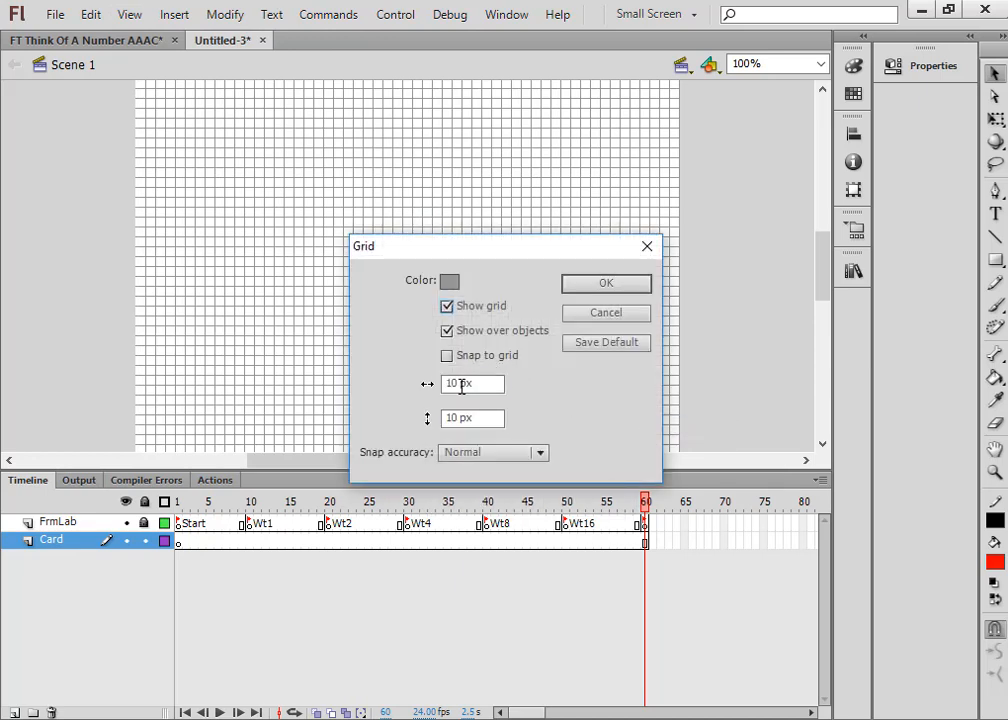
double_click(450, 384)
type("50")
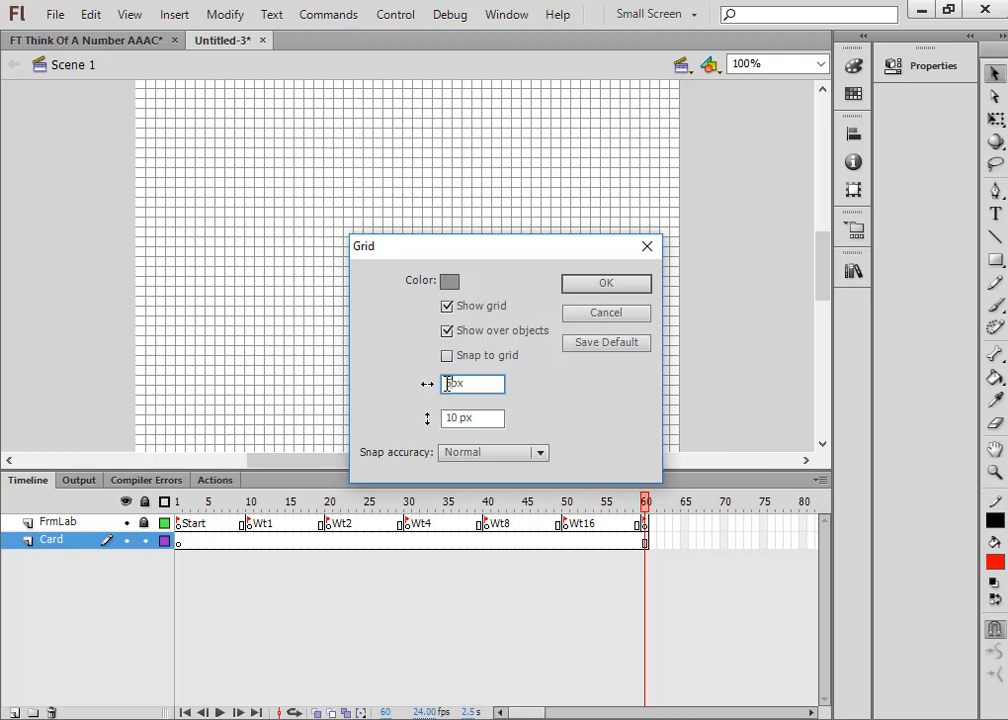
left_click_drag(459, 418, 443, 419)
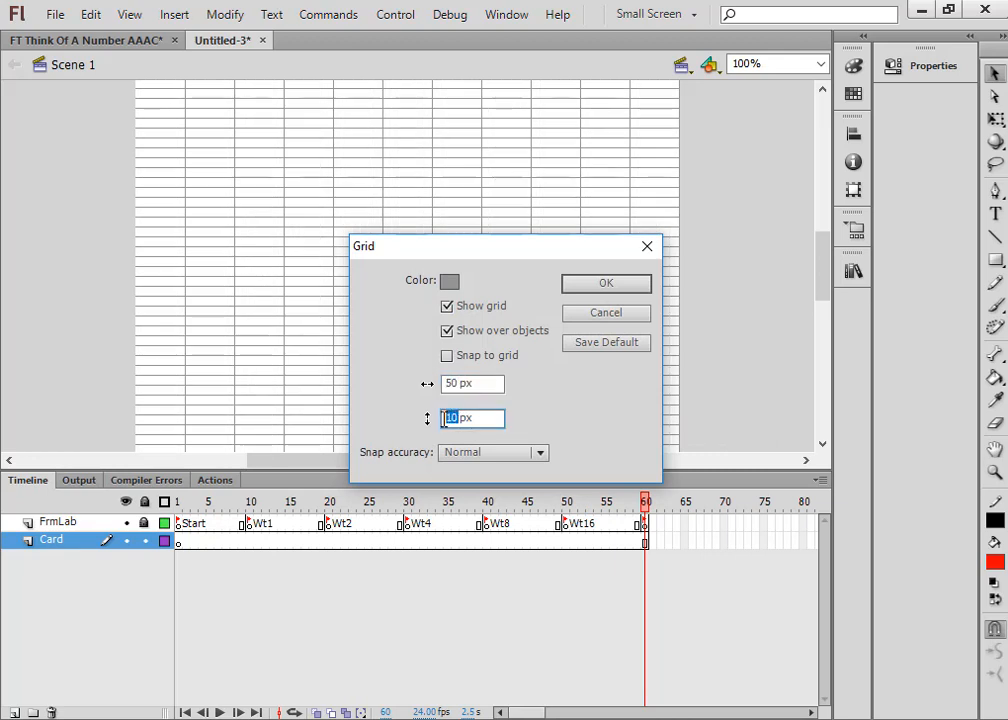
type("50")
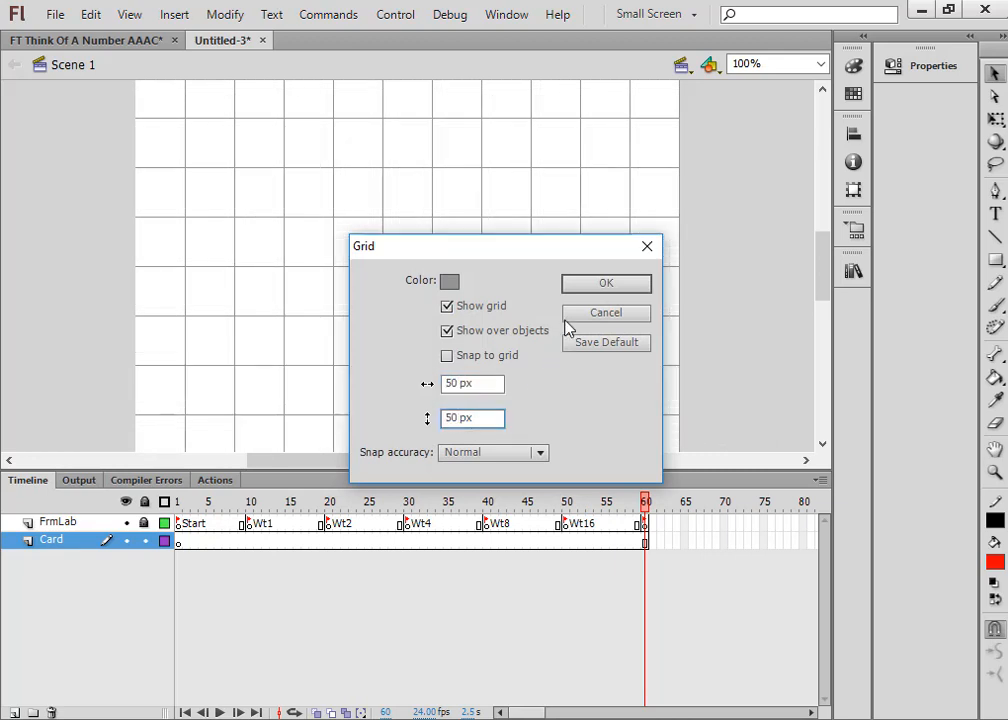
left_click(601, 288)
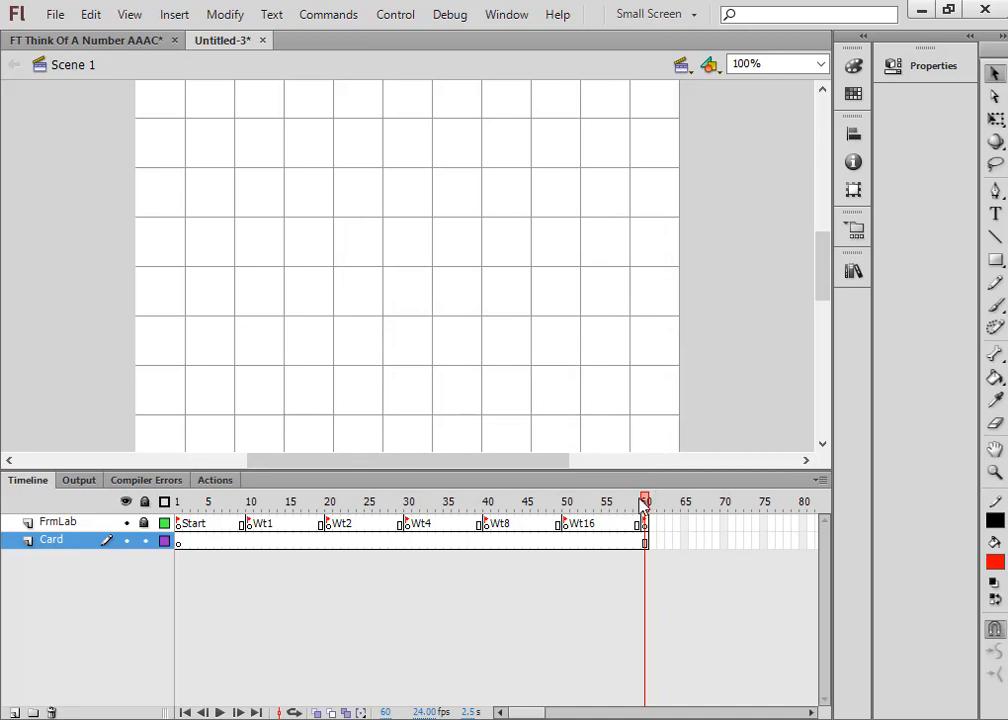
Step: On frame 1 of the Card layer, draw a square about 250 px wide with no fill and a stroke of 3
left_click(180, 543)
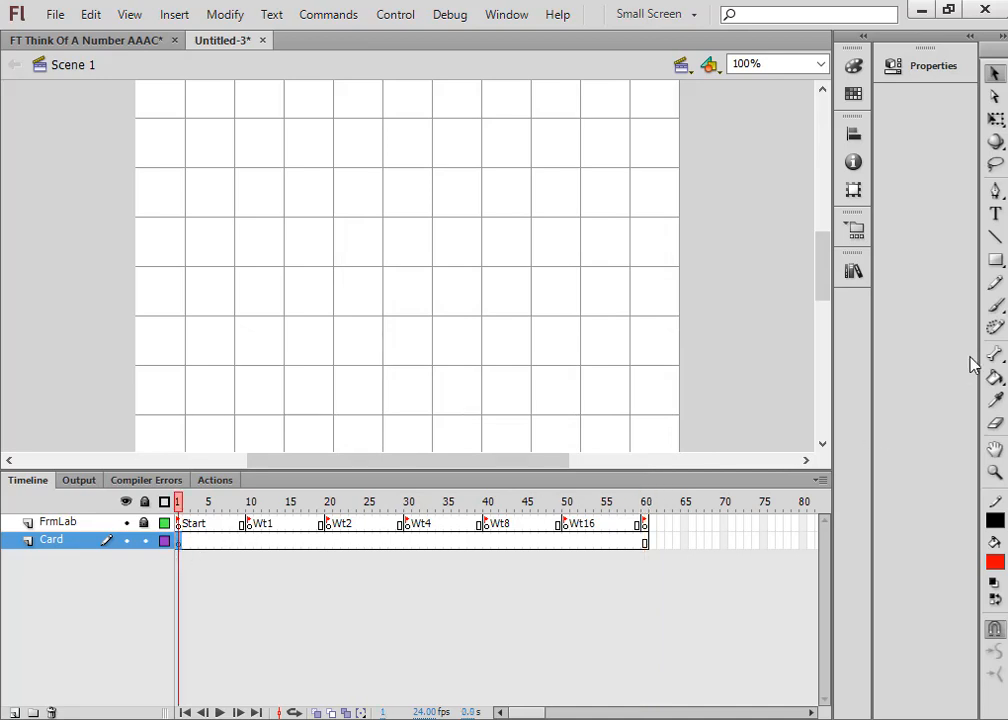
left_click(996, 262)
left_click(996, 262)
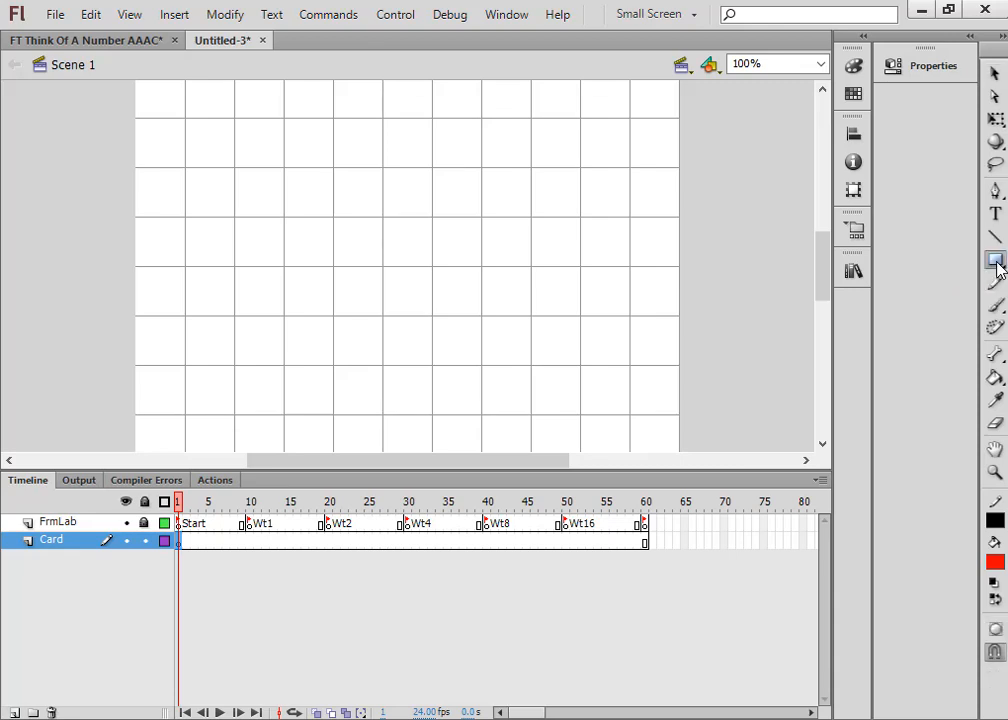
left_click(995, 566)
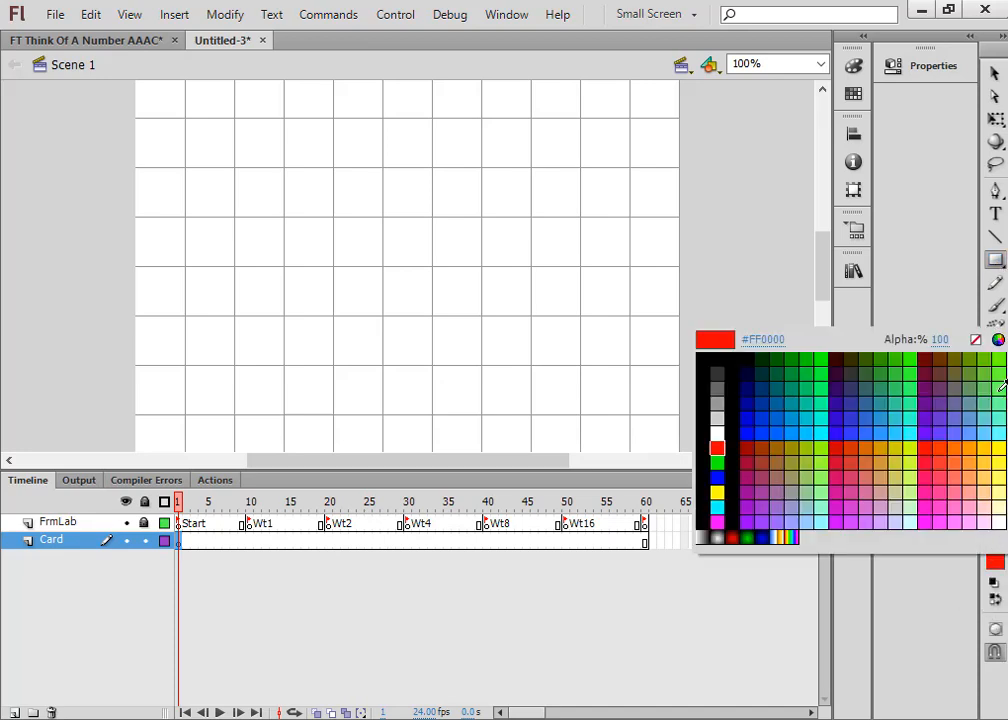
left_click(976, 340)
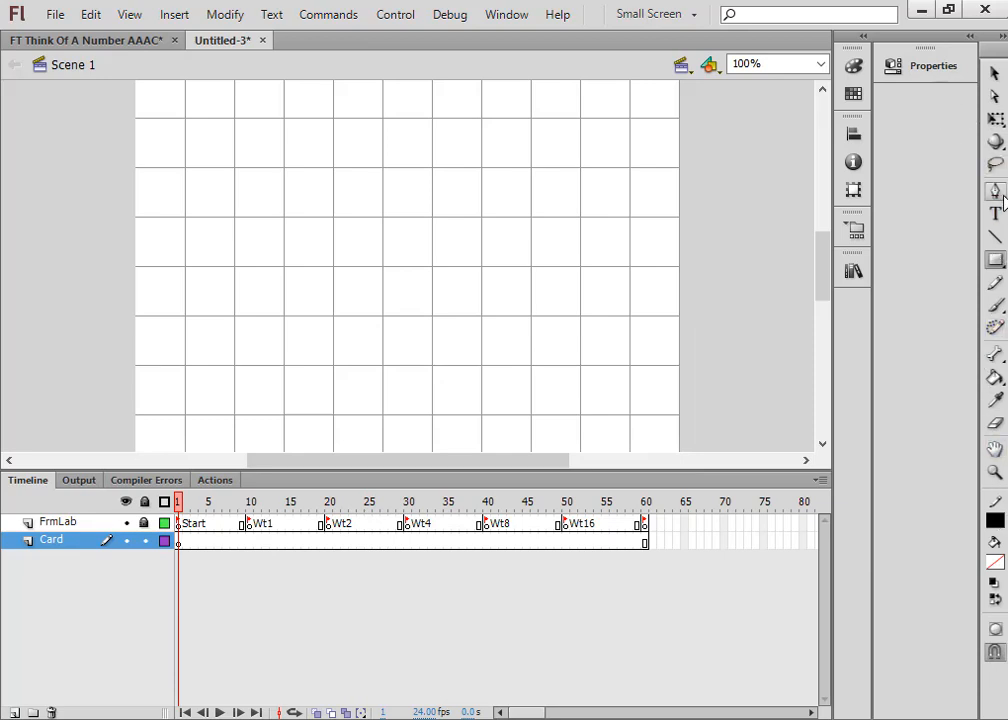
left_click(938, 68)
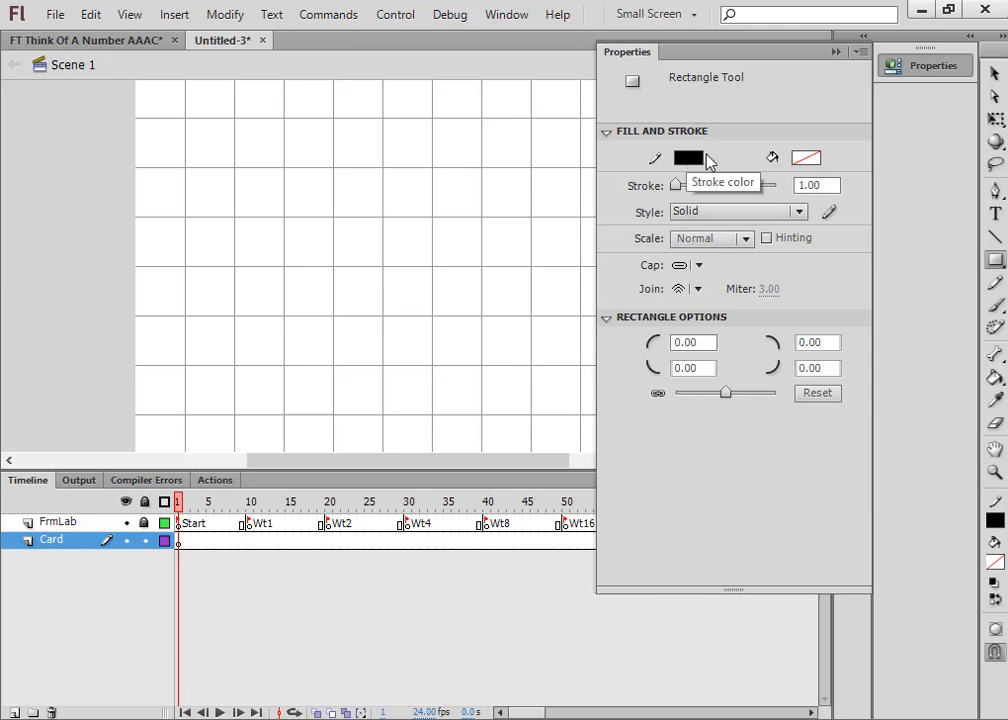
left_click(806, 186)
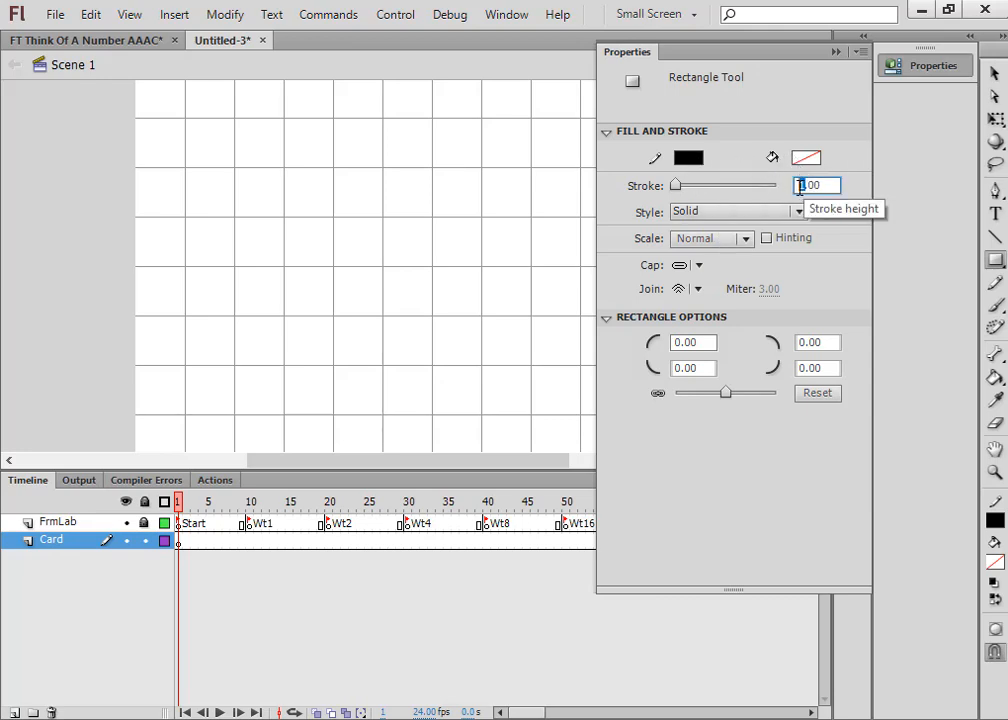
type("3")
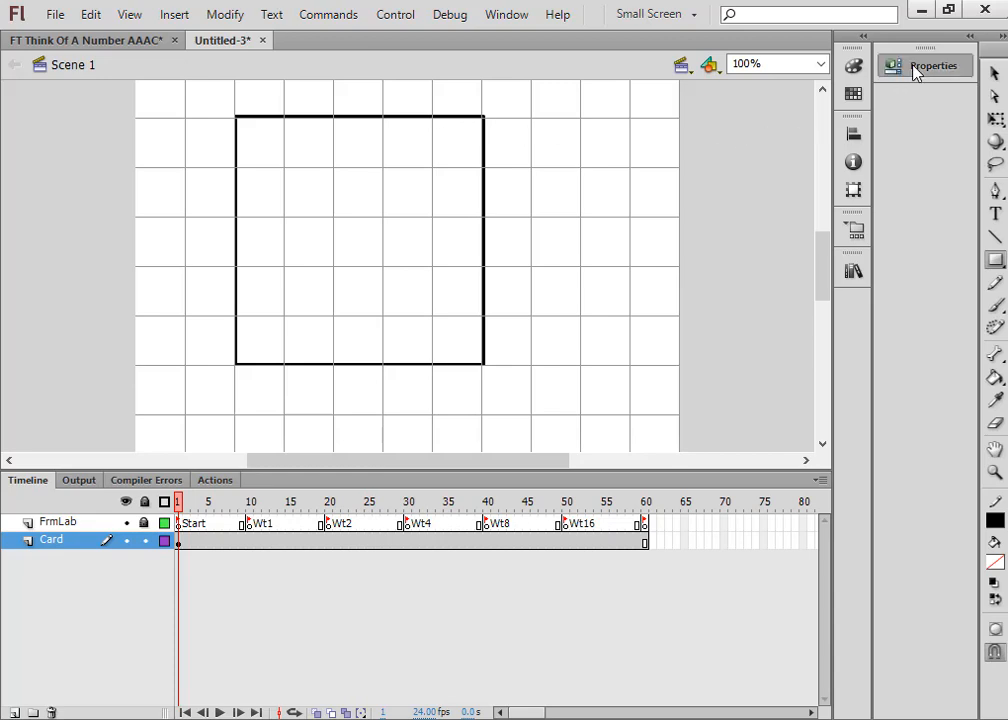
Step: Select the whole square outline and set its width and height to 200
left_click(916, 70)
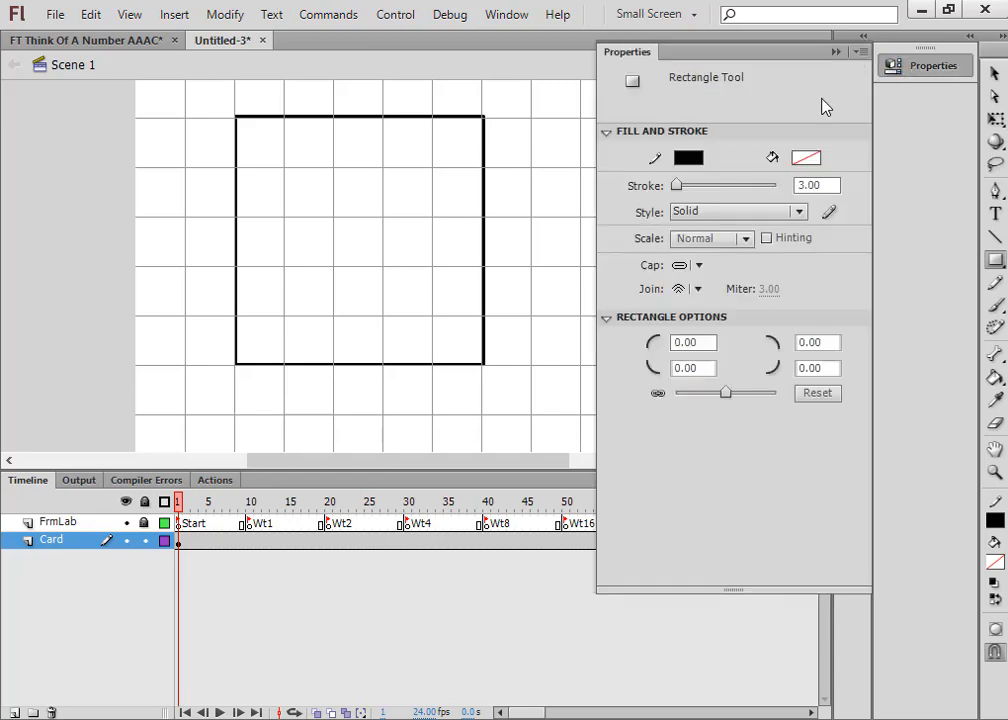
left_click(889, 70)
key("v")
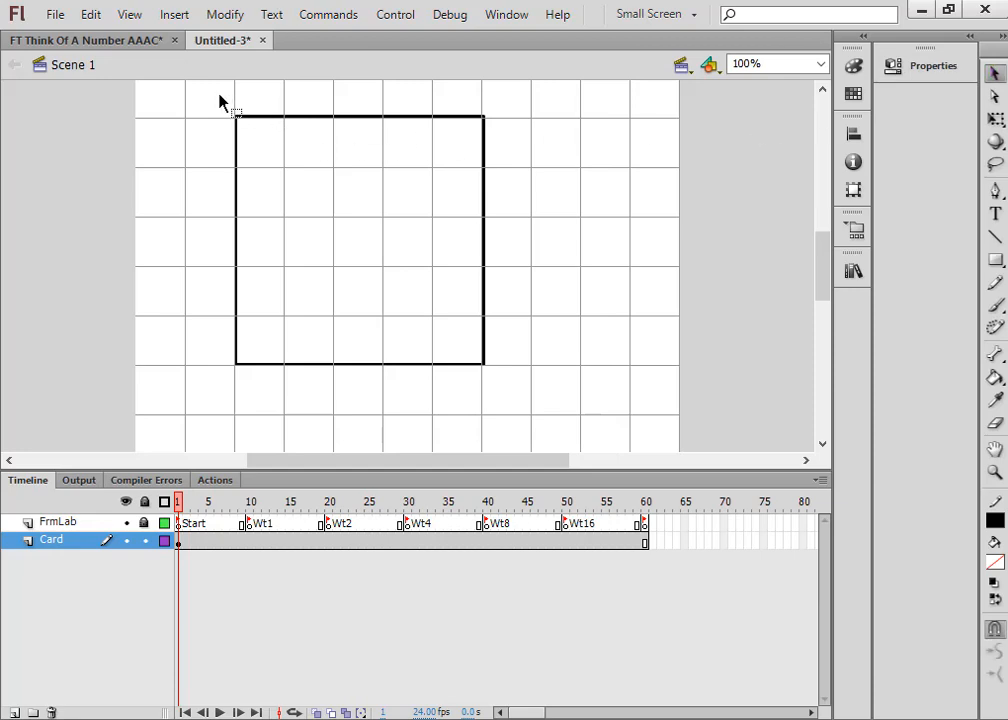
left_click_drag(216, 95, 535, 408)
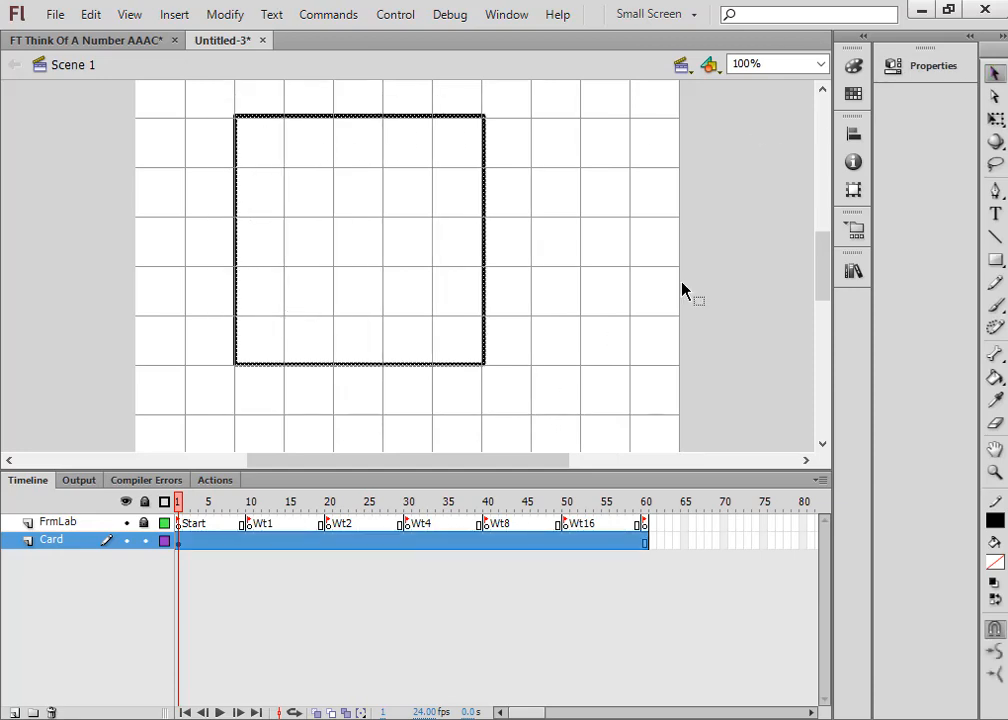
left_click(925, 70)
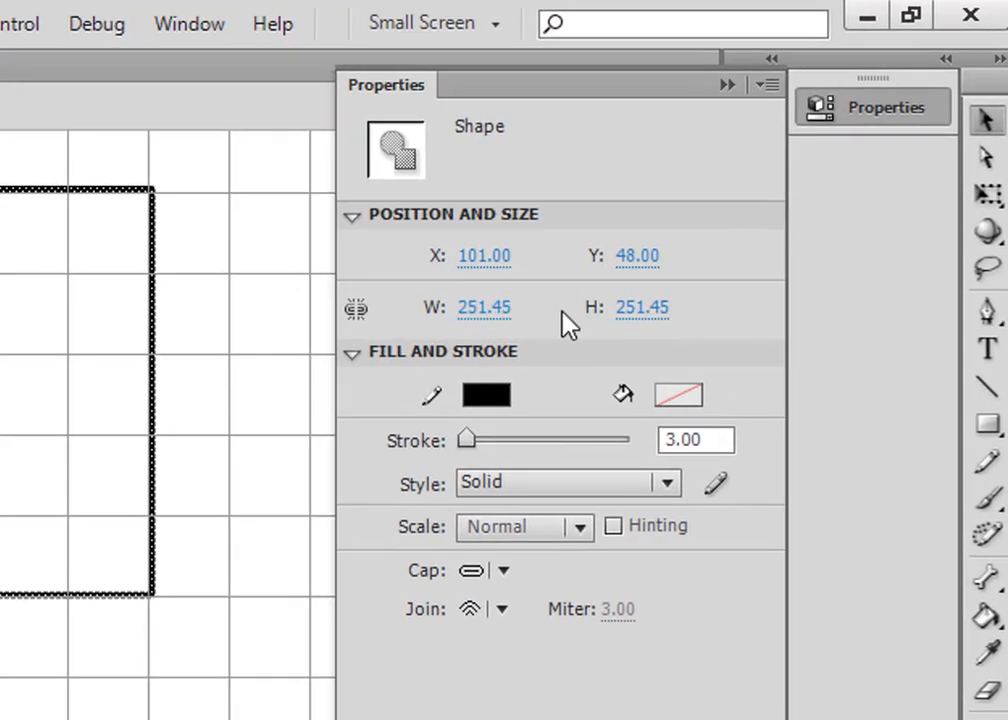
left_click(527, 283)
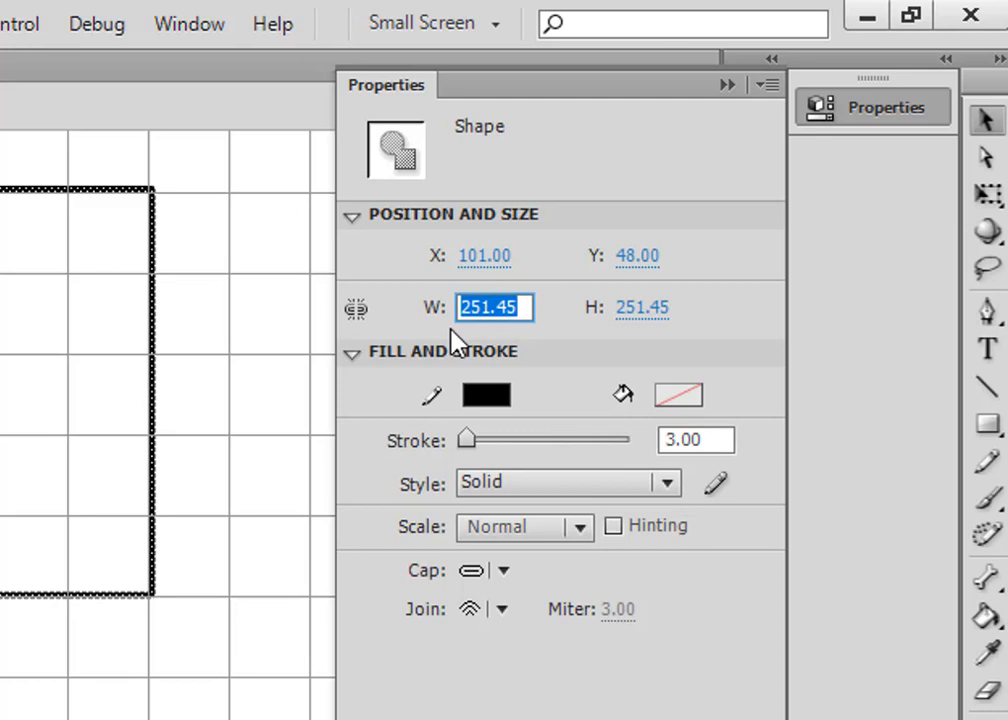
type("200")
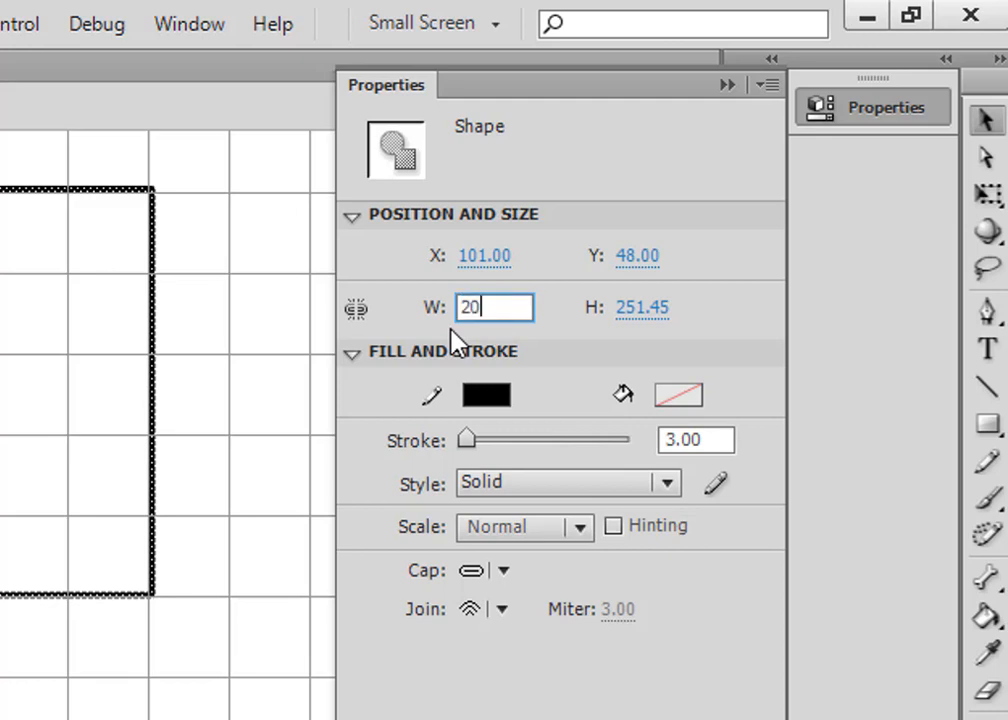
left_click(646, 312)
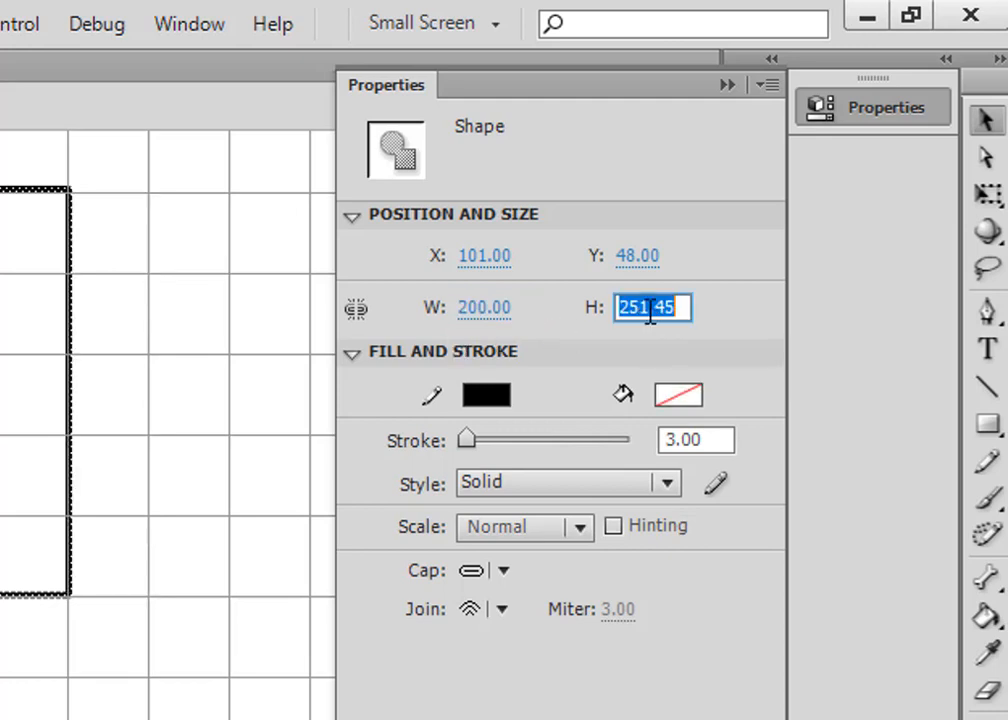
type("200")
key("Return")
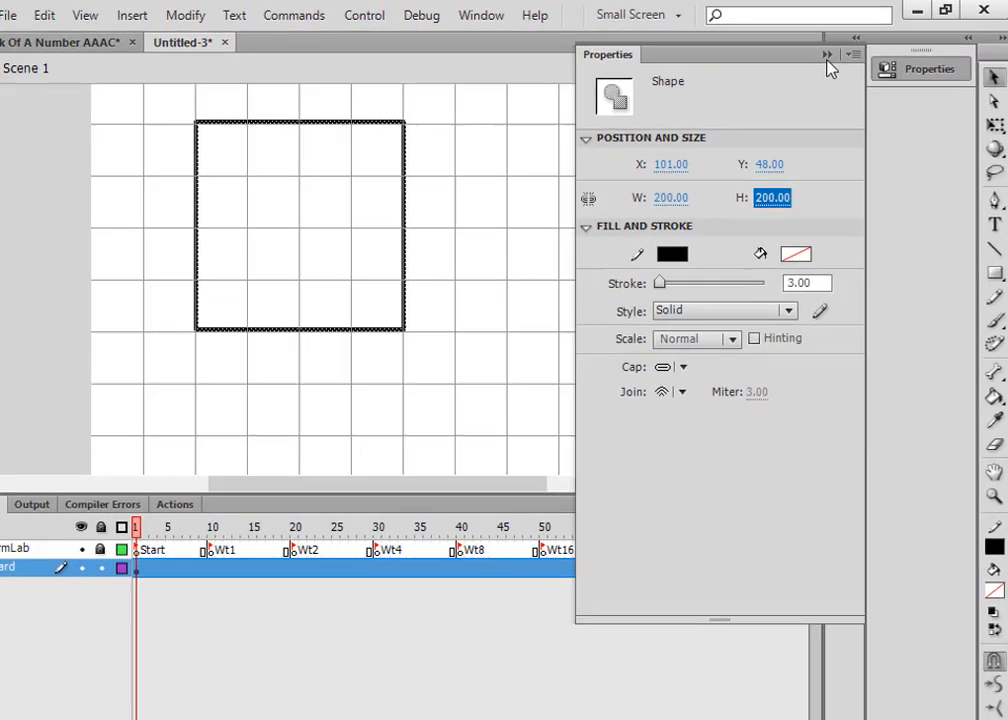
left_click(747, 78)
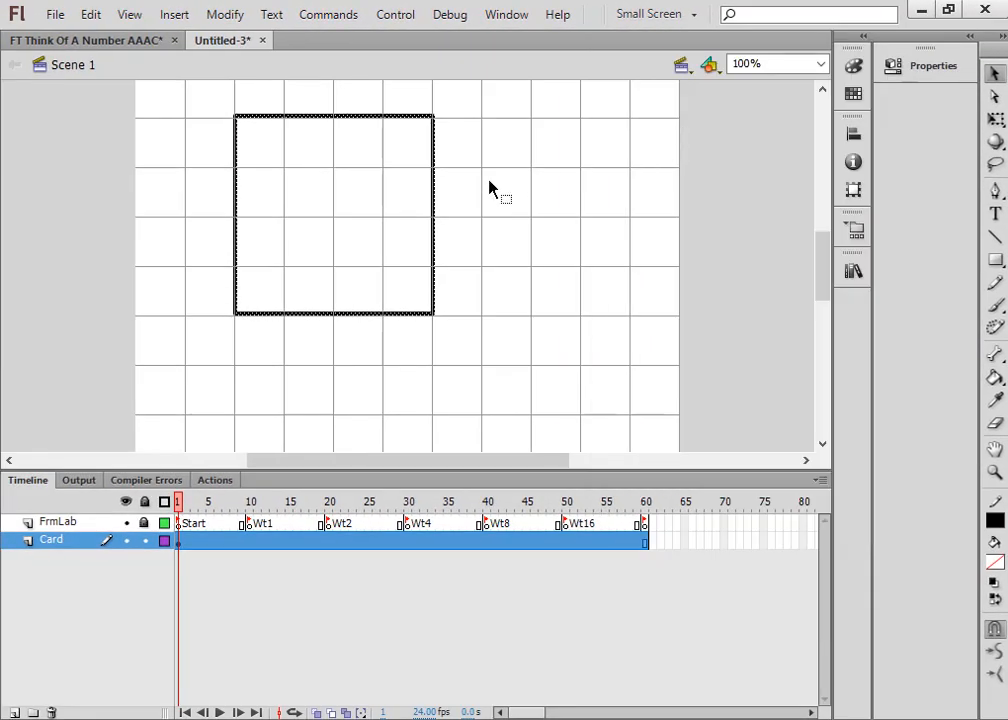
Step: Copy the square's top edge, paste it in place and move the copy down to the next grid line
left_click(352, 148)
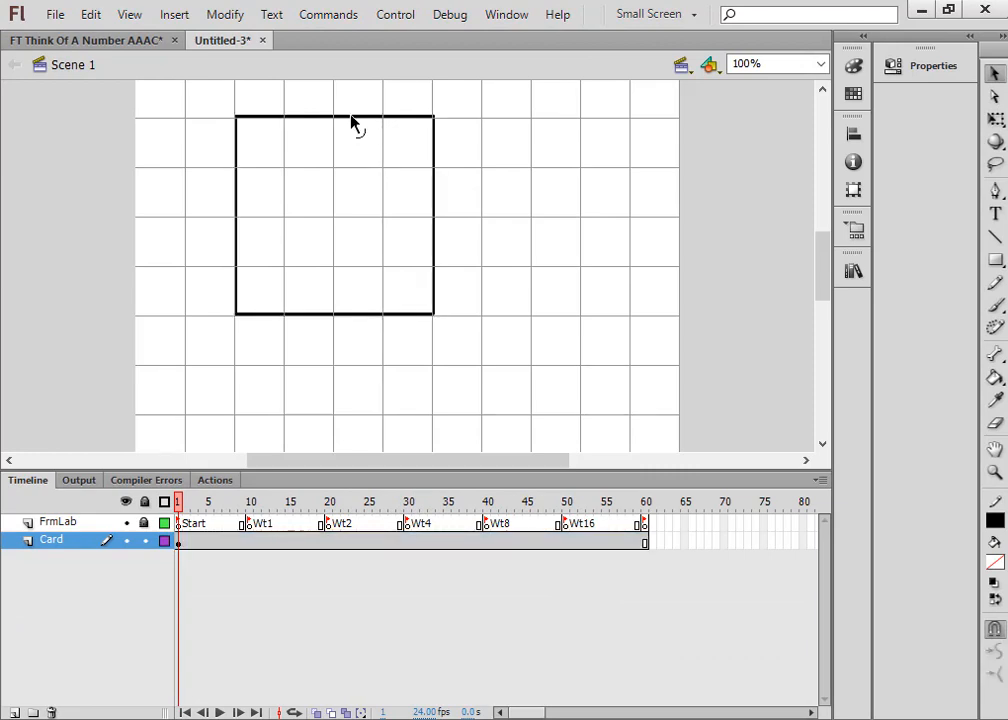
left_click(352, 119)
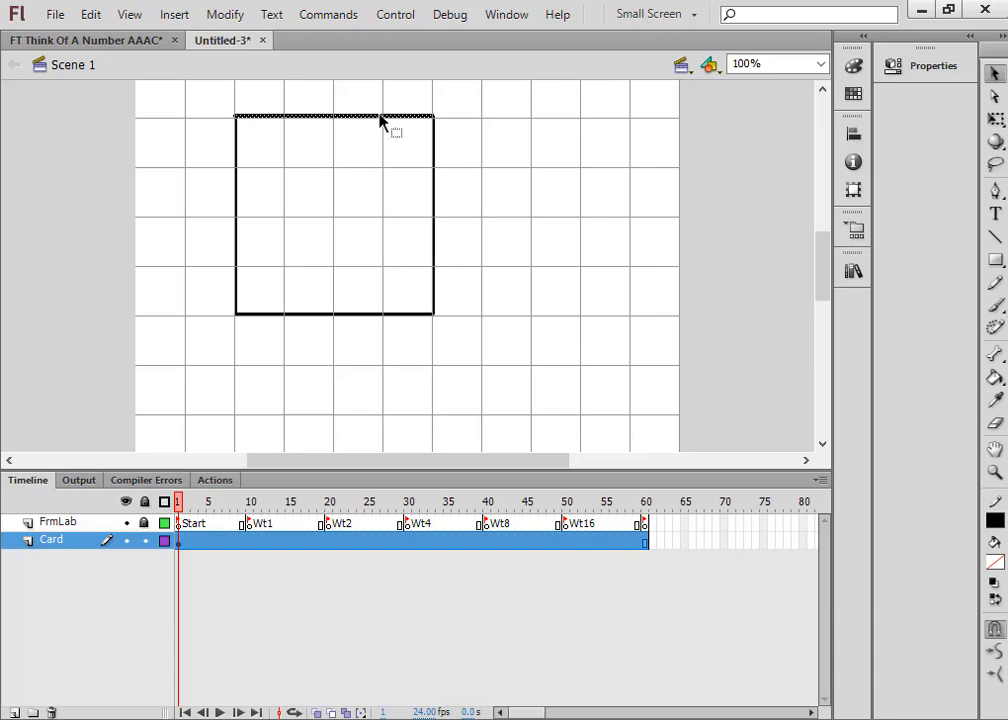
right_click(379, 119)
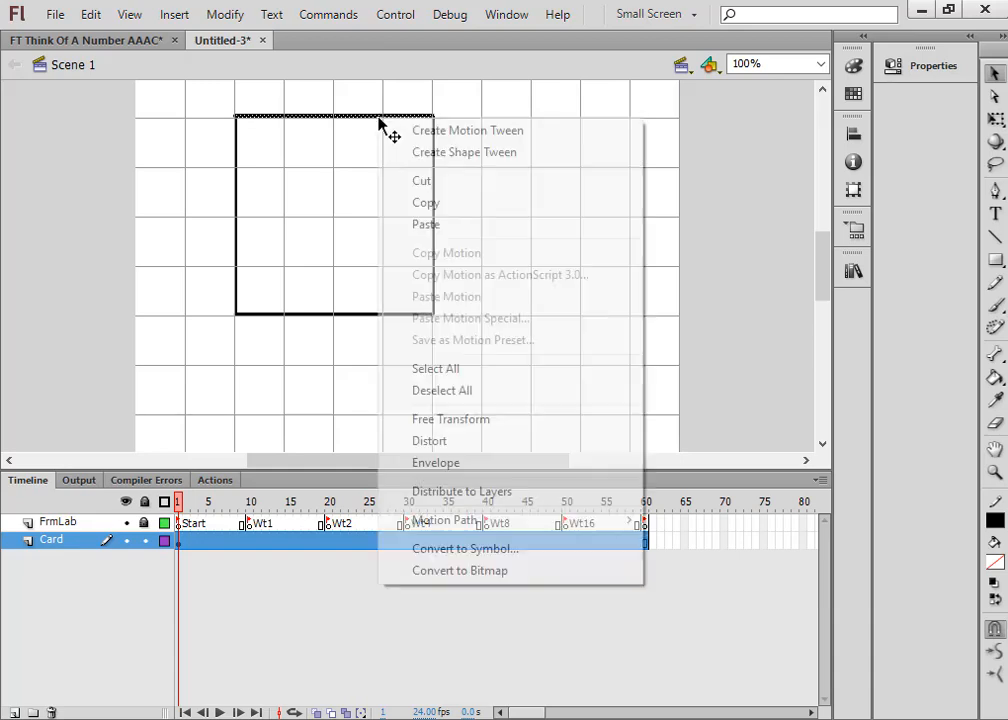
left_click(427, 203)
right_click(541, 205)
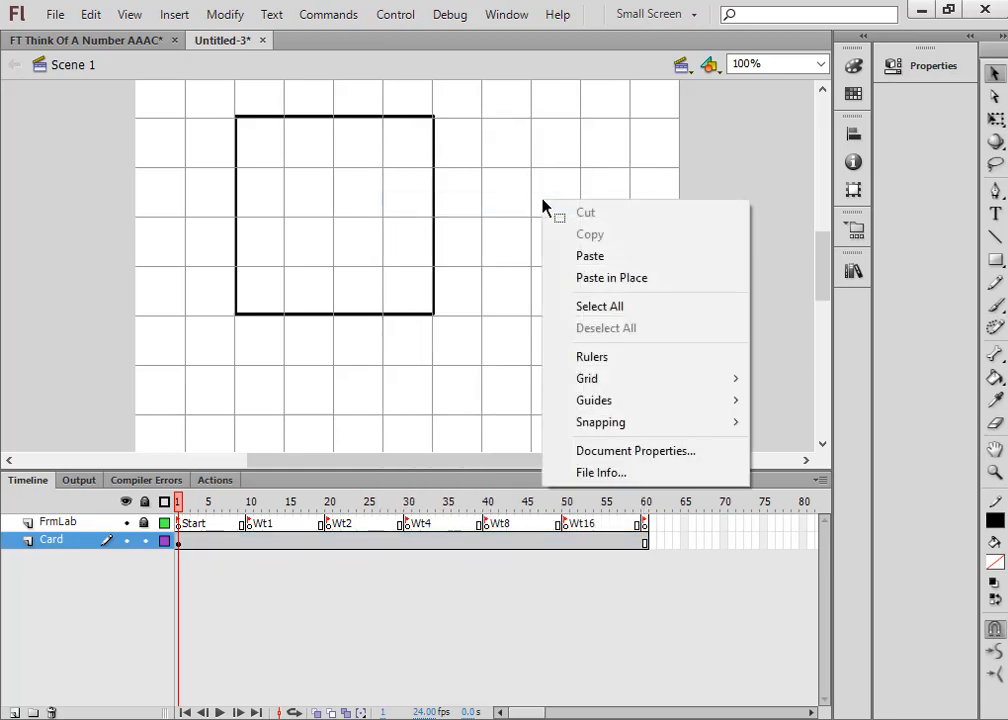
left_click(593, 283)
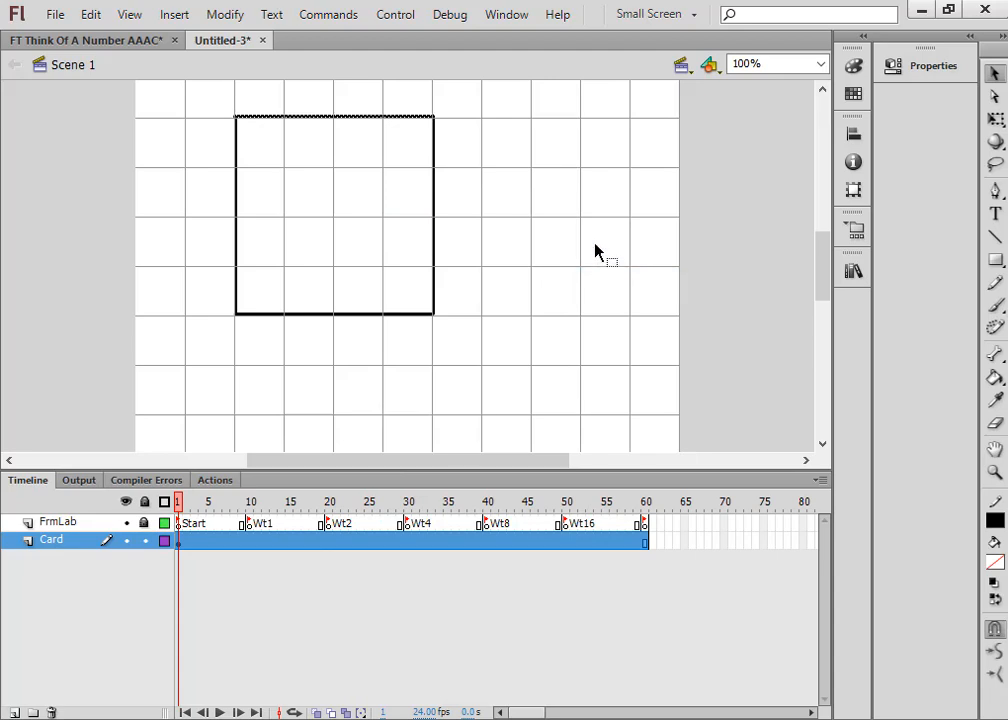
key("shift+Down")
key("shift+Down")
key("shift+Down")
key("shift+Down")
key("shift+Down")
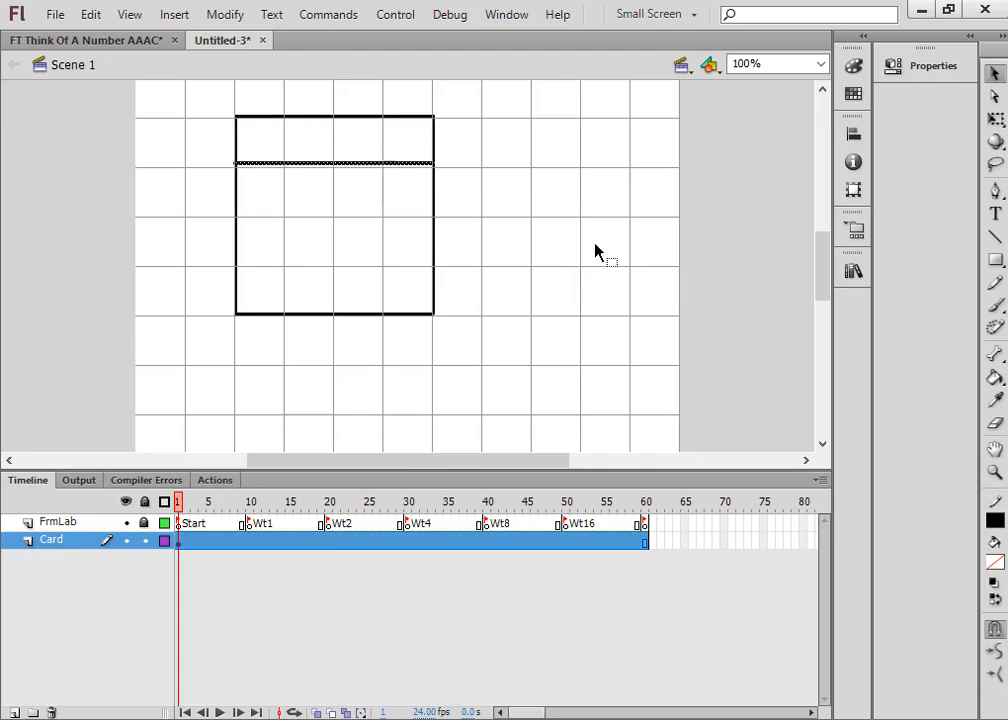
key("Down")
key("Down")
key("Down")
key("Down")
key("Down")
key("Down")
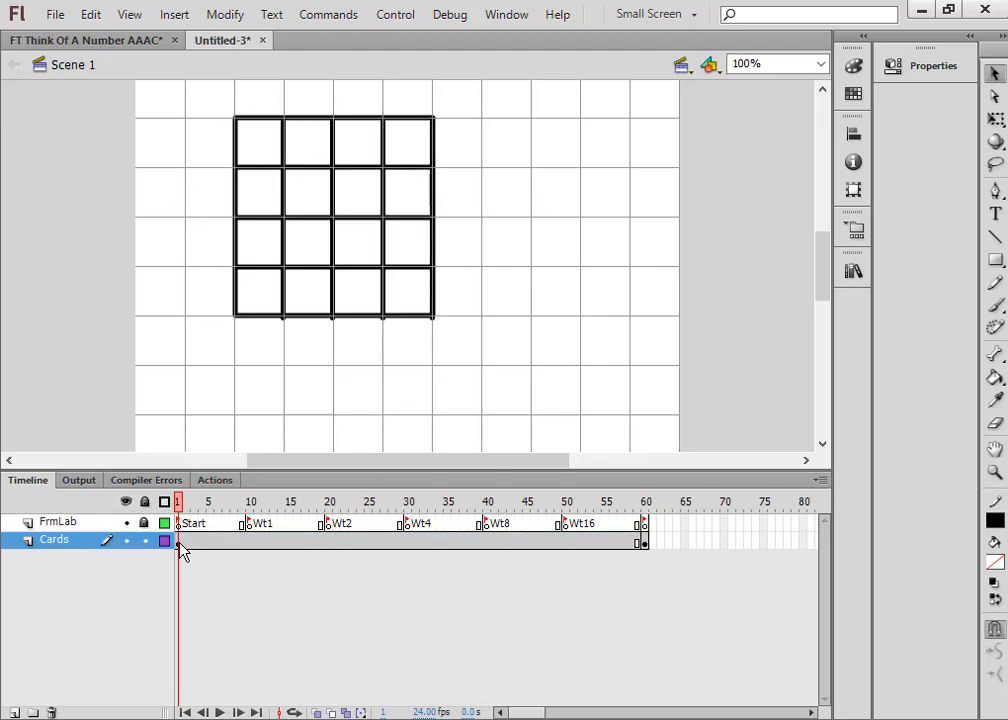
Step: Check frame 60 of the Cards layer and play the timeline from frame 1
left_click(643, 542)
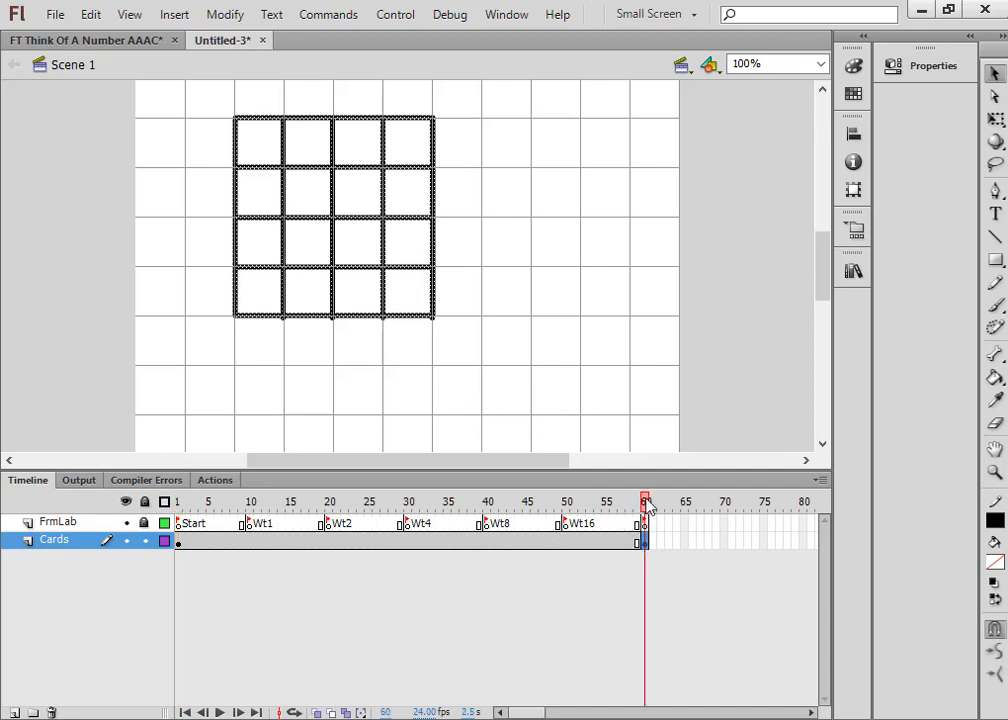
left_click_drag(646, 504, 172, 502)
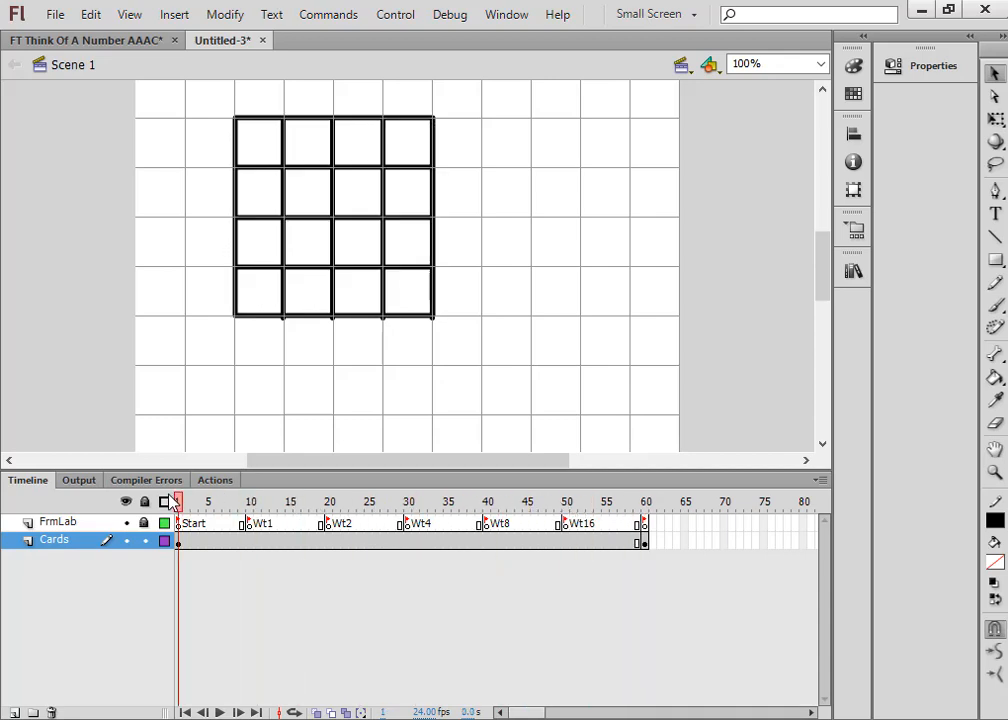
key("Return")
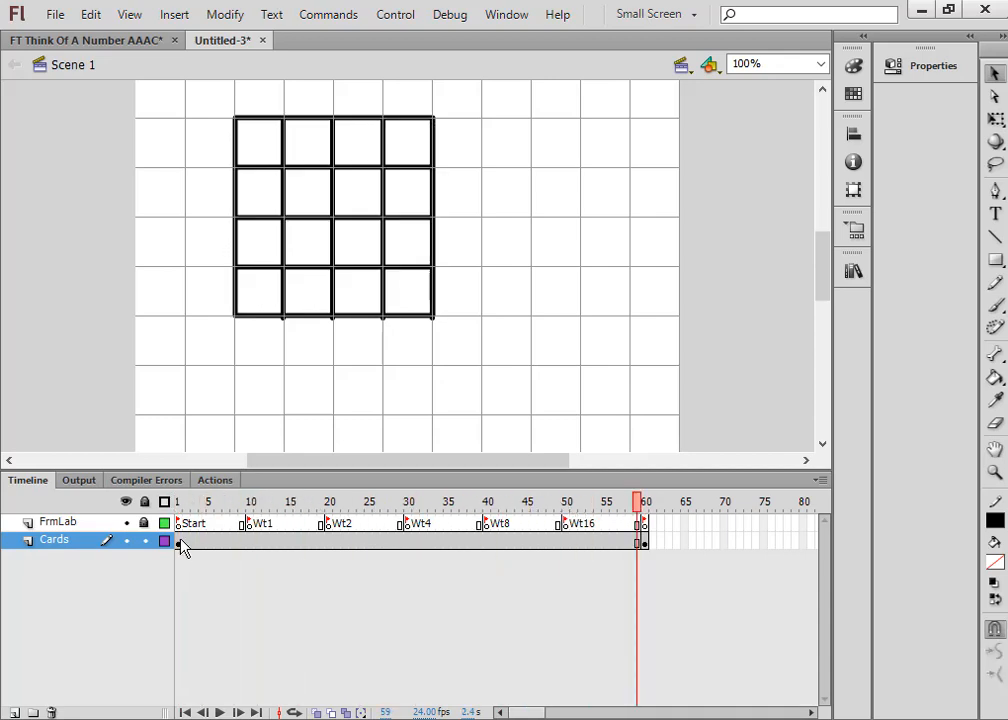
Step: Move the first keyframe of the Cards layer to frame 10, under the Wt1 label, and go to that frame
left_click(181, 546)
left_click_drag(184, 548, 226, 505)
left_click(251, 505)
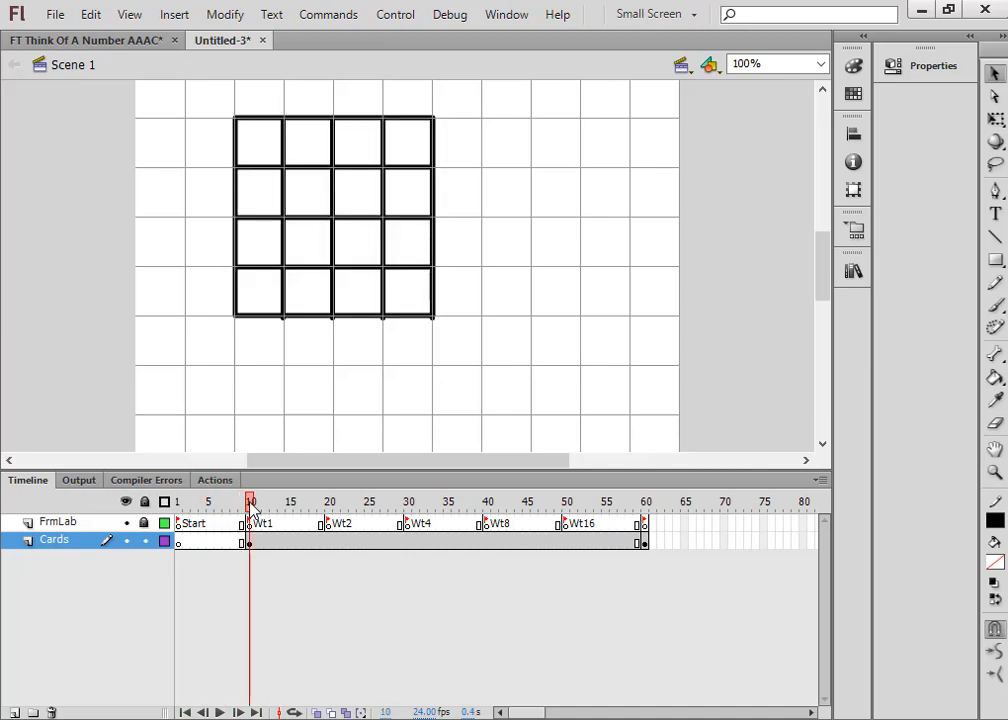
Step: Lock the Cards layer and add a new layer named Num directly above it
left_click(145, 542)
left_click(14, 711)
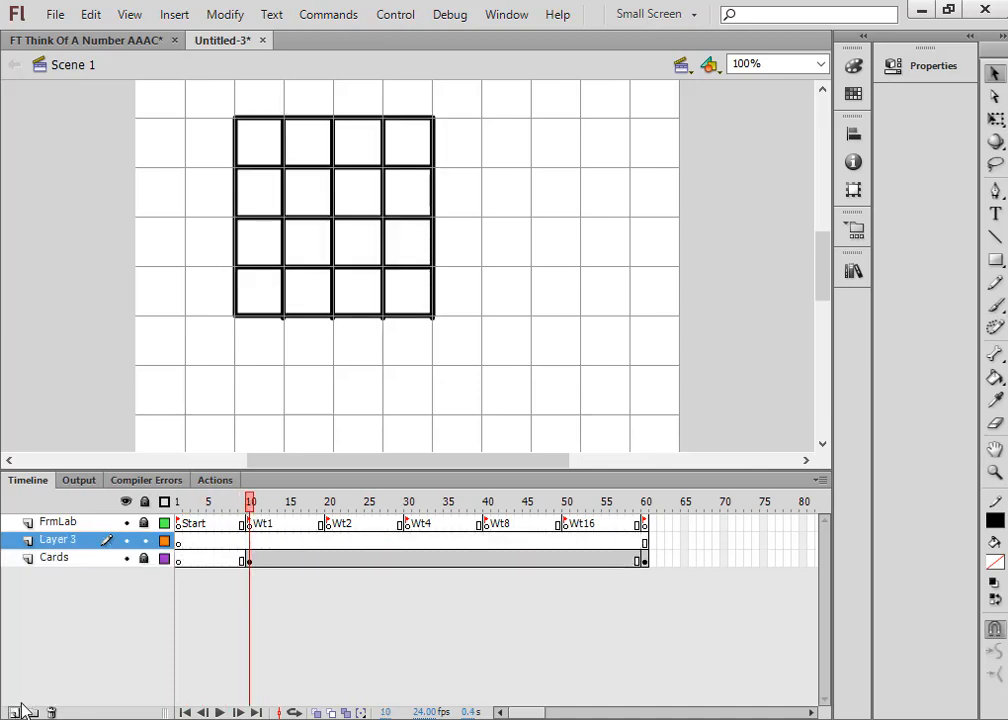
double_click(55, 540)
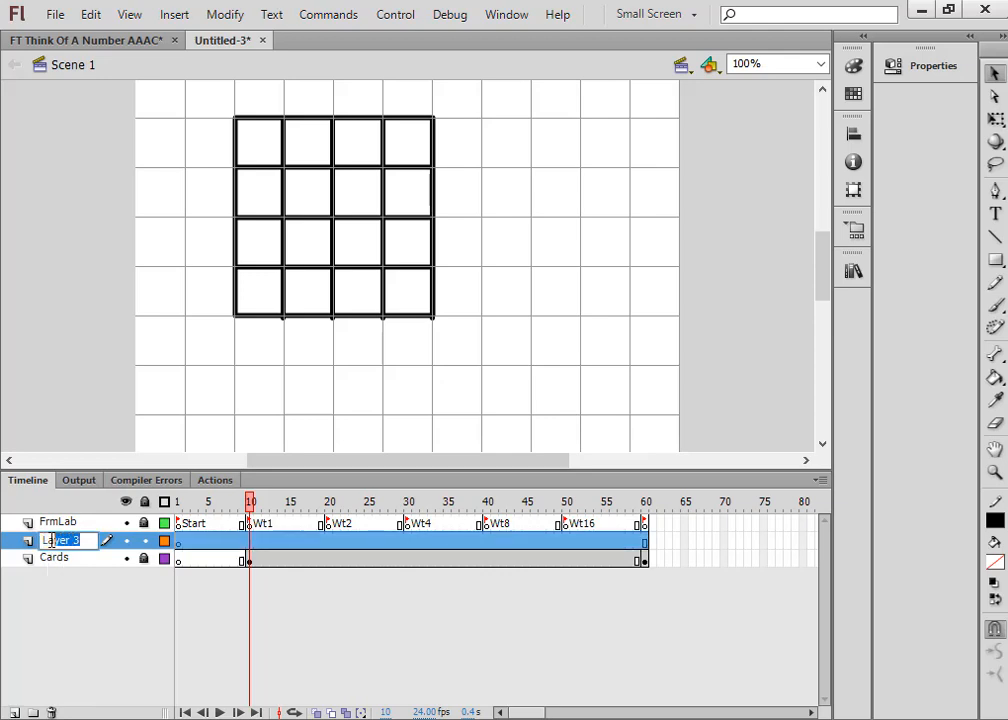
type("Num")
key("Return")
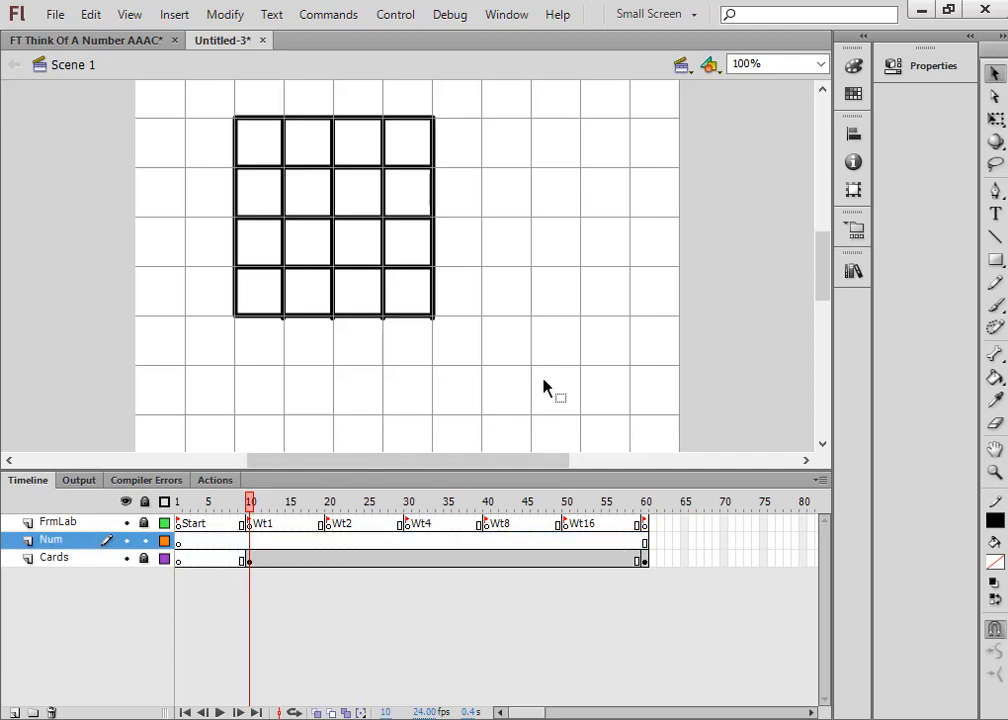
Step: Set the Text tool's colour to black (#000000) and its size to 30 pt
left_click(995, 218)
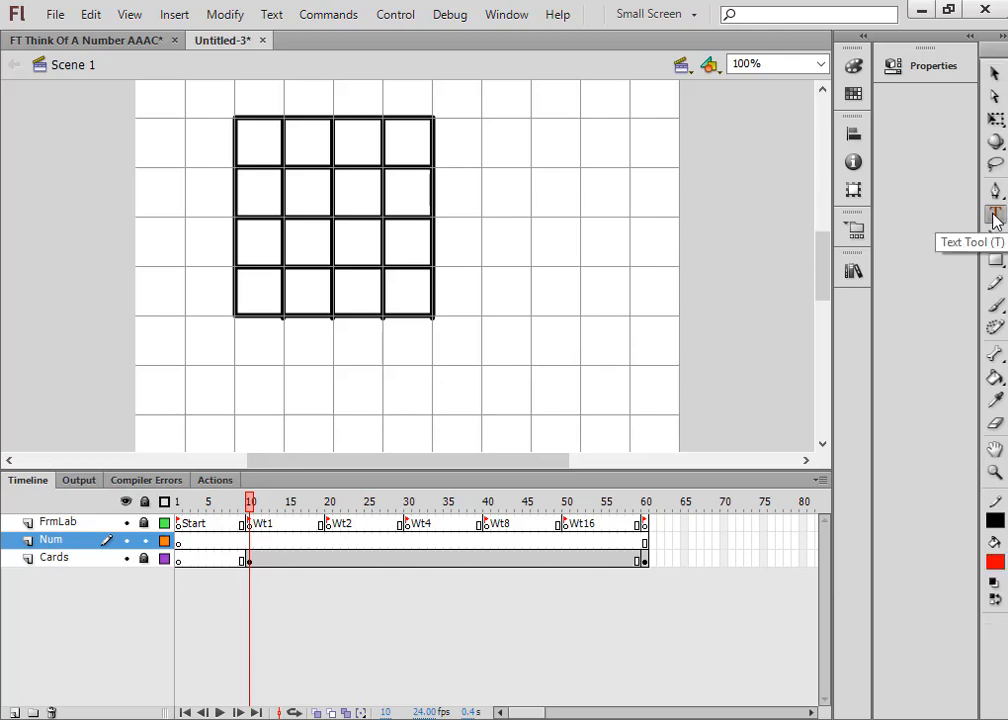
left_click(920, 67)
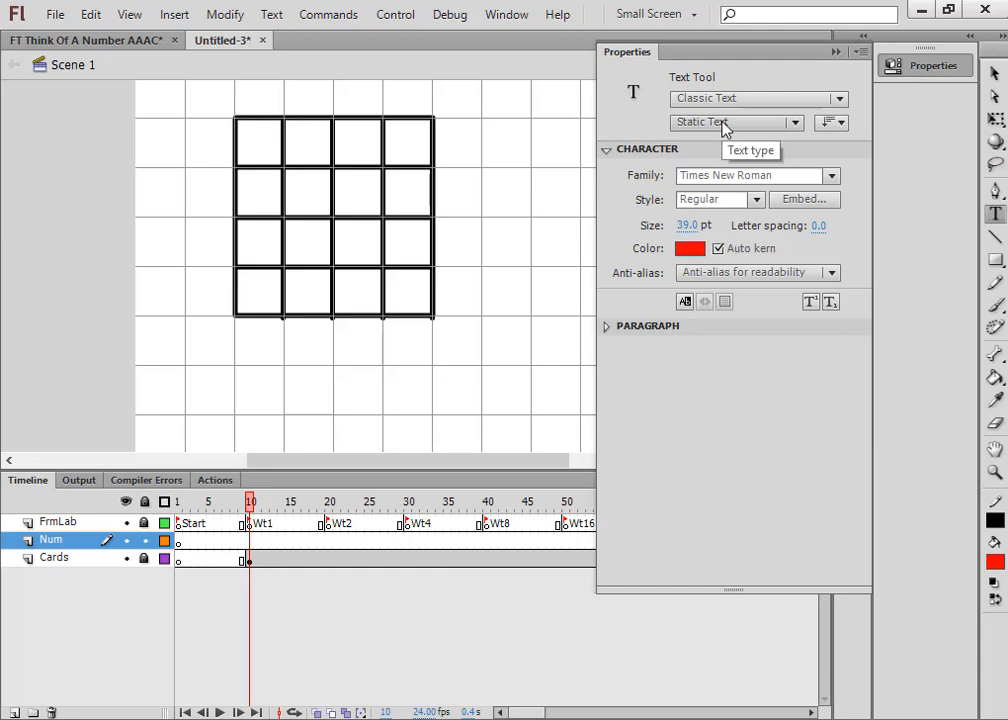
left_click(690, 250)
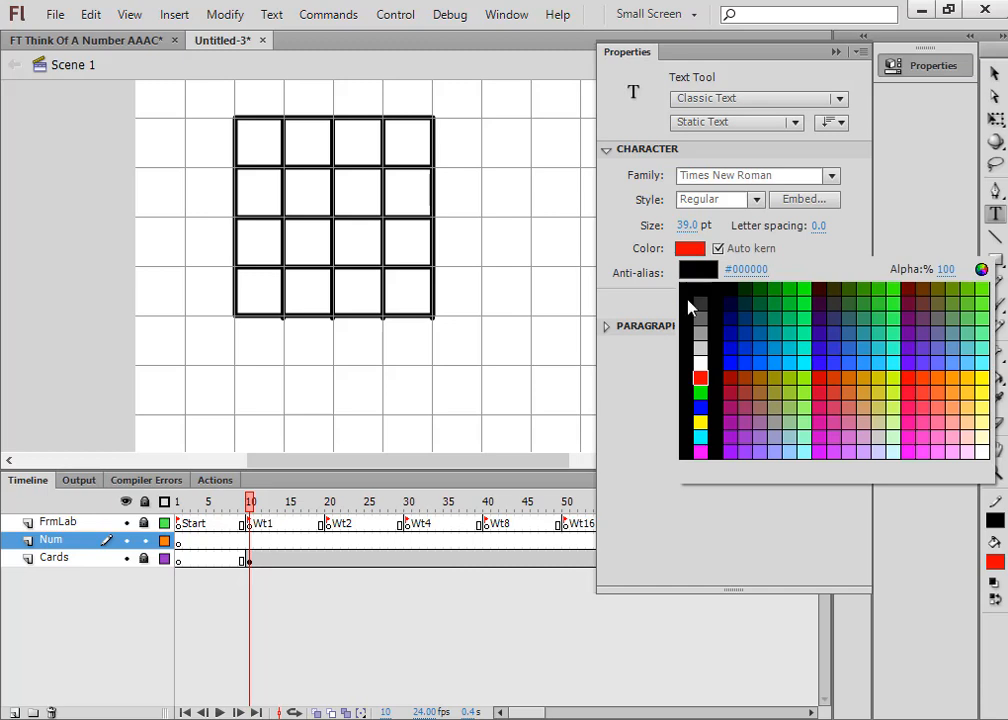
left_click(689, 308)
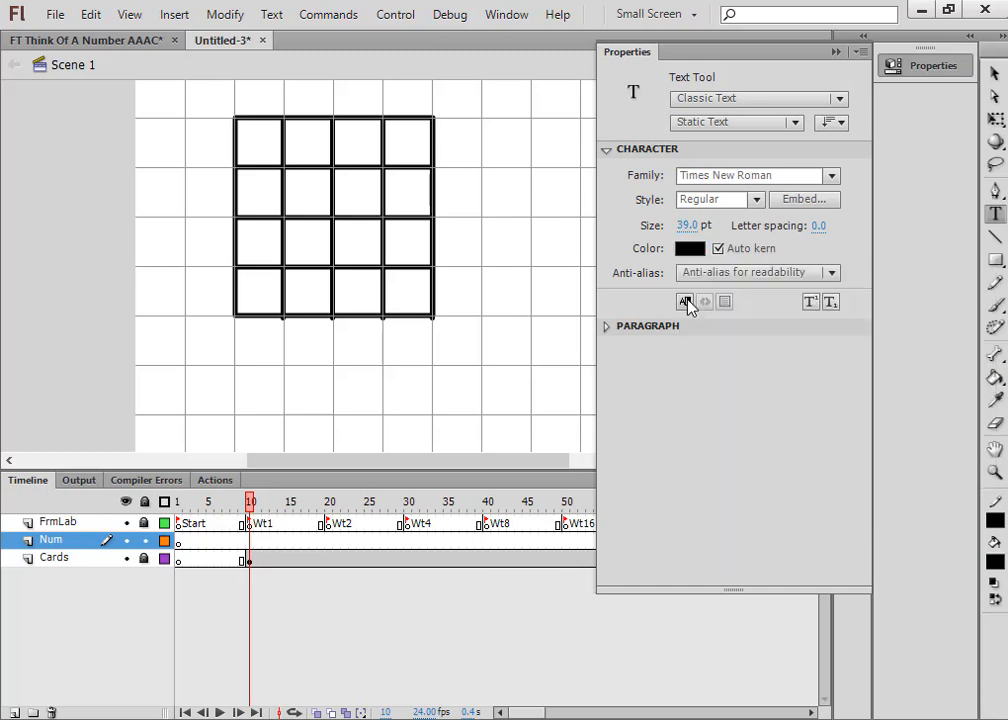
left_click(689, 229)
Step: Embed the uppercase, lowercase, numerals and punctuation character ranges of Times New Roman Regular
left_click(812, 206)
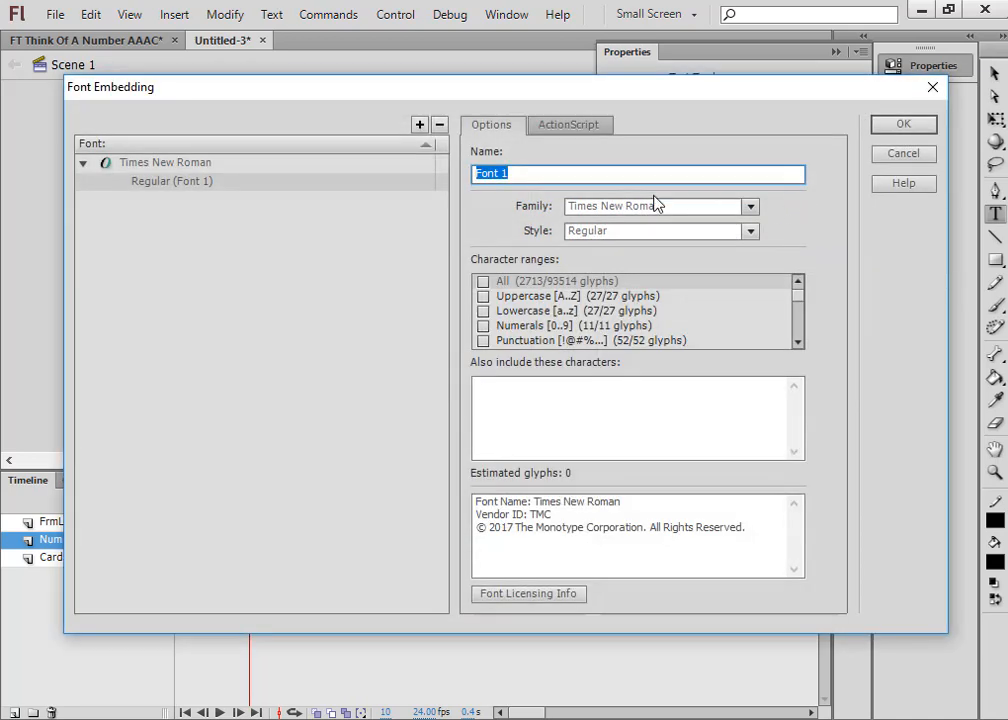
left_click(483, 296)
left_click(483, 311)
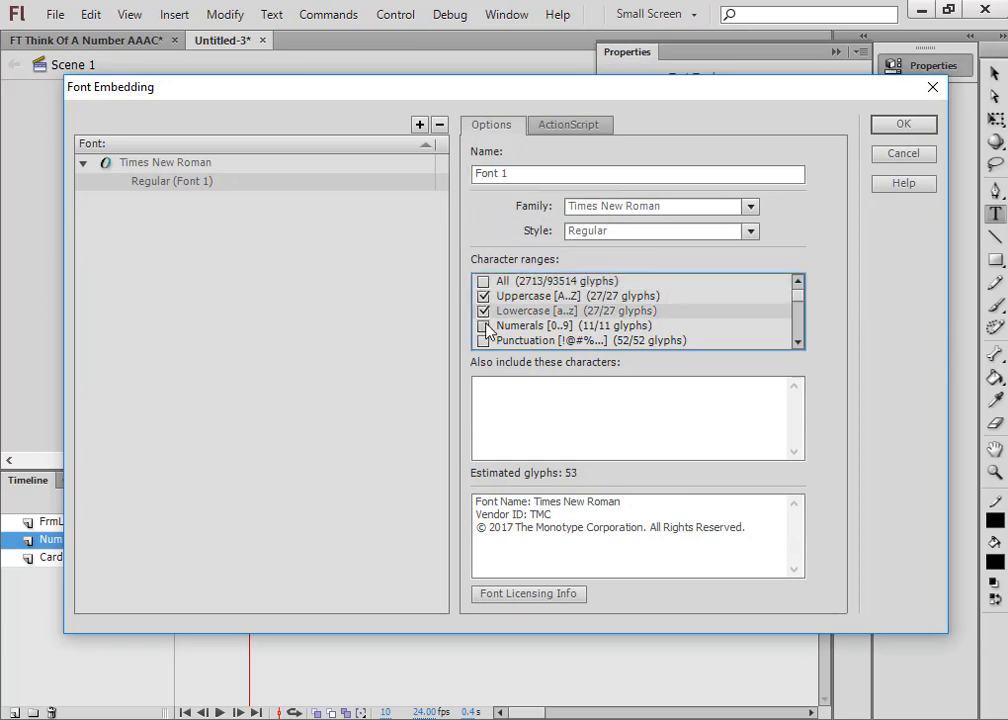
left_click(483, 326)
left_click(483, 341)
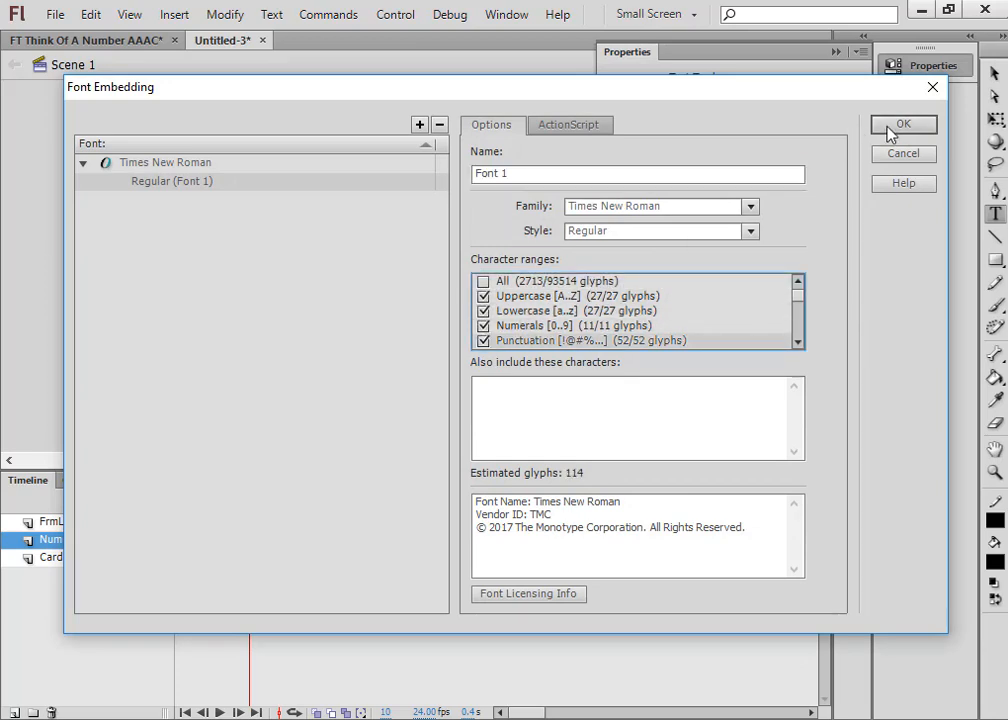
left_click(890, 130)
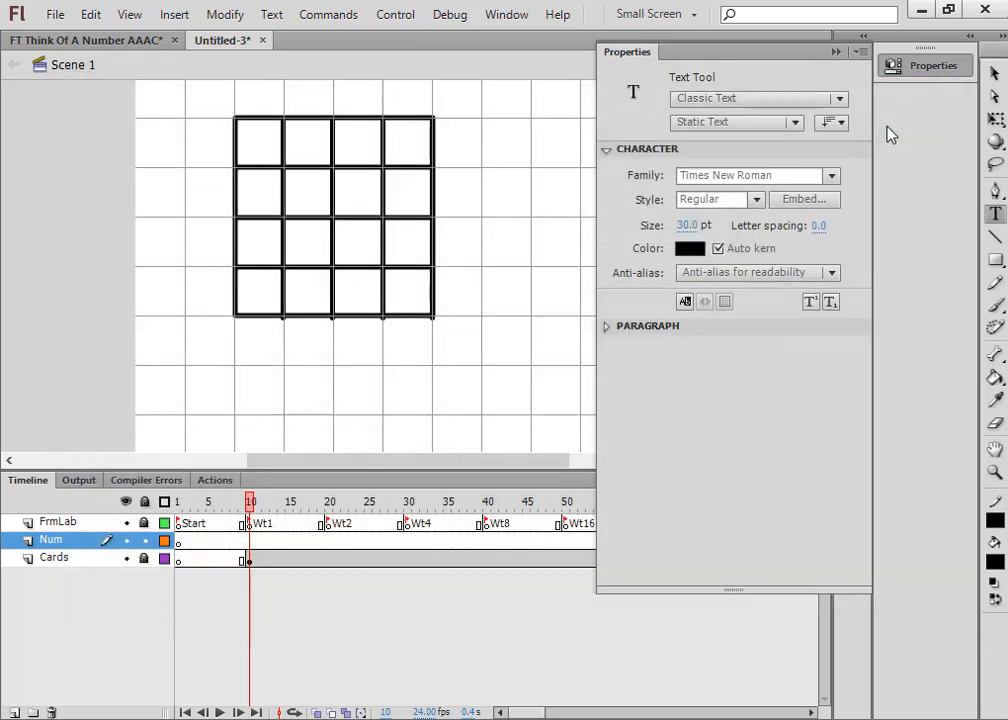
Step: Add three separate text objects reading 2, 4 and 10 in the empty area beside the card grid
left_click(836, 51)
left_click_drag(472, 140, 515, 109)
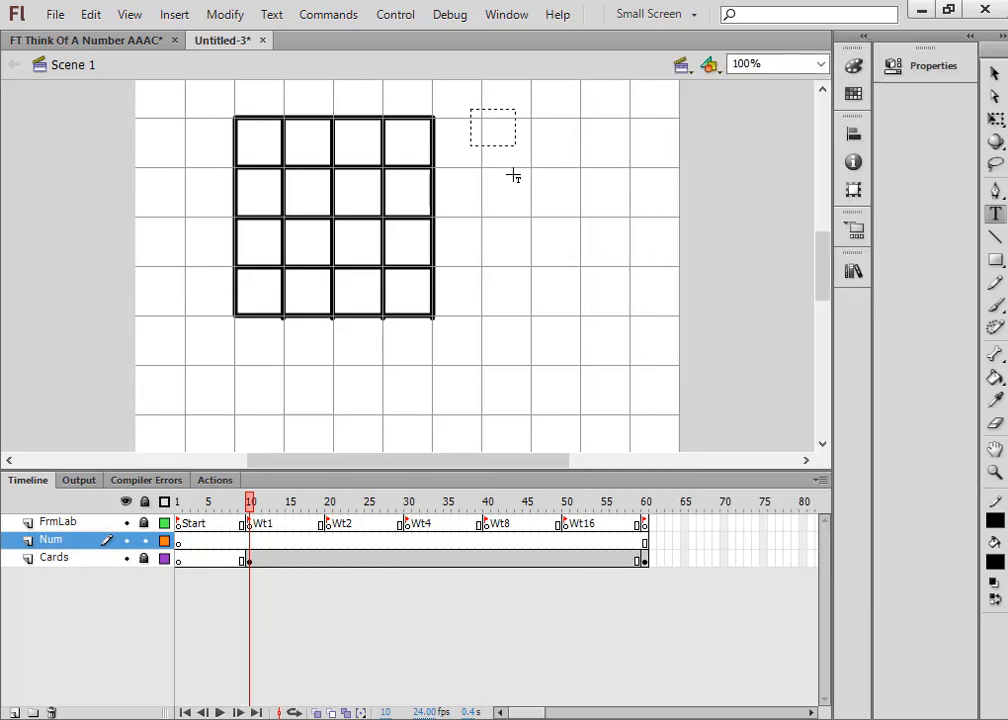
type("2")
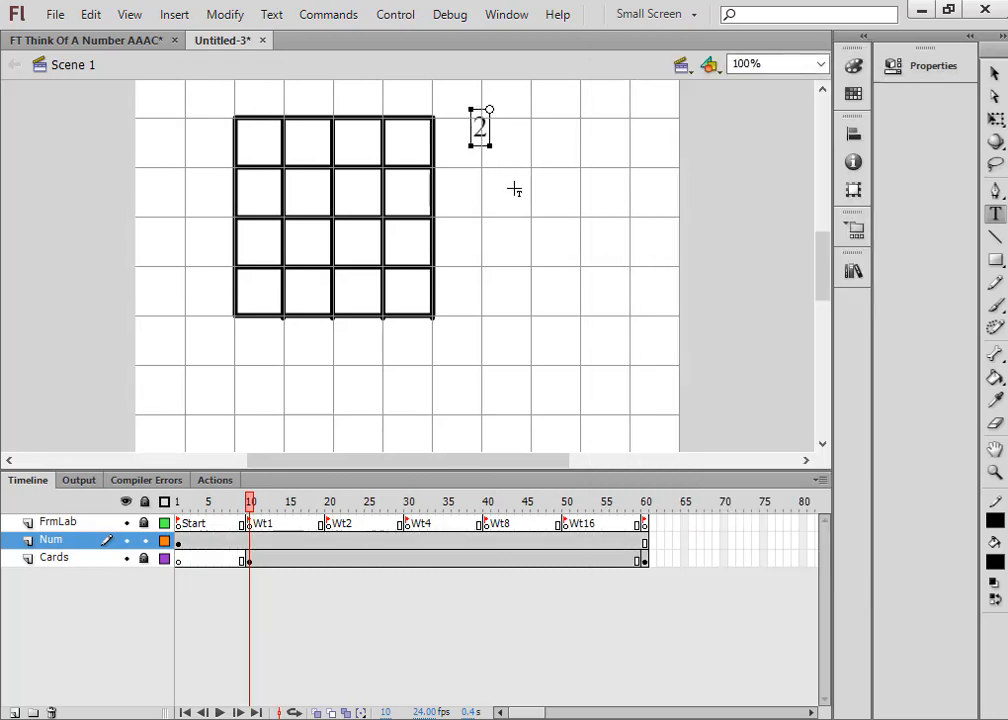
left_click(515, 189)
type("4")
left_click_drag(479, 284, 501, 248)
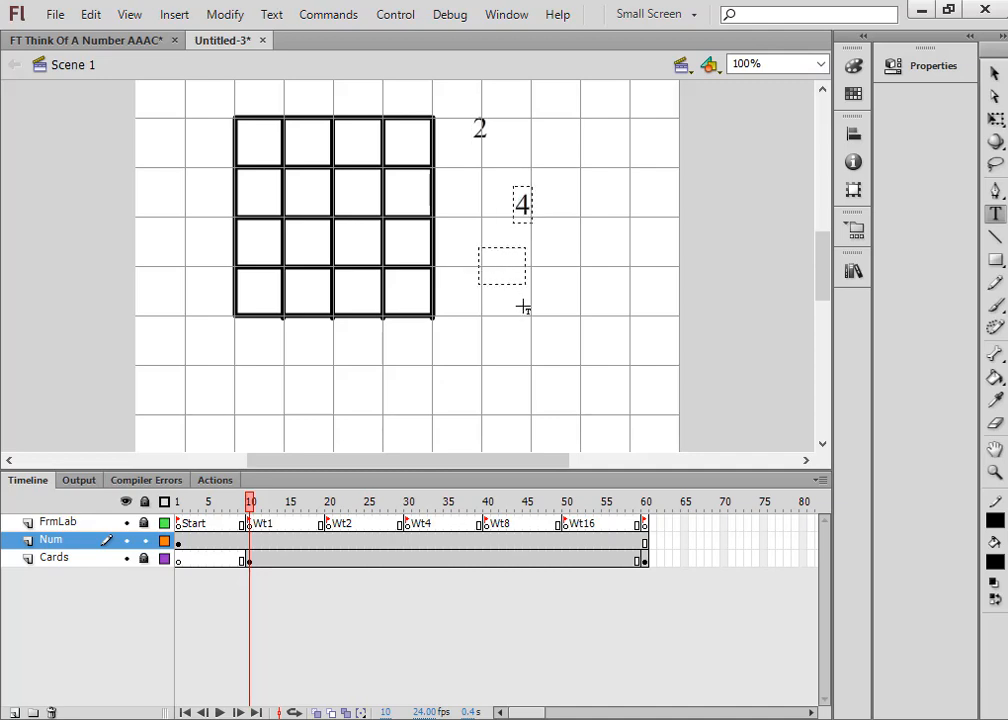
type("10")
key("Escape")
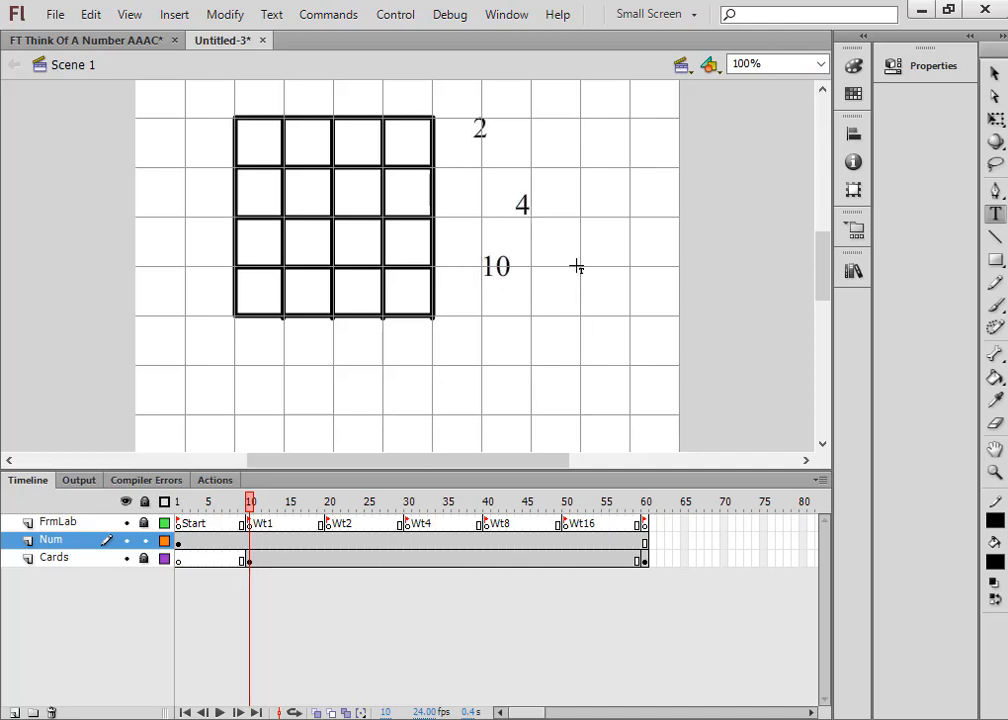
Step: Move the number 2 into the last cell of the grid's first row and select the number 4
left_click(997, 76)
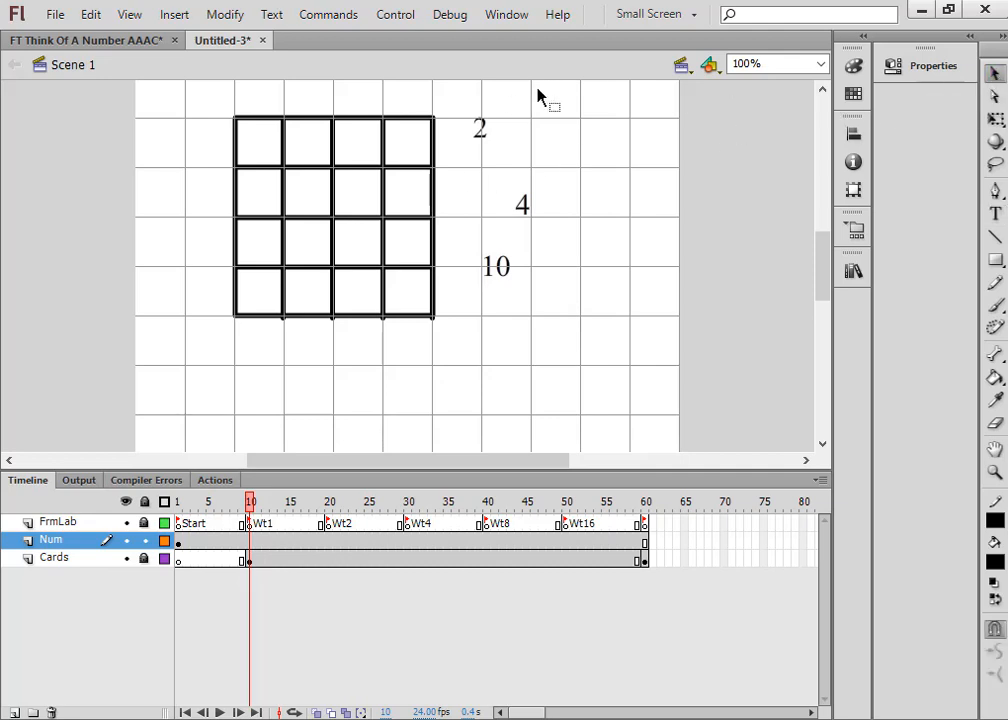
left_click_drag(492, 137, 408, 146)
left_click(525, 207)
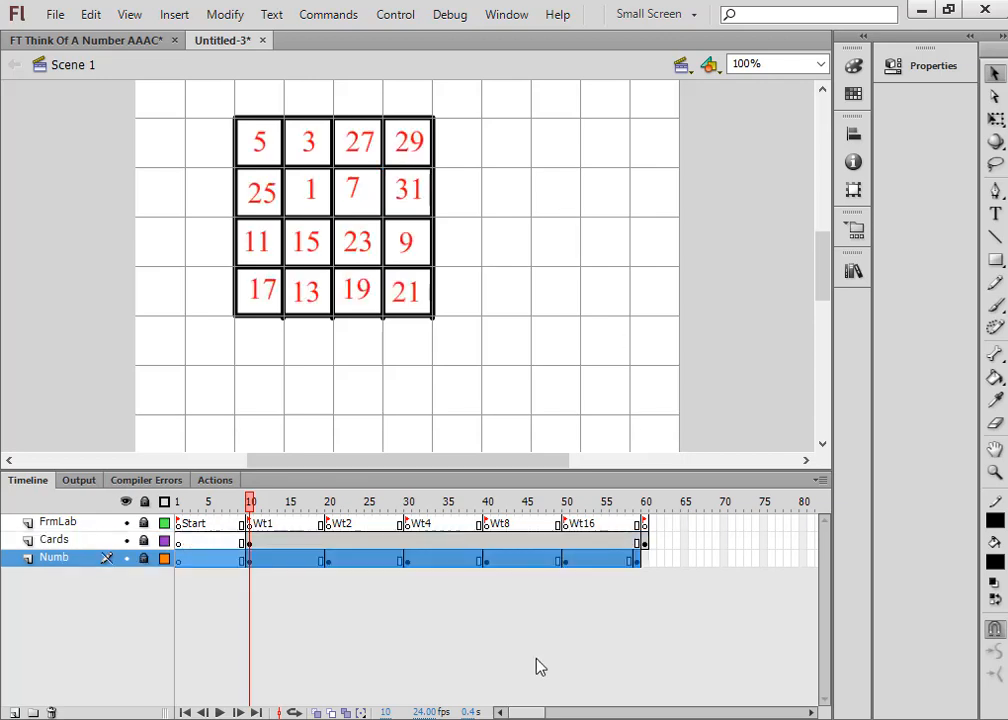
Step: Unlock the Numb layer and examine its card numbers at the Wt1 and Wt2 keyframes
left_click(535, 666)
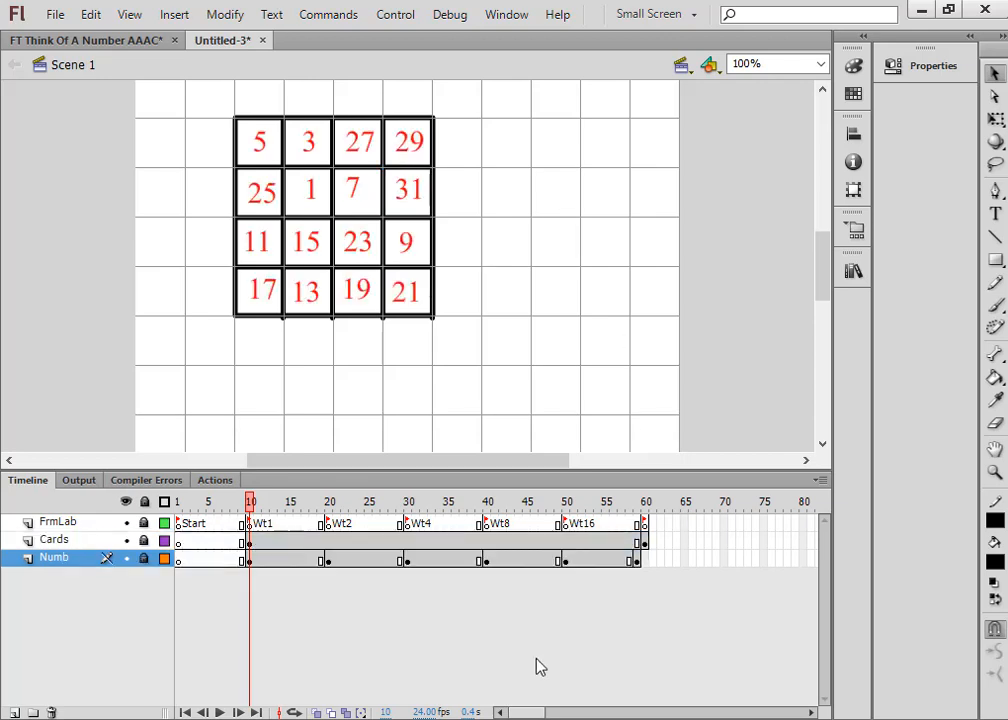
left_click(143, 558)
left_click(249, 561)
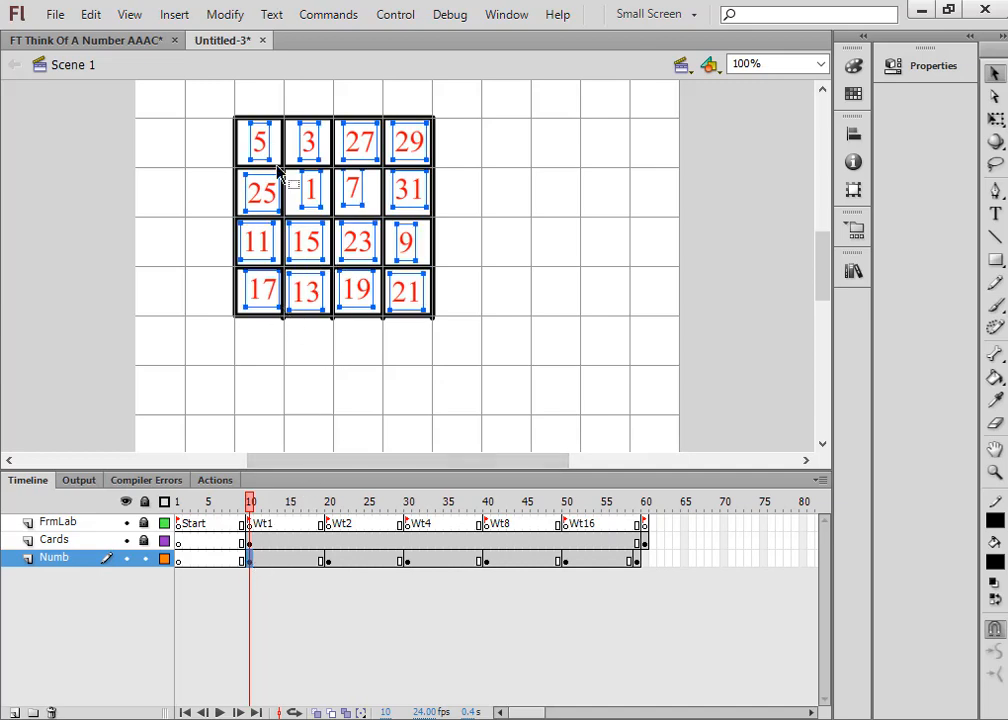
left_click(270, 90)
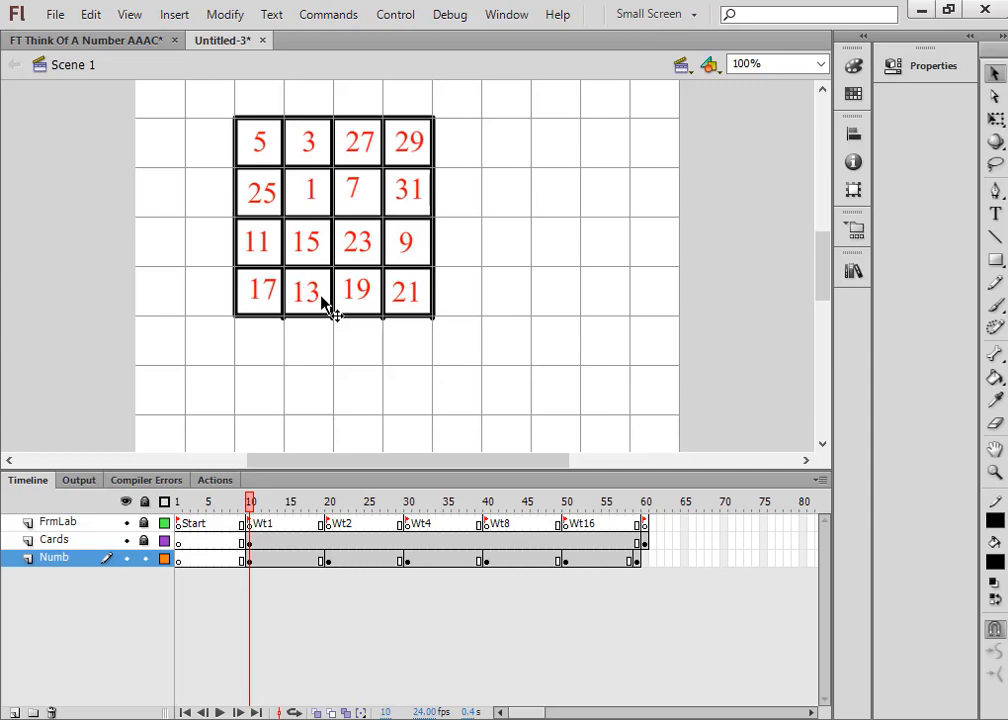
left_click(327, 562)
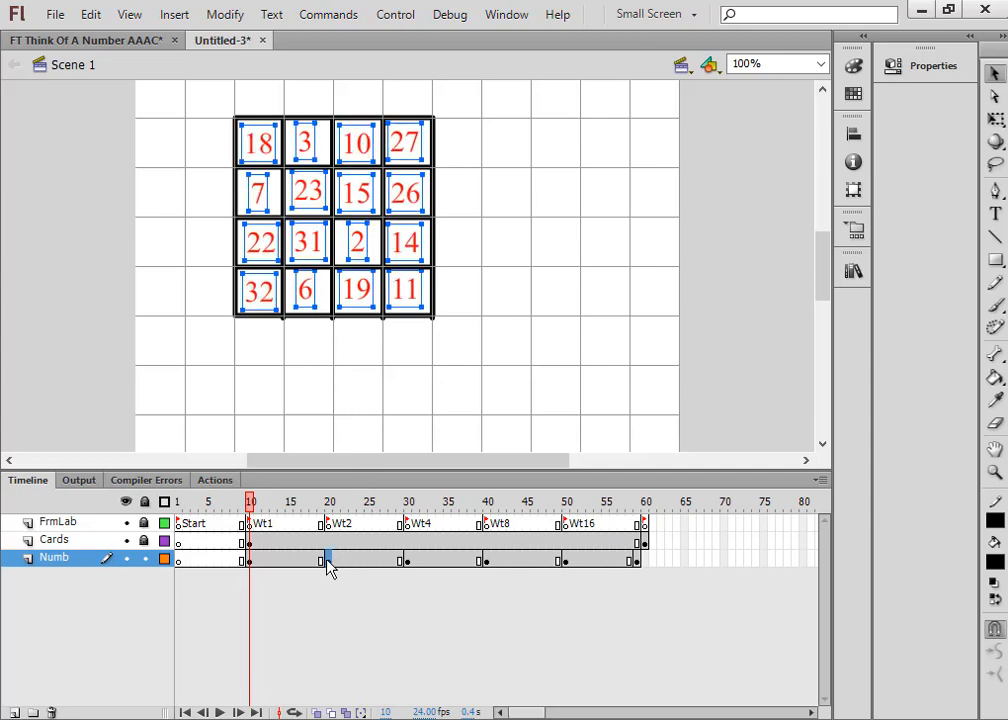
left_click(493, 324)
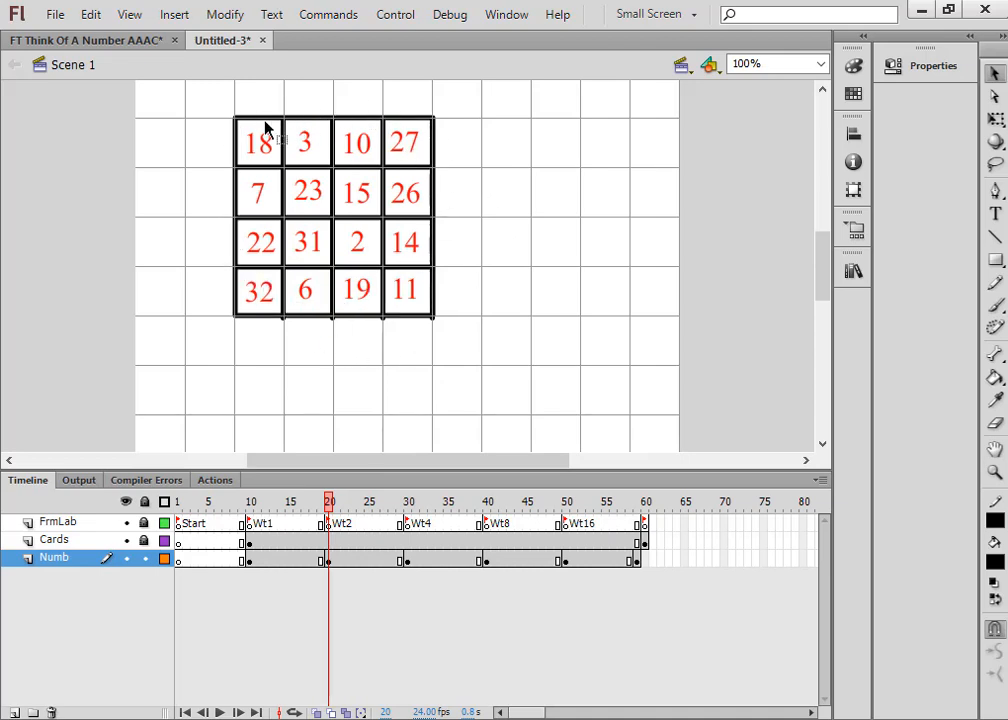
Step: Examine the Numb layer's card numbers at Wt4, Wt8, Wt16 and frame 59, and scrub back to frame 15
left_click(408, 562)
left_click(389, 120)
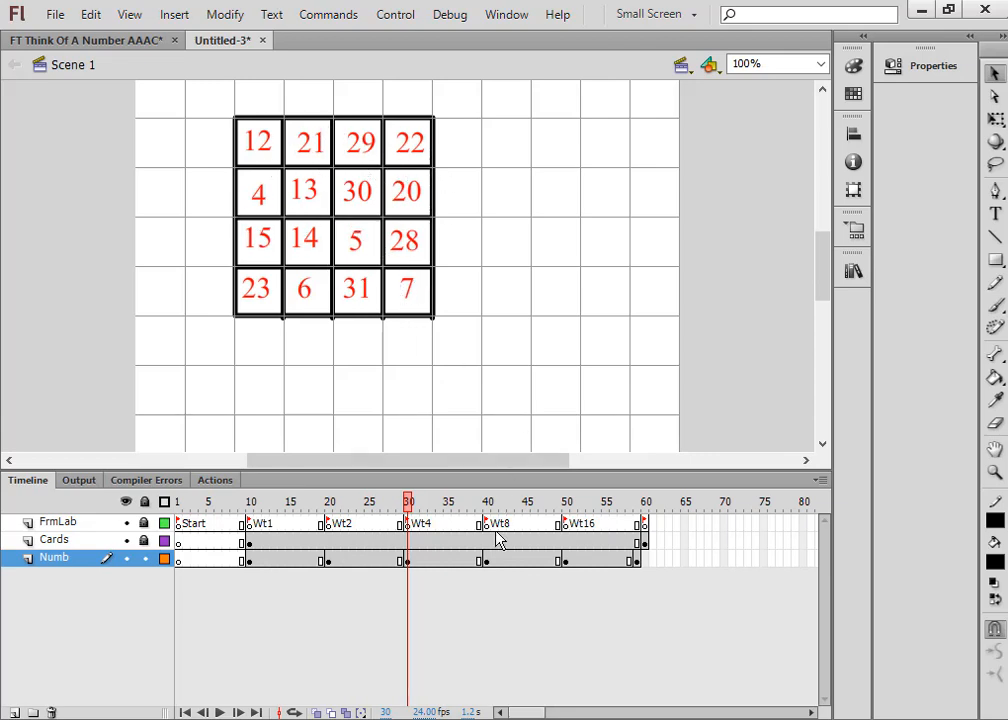
left_click(486, 563)
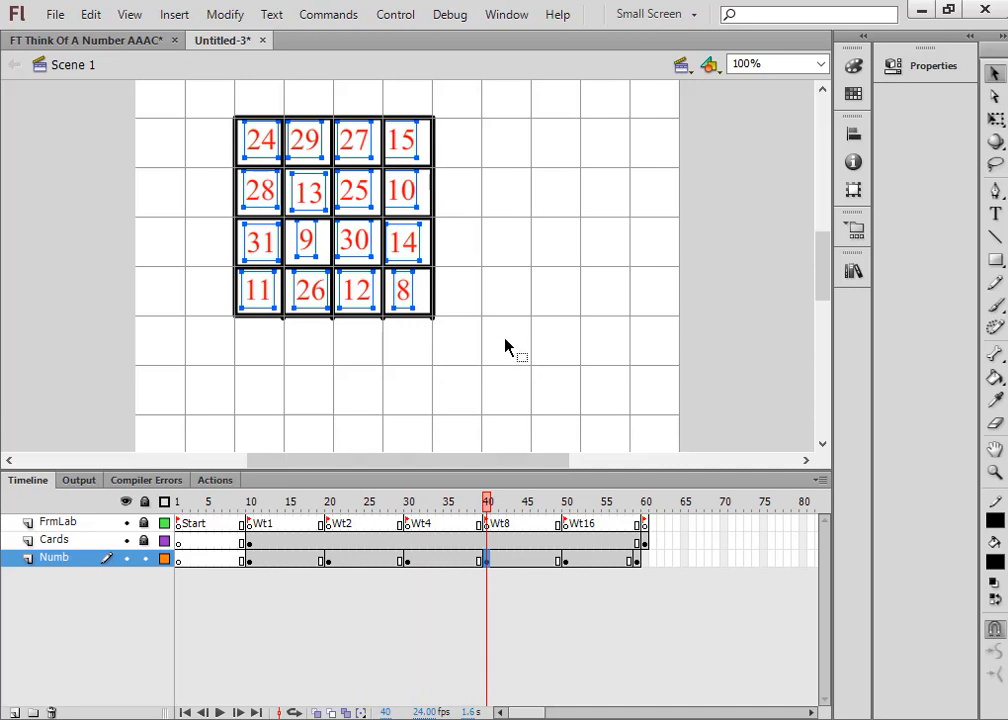
left_click(566, 563)
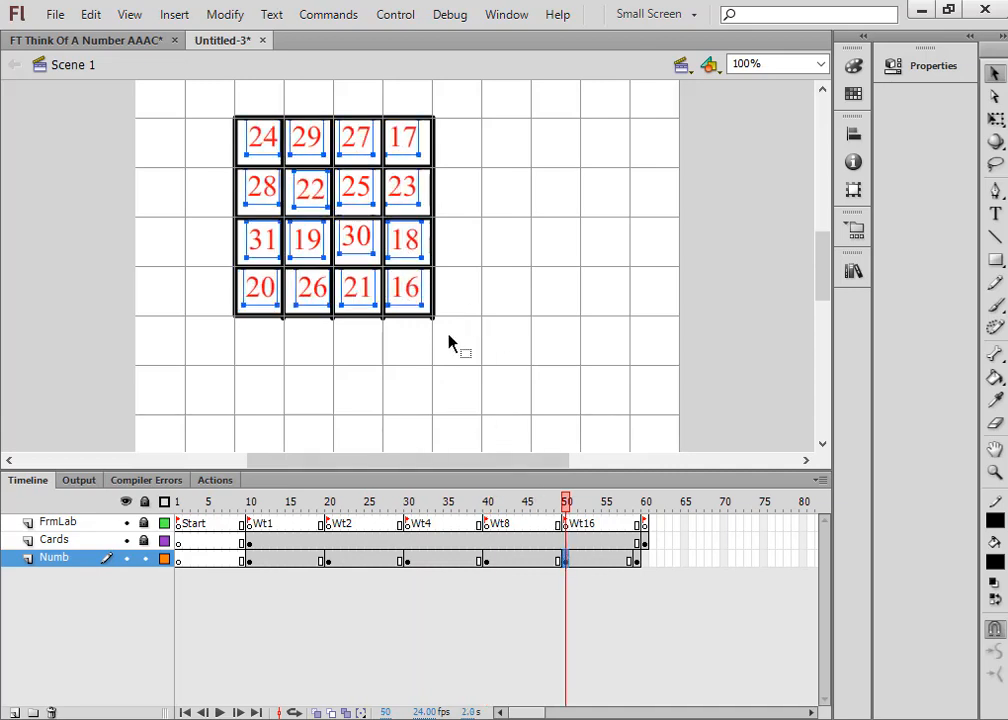
left_click(636, 562)
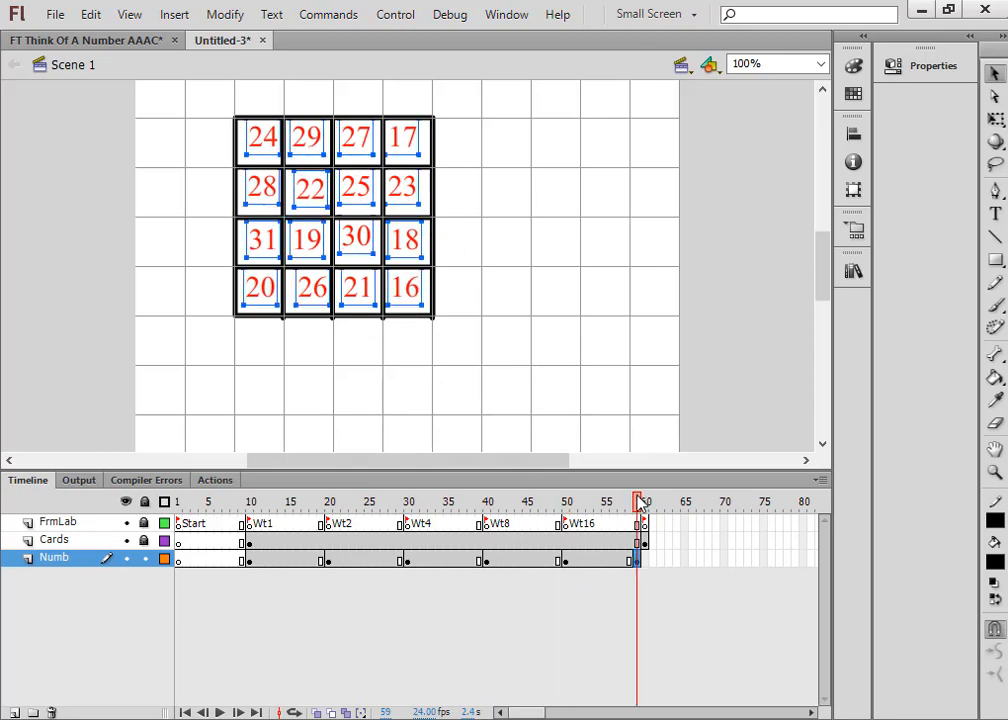
left_click_drag(640, 502, 440, 500)
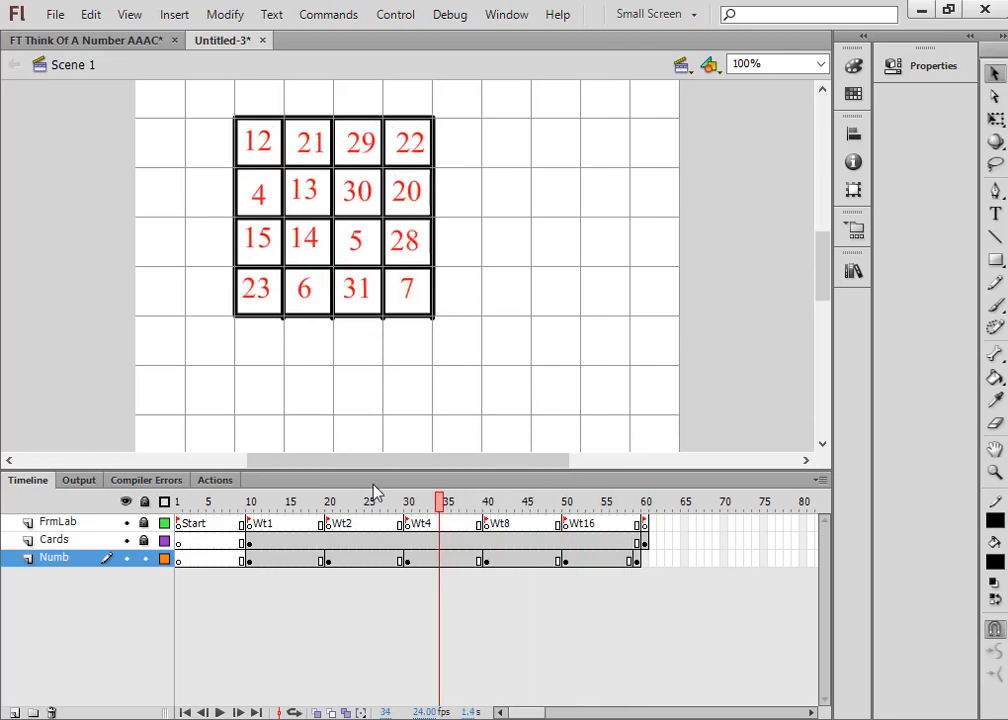
left_click_drag(375, 490, 293, 490)
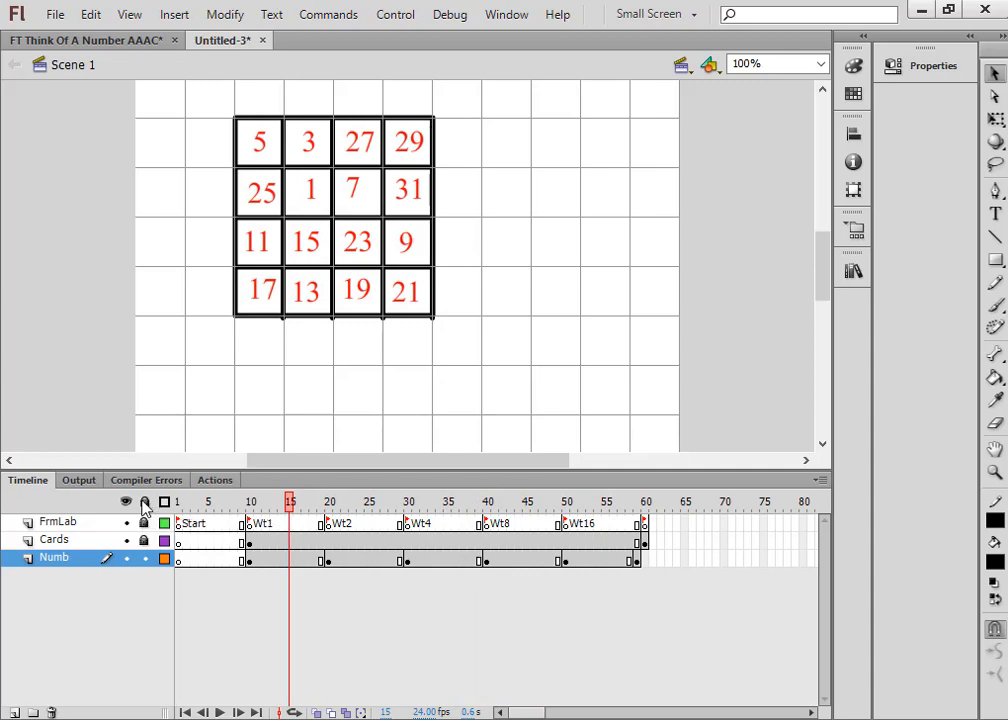
Step: Lock the Numb layer and add a new layer named Yes directly above the Cards layer
left_click(29, 544)
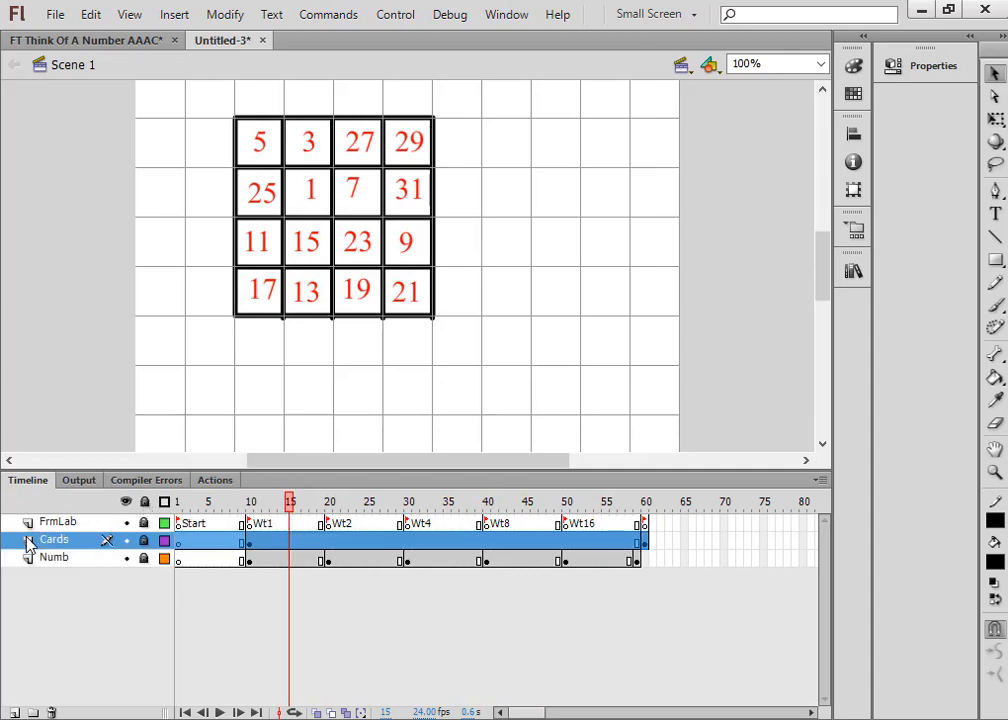
left_click(14, 712)
double_click(82, 540)
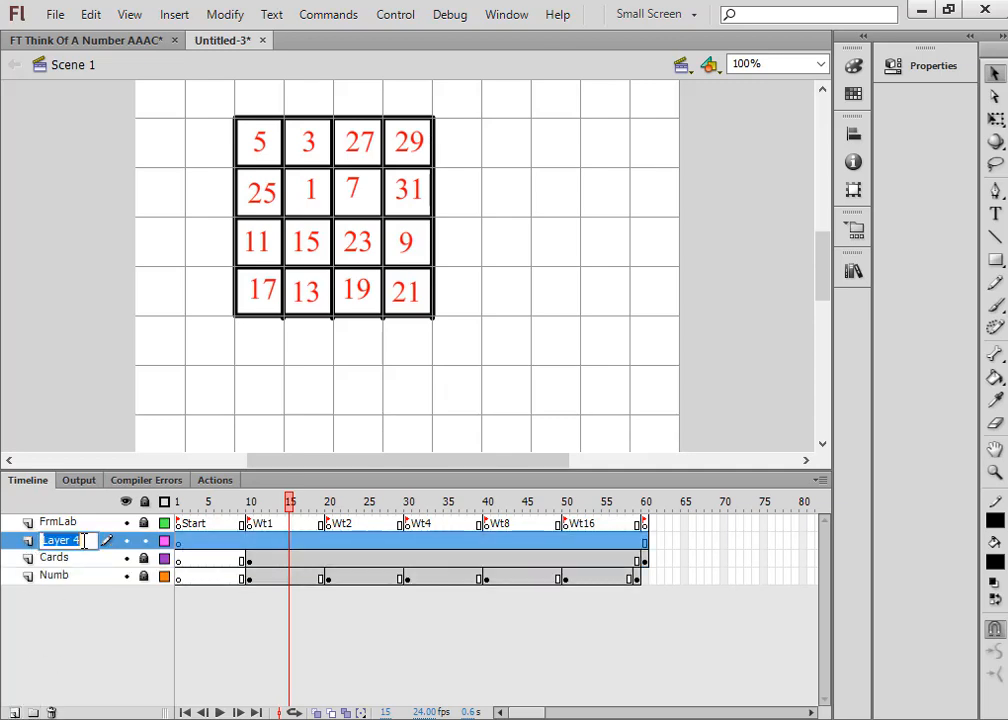
type("Yes")
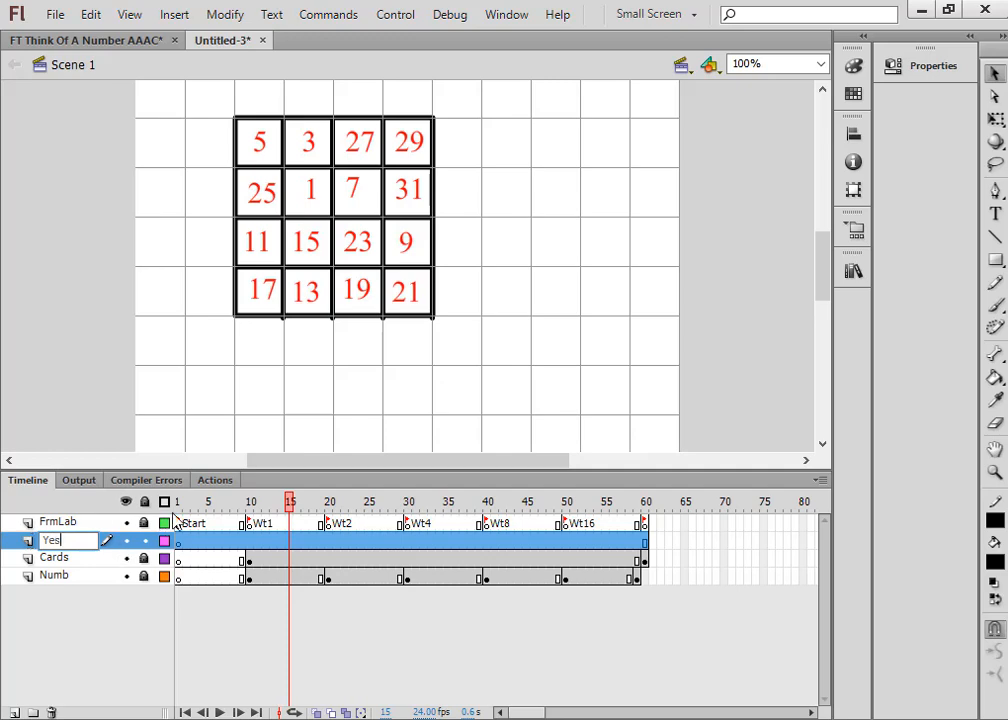
Step: Insert a keyframe at frame 10 of the Yes layer, under the Wt1 label
left_click(250, 541)
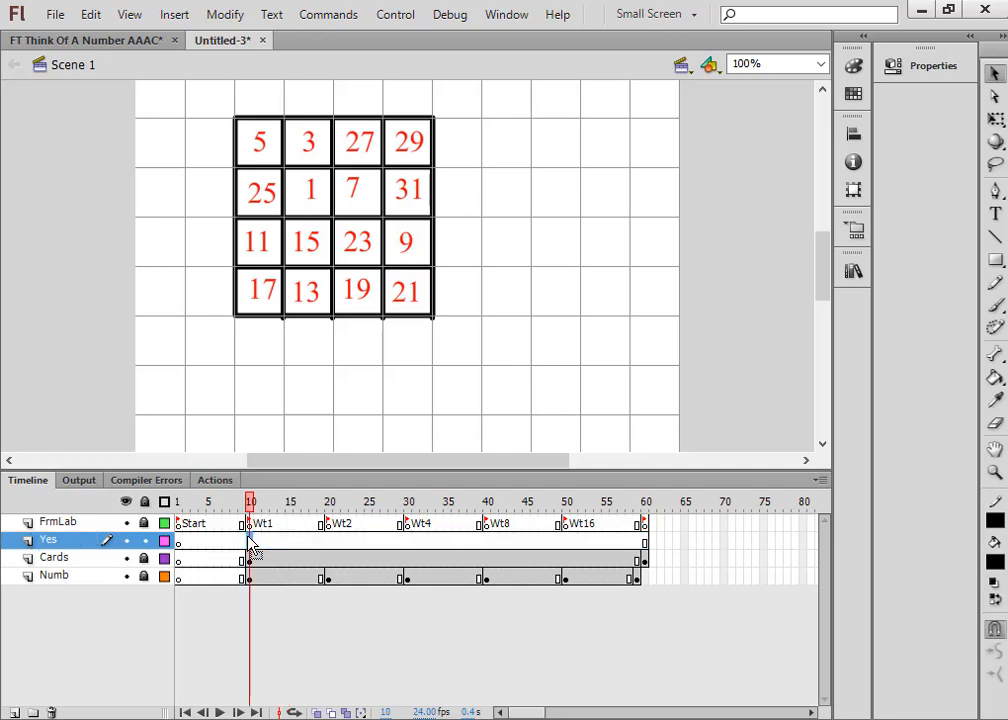
right_click(250, 541)
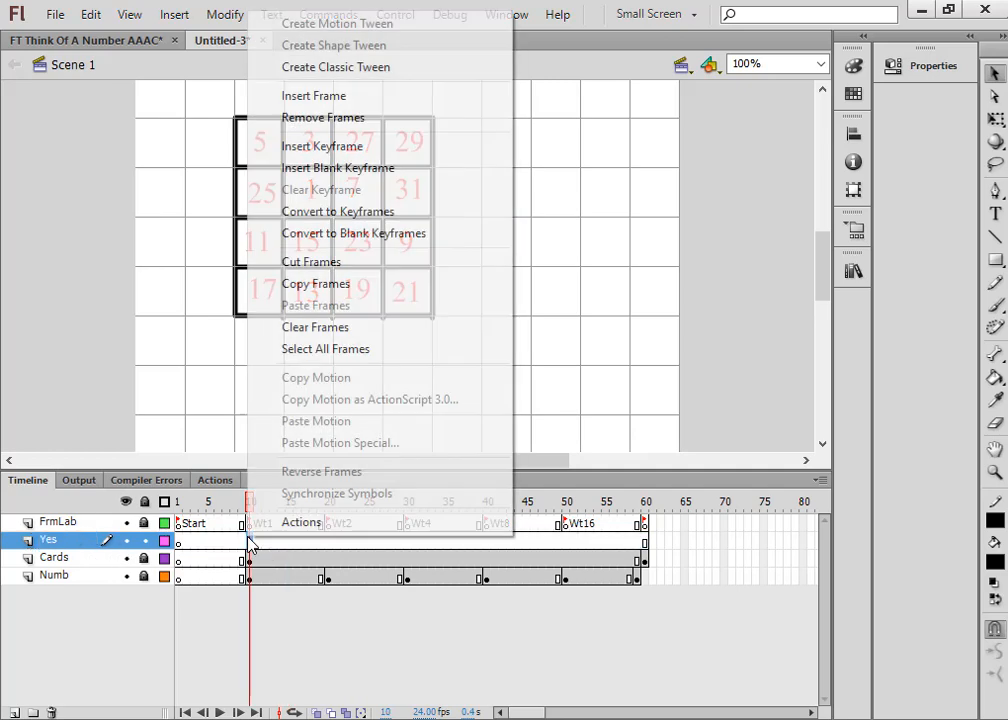
left_click(322, 148)
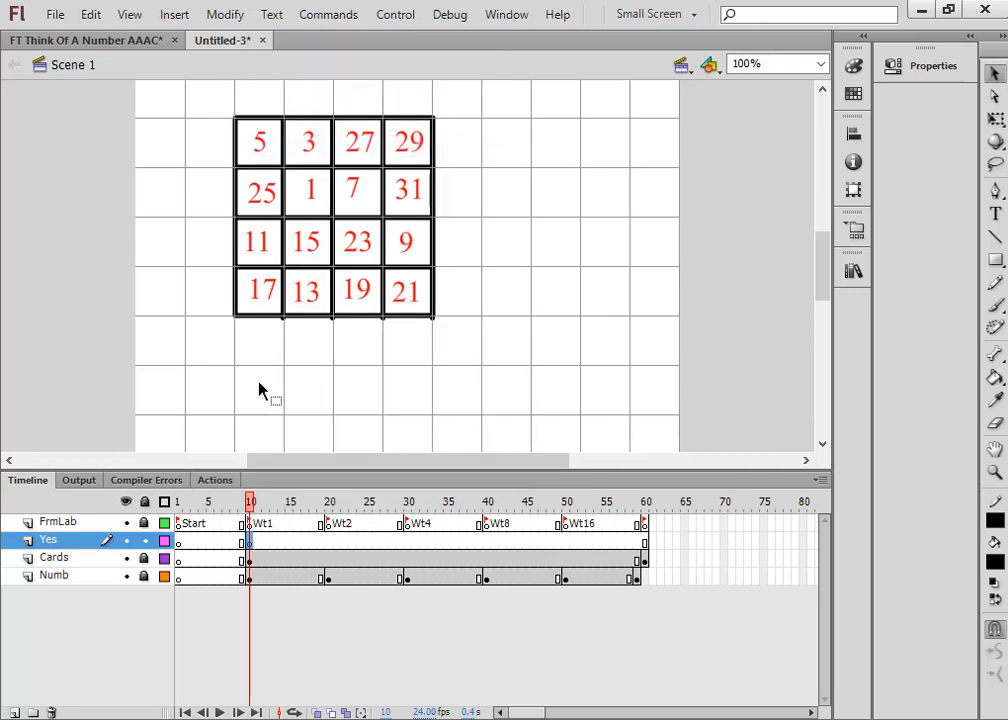
Step: Draw a red oval about 39 px high with a thinner black outline below the card grid on the Yes layer
left_click(996, 563)
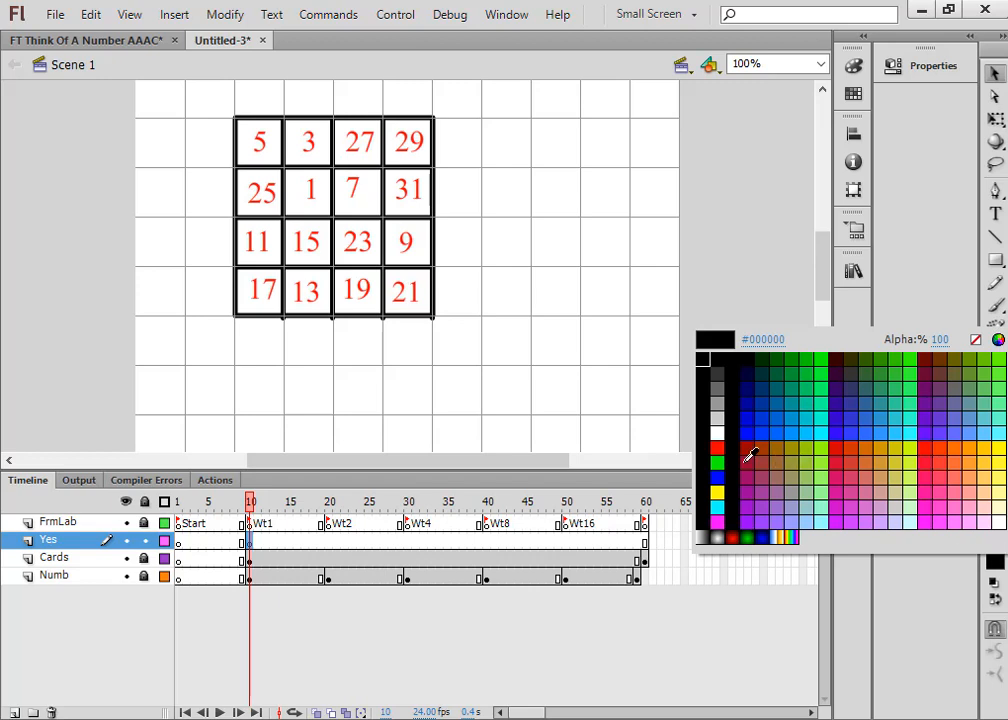
left_click(716, 447)
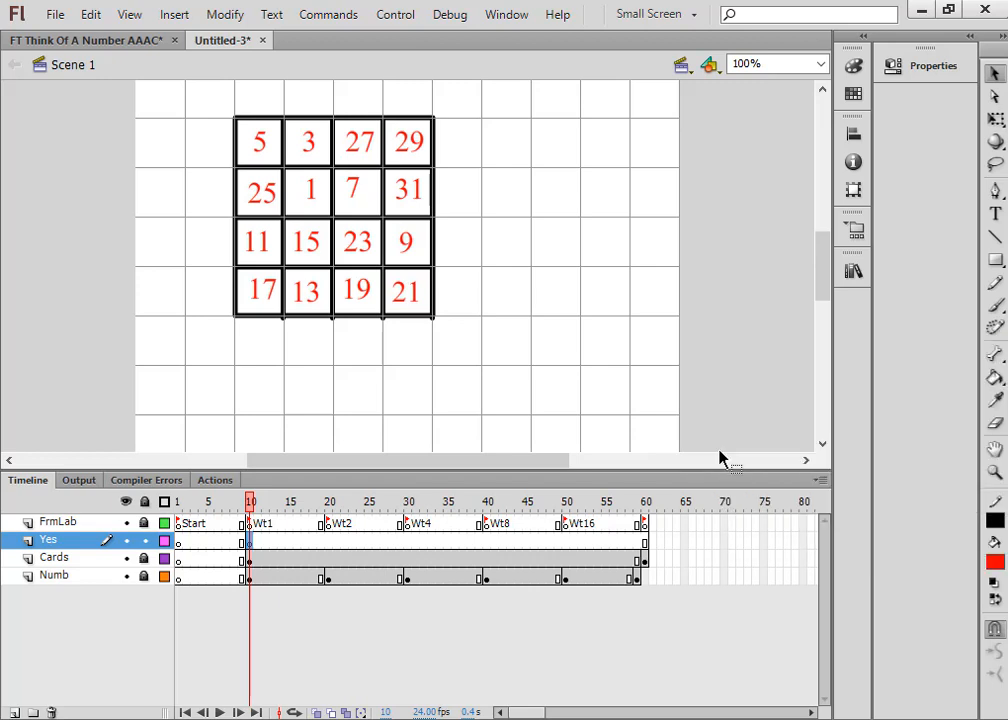
left_click(1004, 266)
left_click_drag(1004, 276, 801, 280)
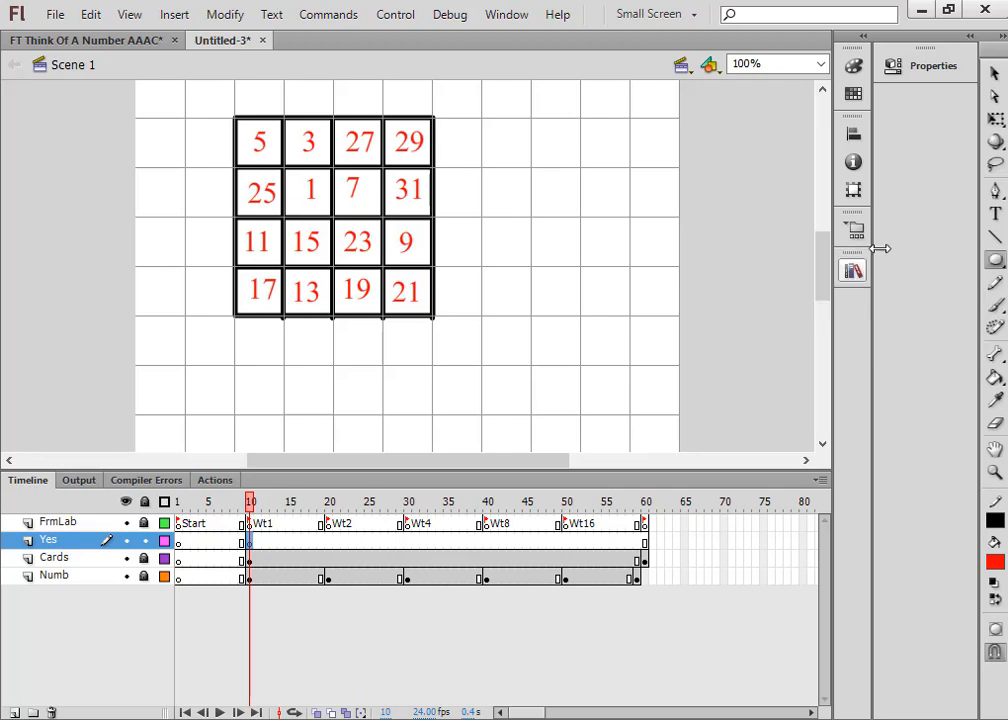
left_click(922, 66)
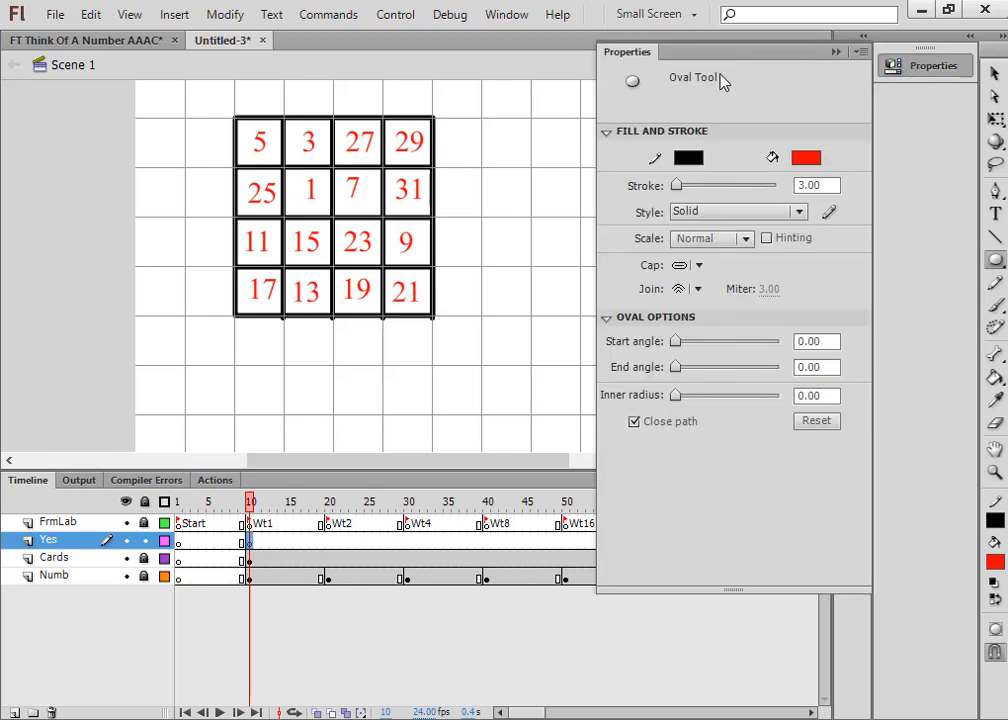
double_click(805, 185)
left_click(836, 51)
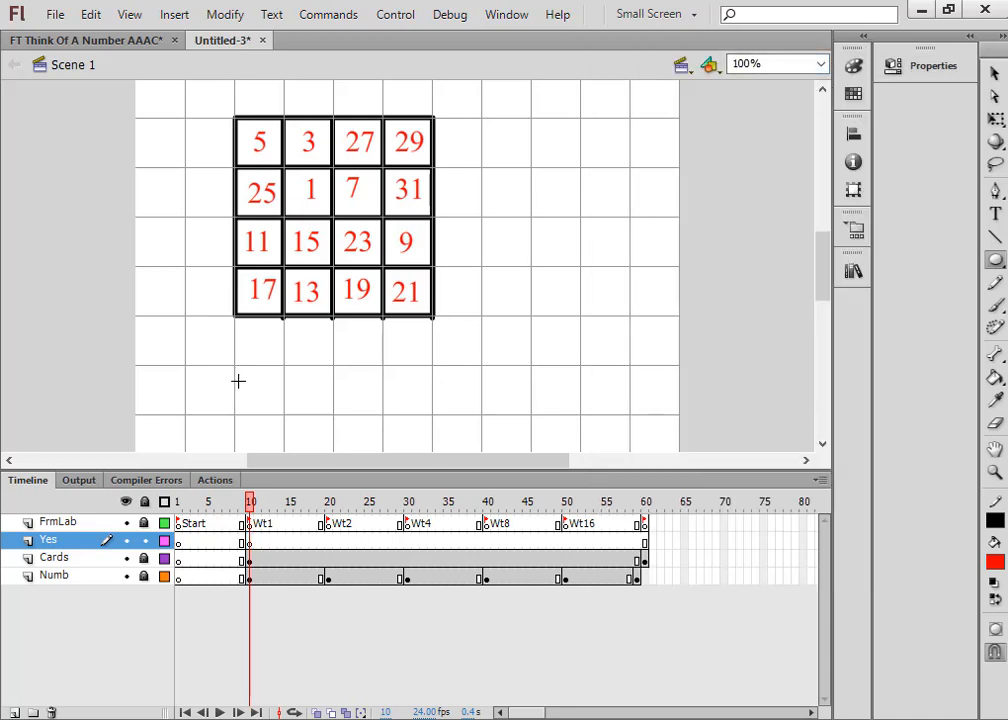
left_click_drag(238, 380, 303, 427)
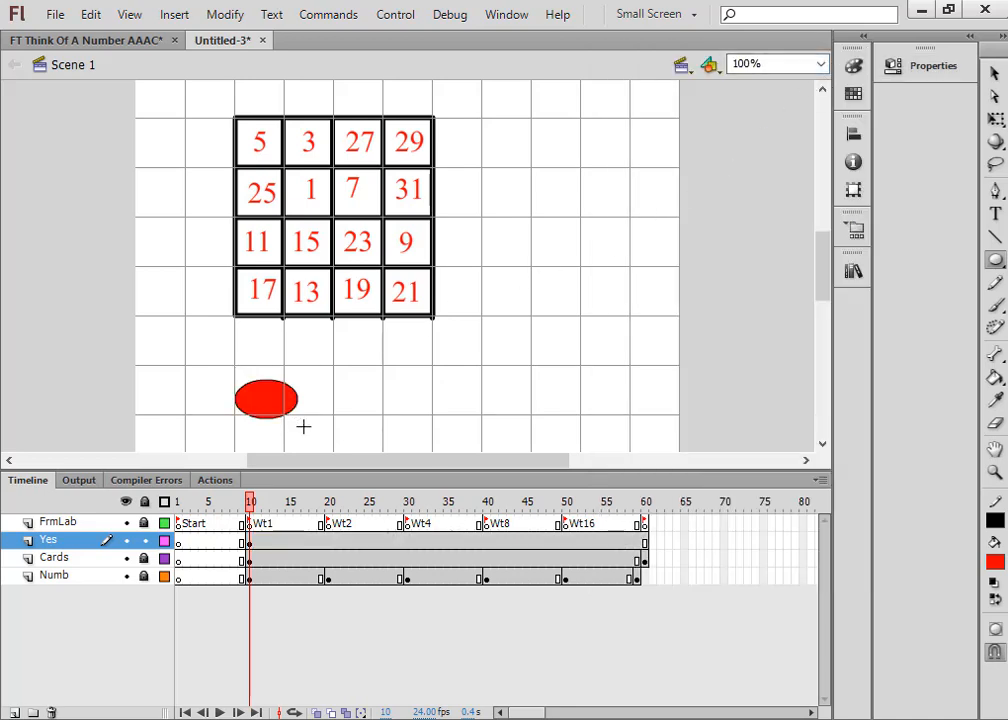
Step: Convert the red oval with its outline into a Button symbol named YesWt_btn
left_click(996, 74)
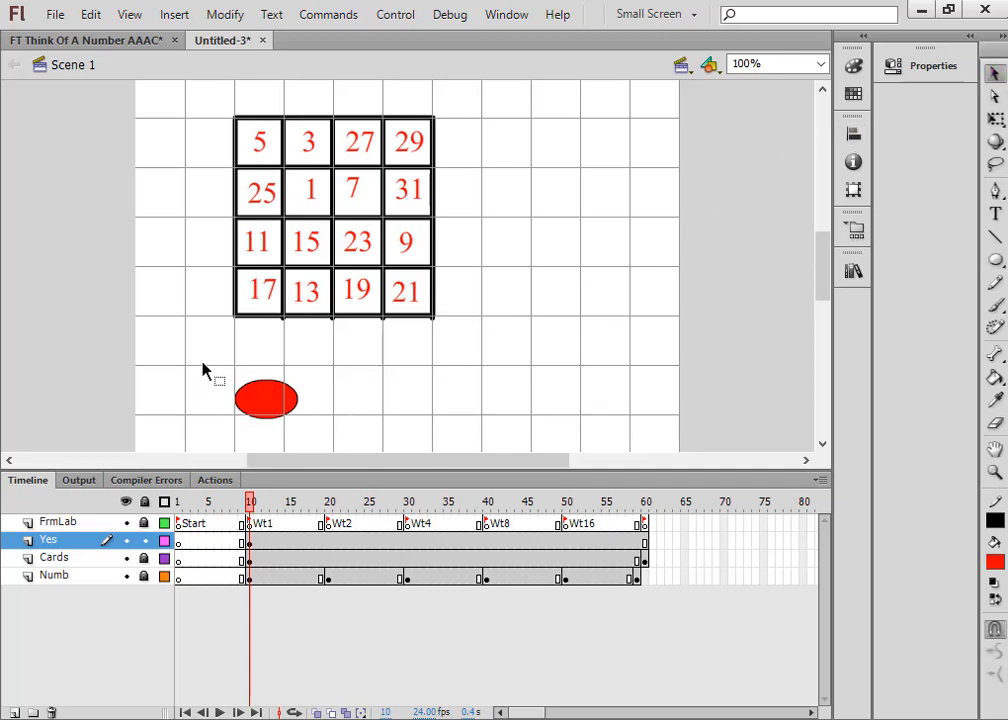
left_click_drag(203, 360, 320, 444)
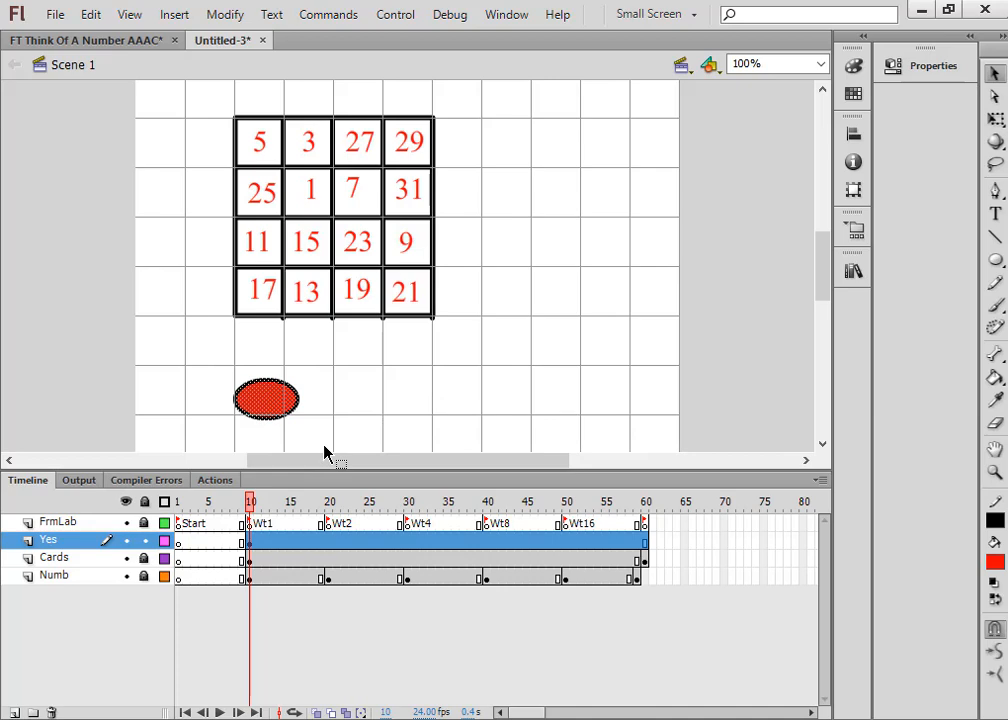
left_click(224, 14)
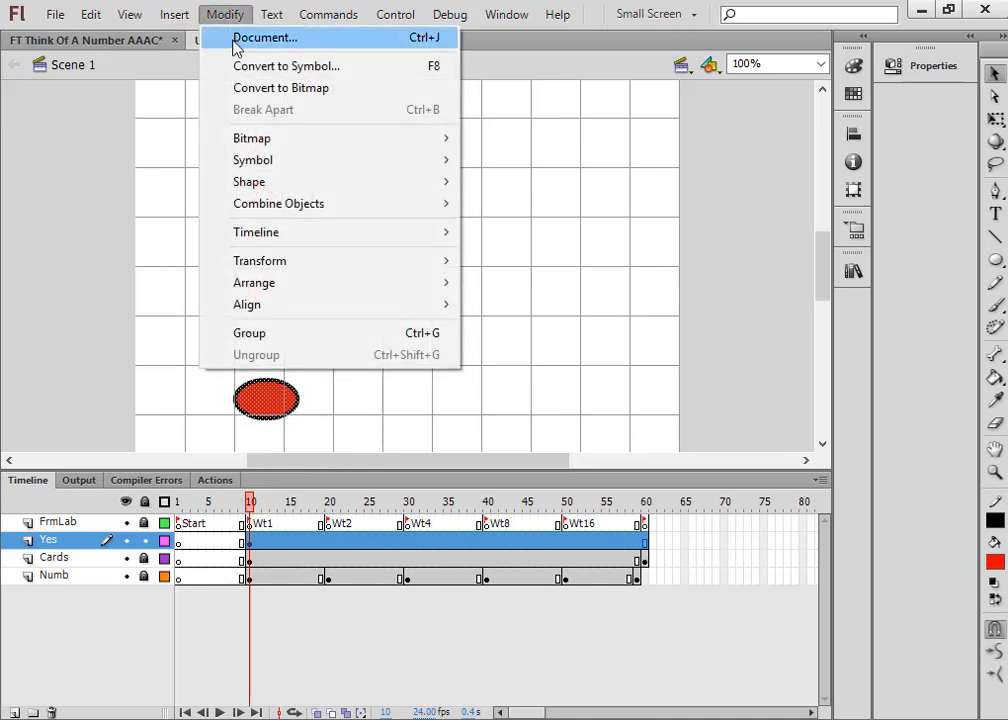
left_click(263, 67)
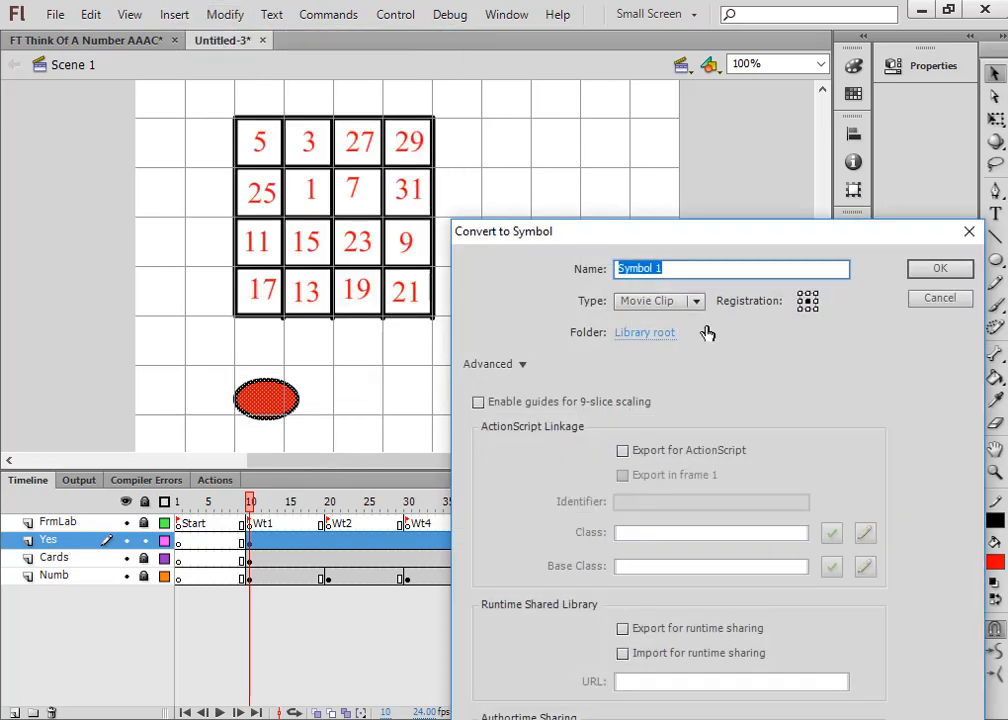
left_click(697, 304)
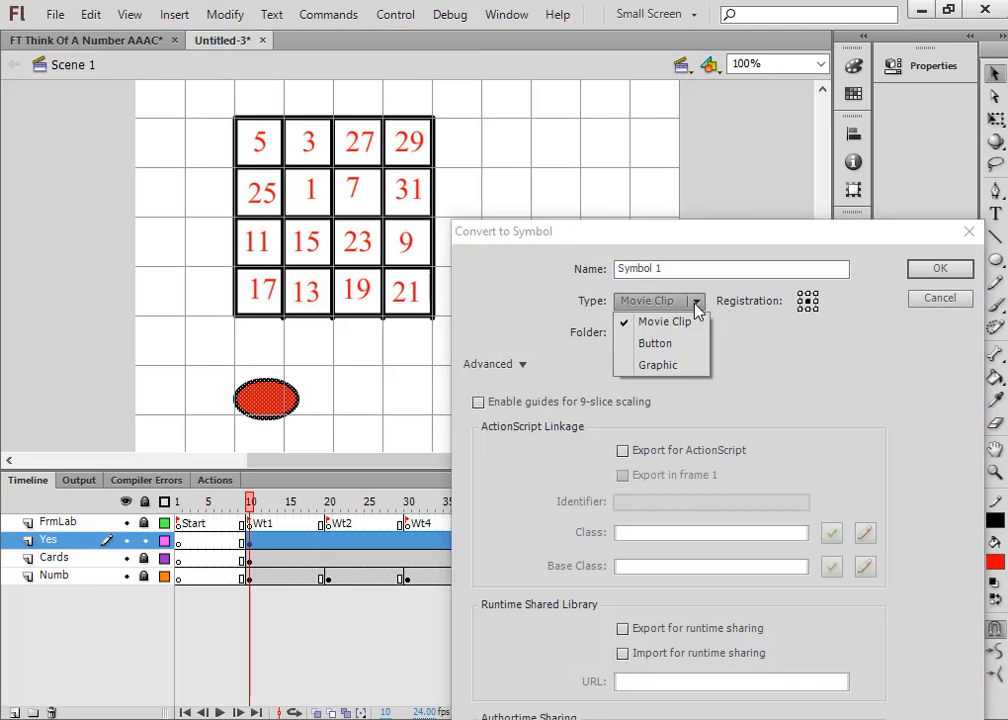
left_click(660, 344)
left_click_drag(670, 266, 583, 270)
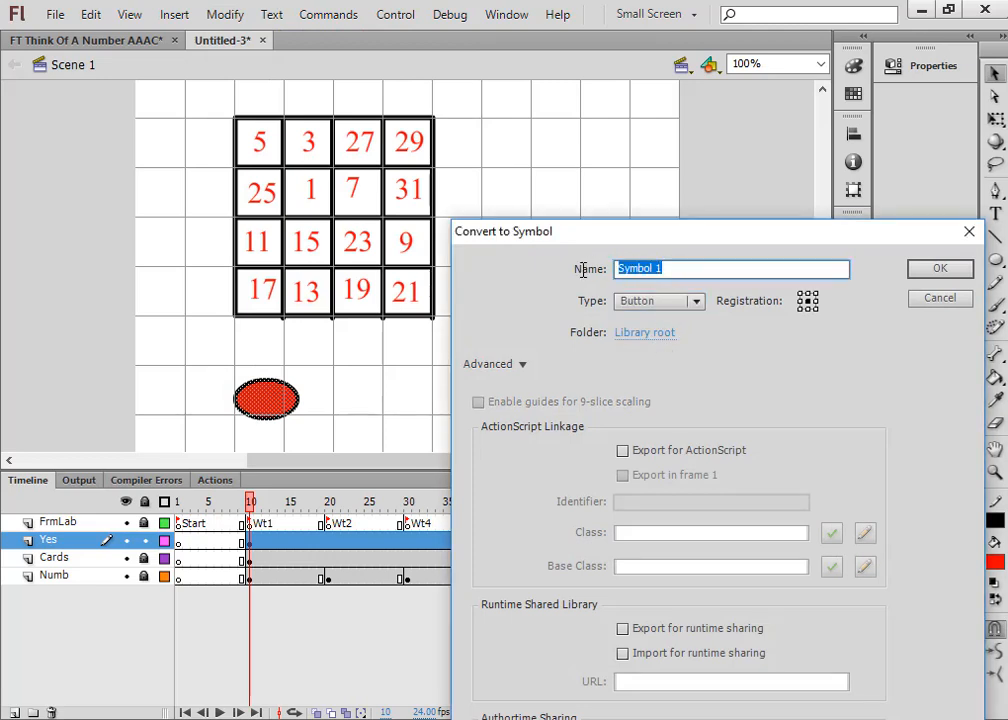
type("YesWt_btn")
left_click(940, 272)
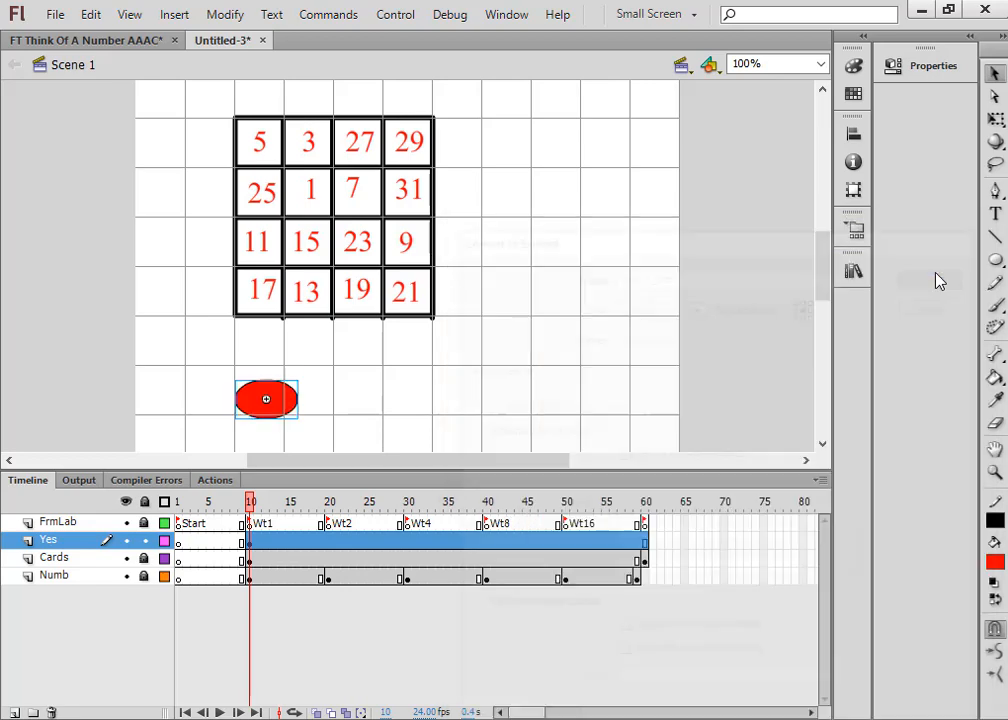
Step: Inside the YesWt_btn symbol, rename the oval's layer But, lock it, and add a layer named Text above it
double_click(289, 404)
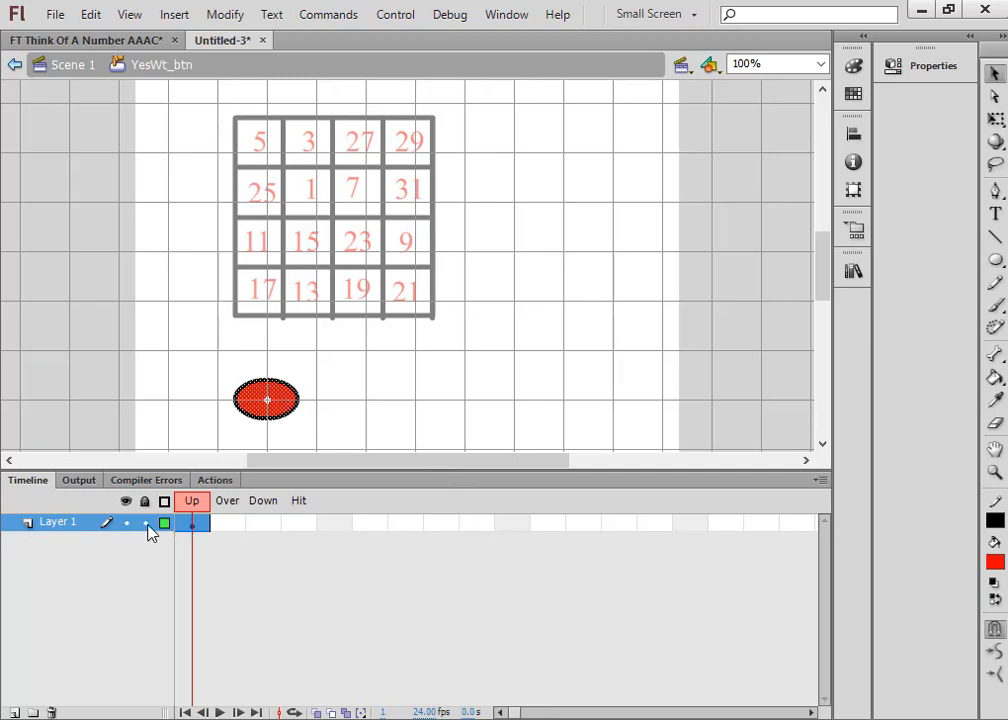
double_click(62, 522)
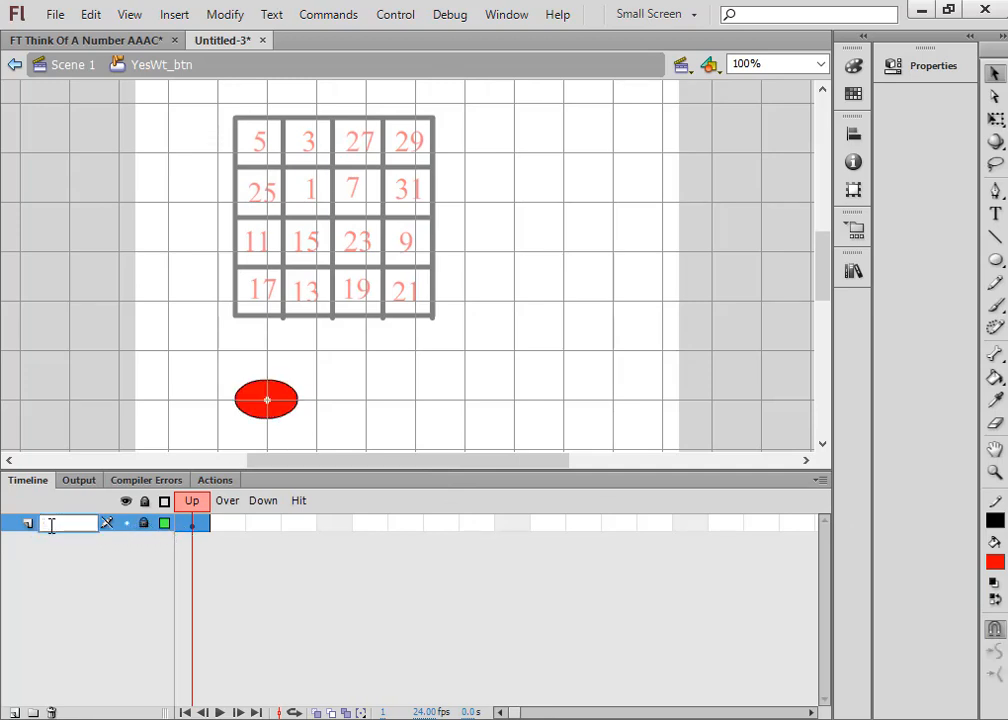
type("But")
left_click(12, 713)
double_click(80, 523)
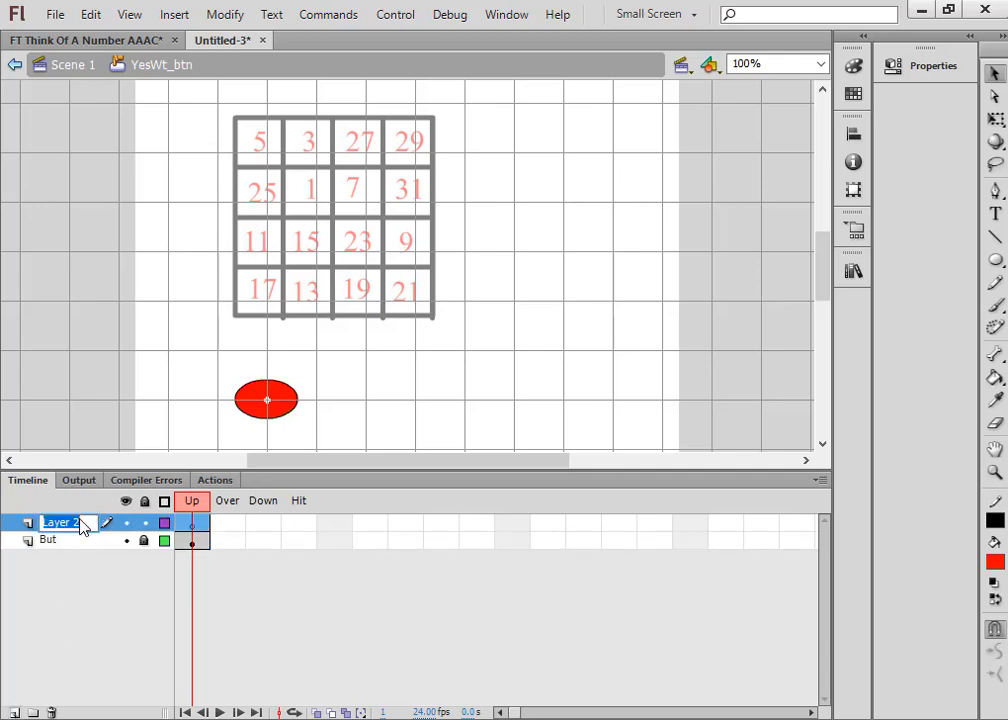
type("Text")
Step: Set the Text tool to black with a smaller font size
left_click(997, 215)
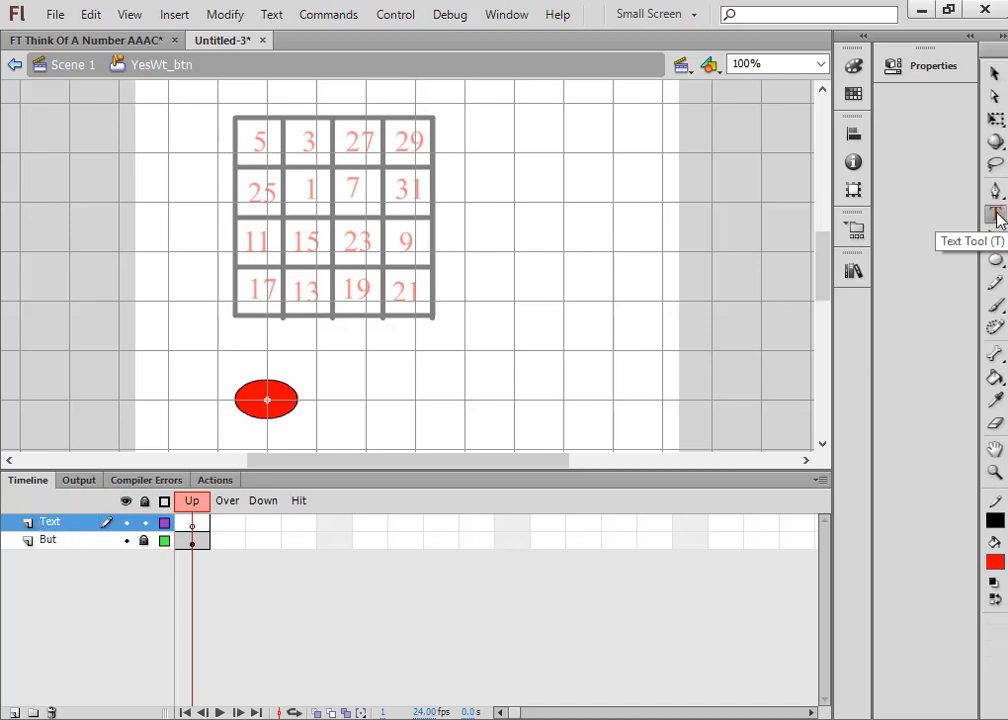
left_click(995, 563)
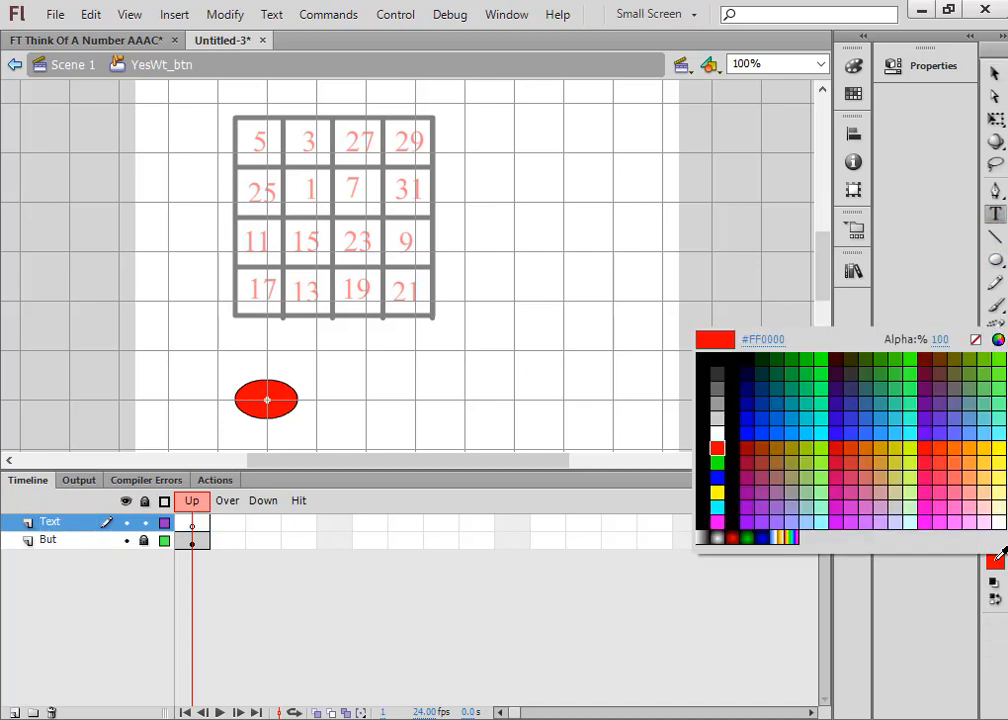
left_click(706, 392)
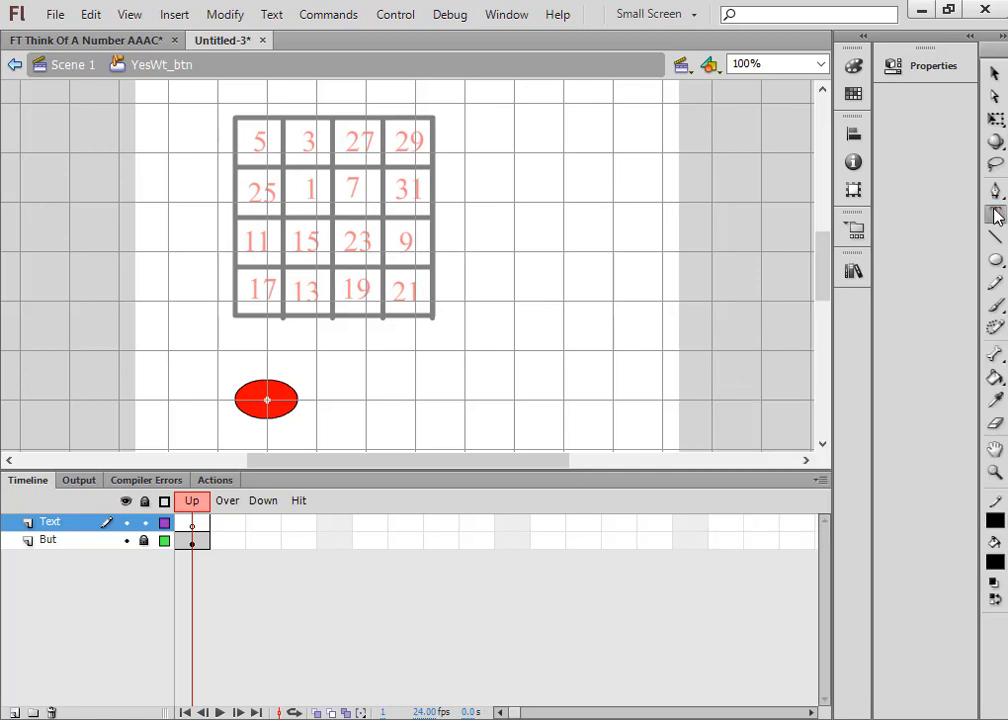
left_click(931, 66)
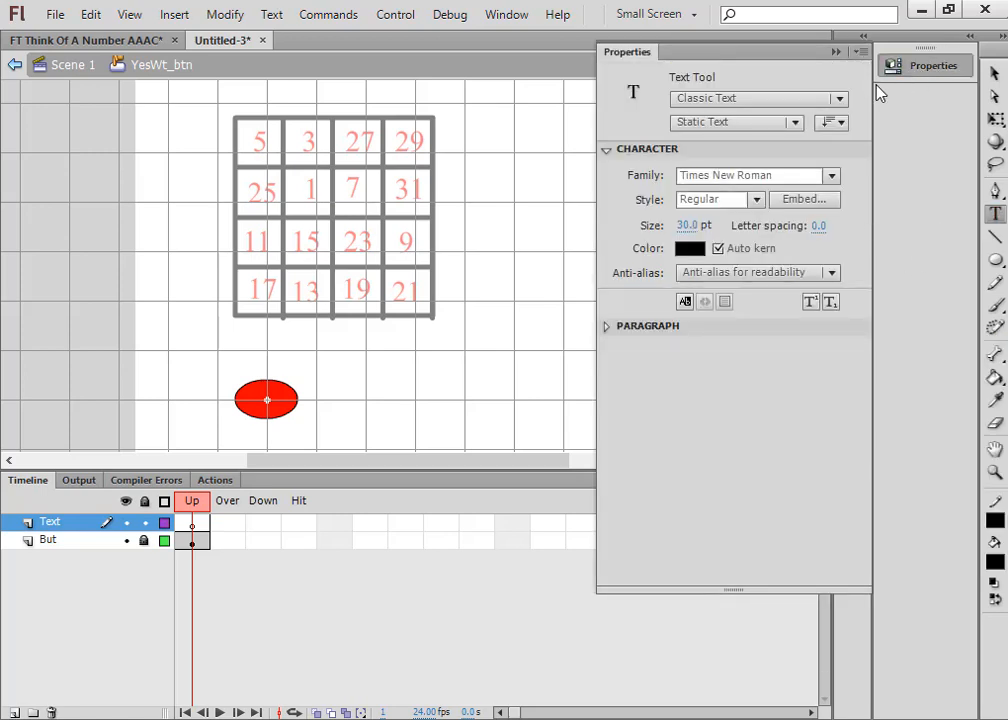
left_click(688, 226)
left_click(836, 51)
Step: Add the text YES on the Text layer and move it onto the middle of the red oval
left_click_drag(365, 370, 426, 406)
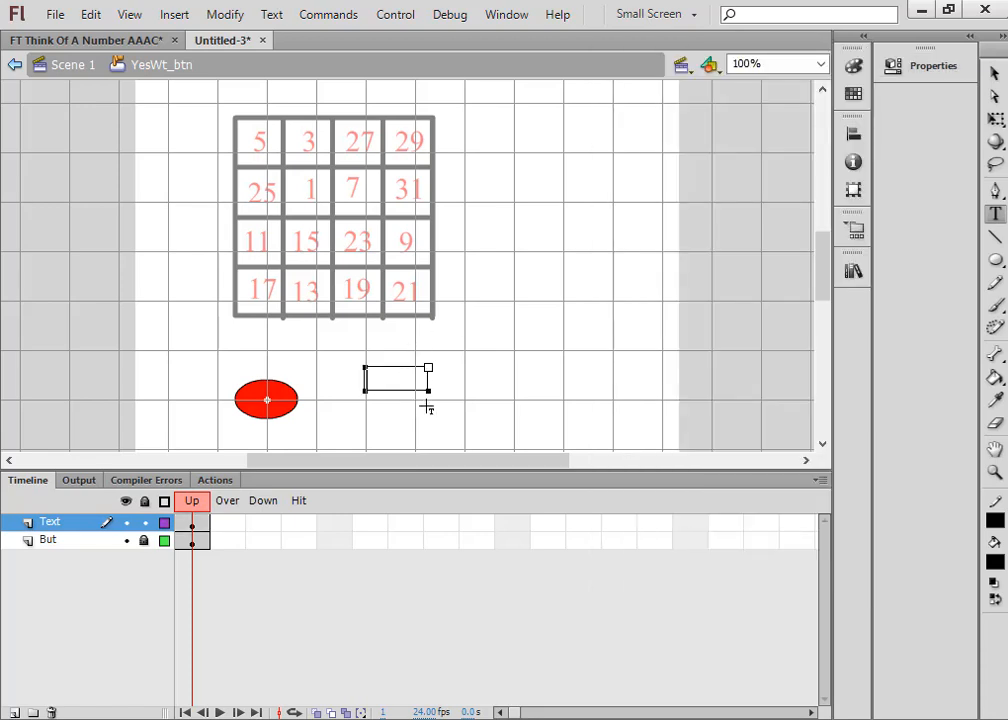
type("YES")
left_click(995, 73)
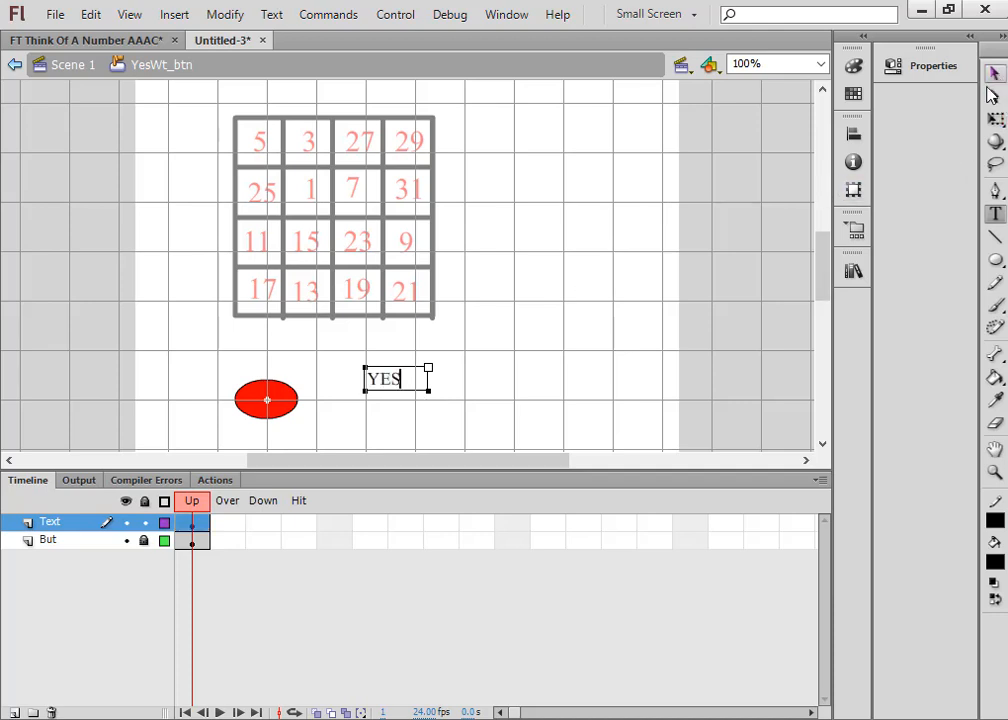
left_click_drag(405, 382, 278, 401)
left_click(369, 402)
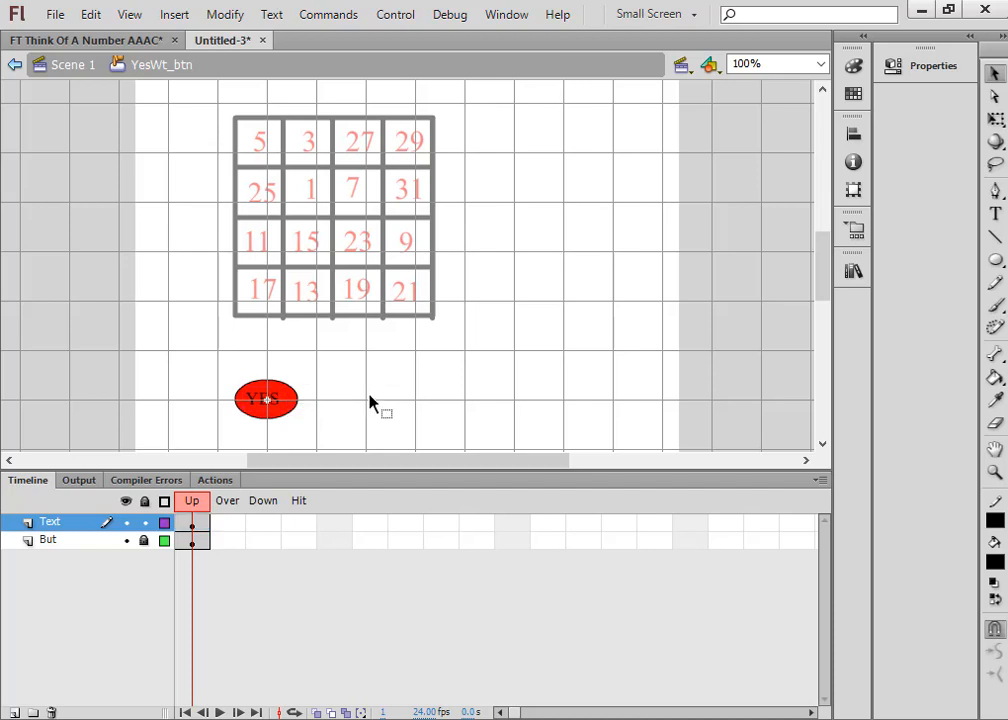
Step: Return to Scene 1 and give the YES button at the Wt1 keyframe the instance name YesWt1_btn
left_click(62, 68)
left_click_drag(208, 355, 333, 459)
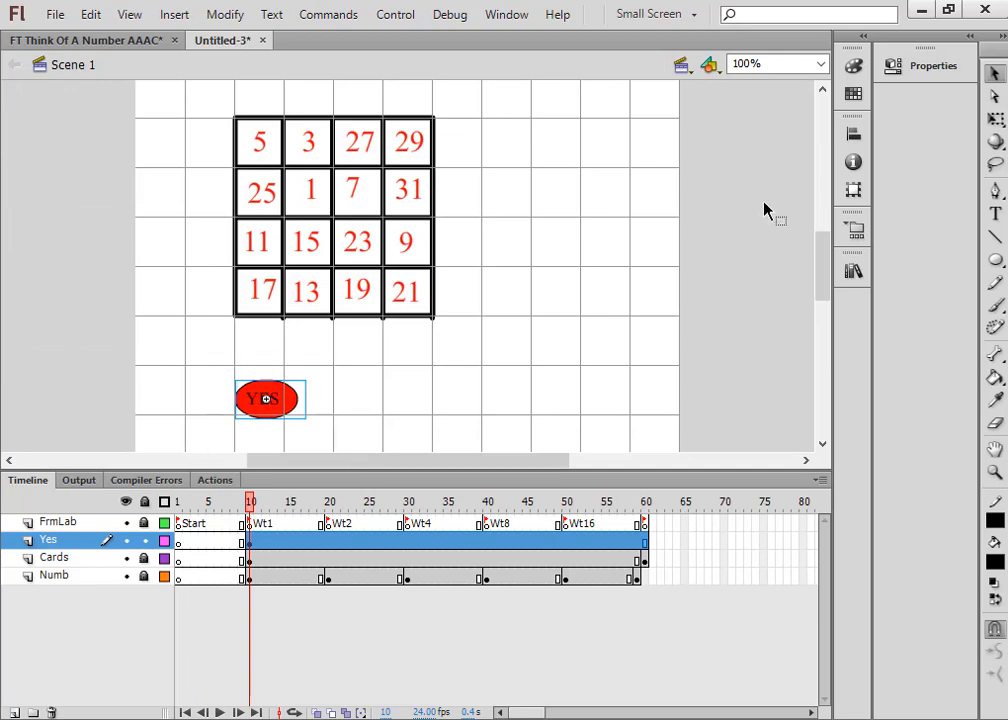
left_click(925, 74)
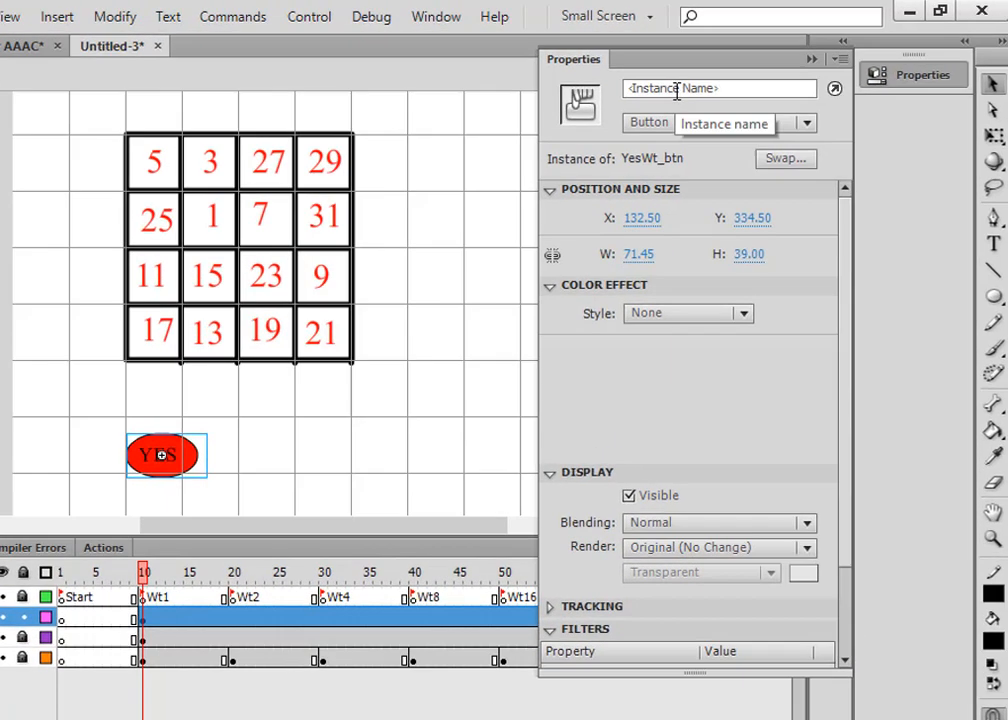
left_click(676, 90)
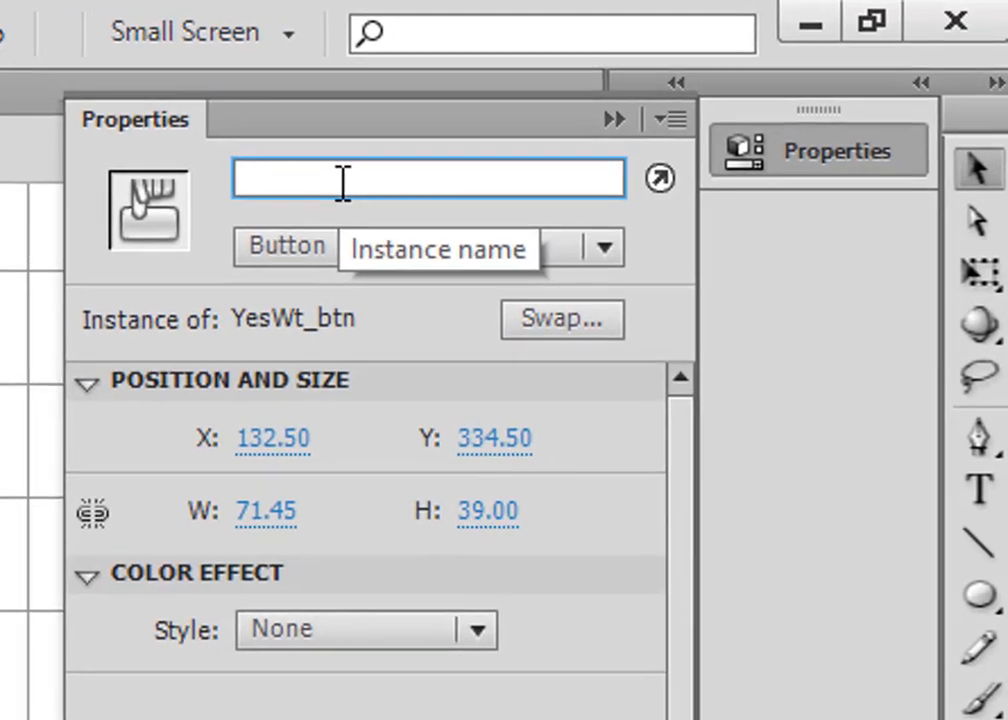
type("Yes")
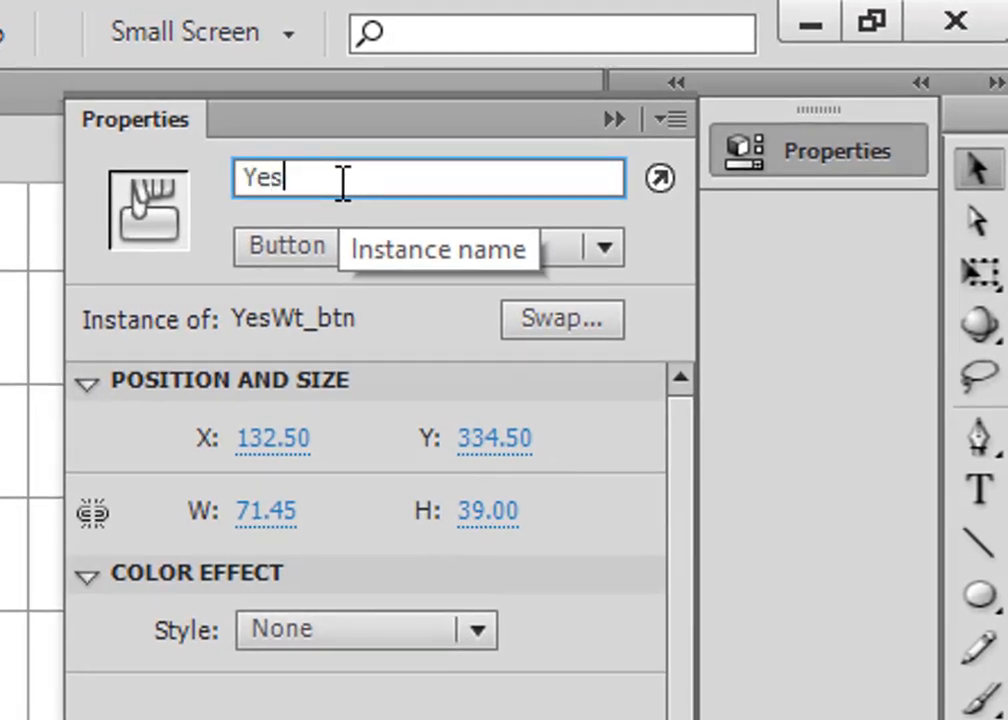
type("Wt")
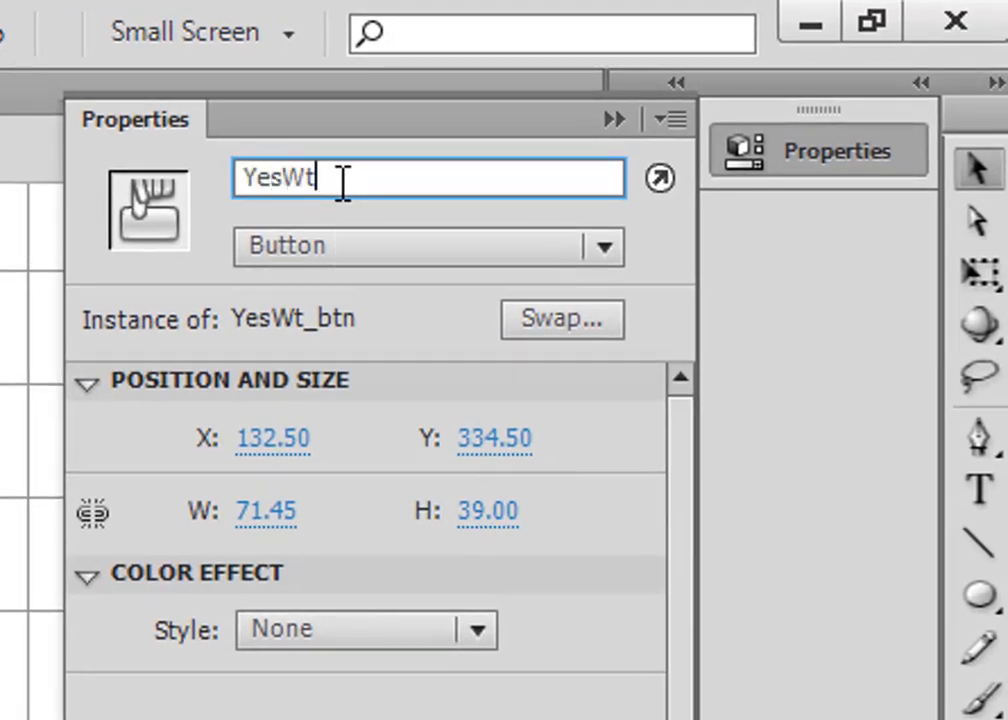
type("1_btn")
left_click(614, 120)
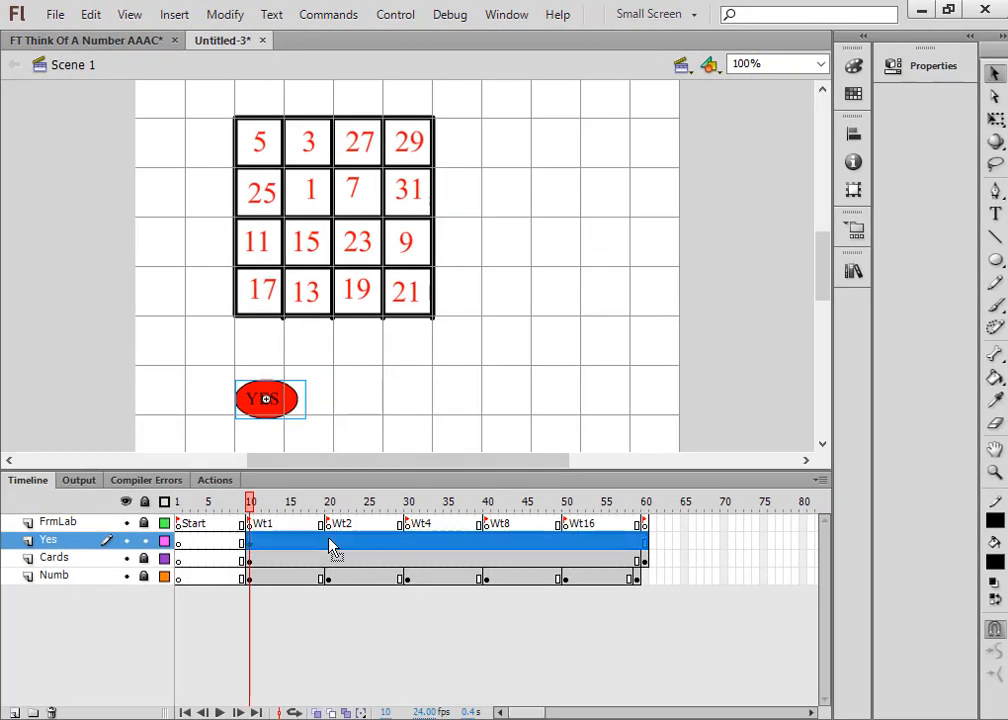
Step: Insert a keyframe at frame 20 of the Yes layer, under the Wt2 label
left_click(330, 541)
right_click(332, 545)
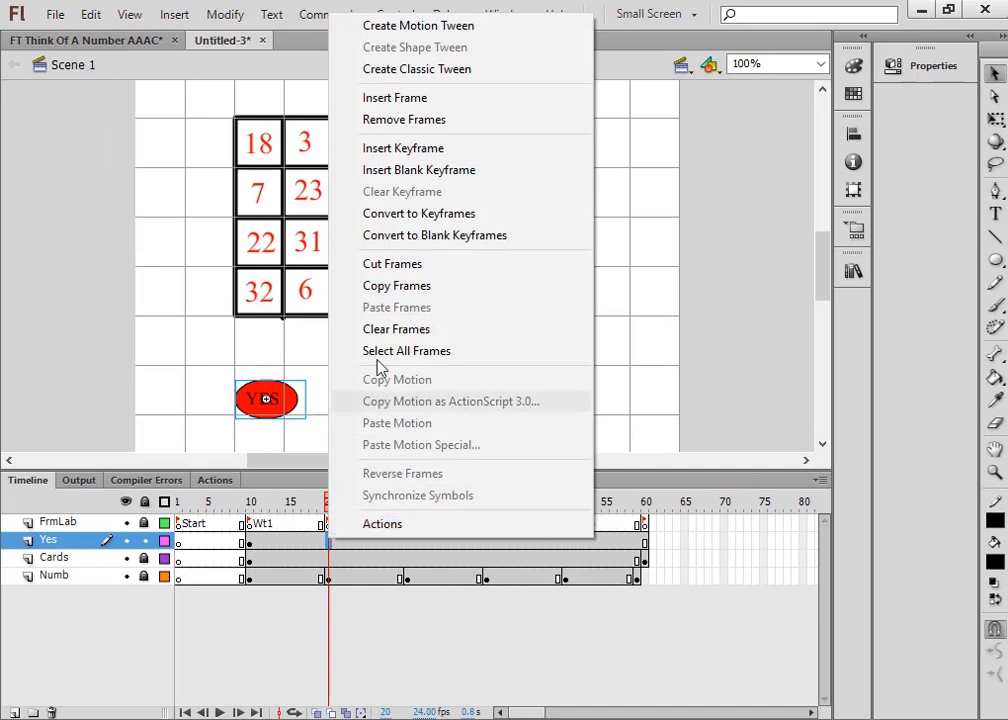
left_click(405, 150)
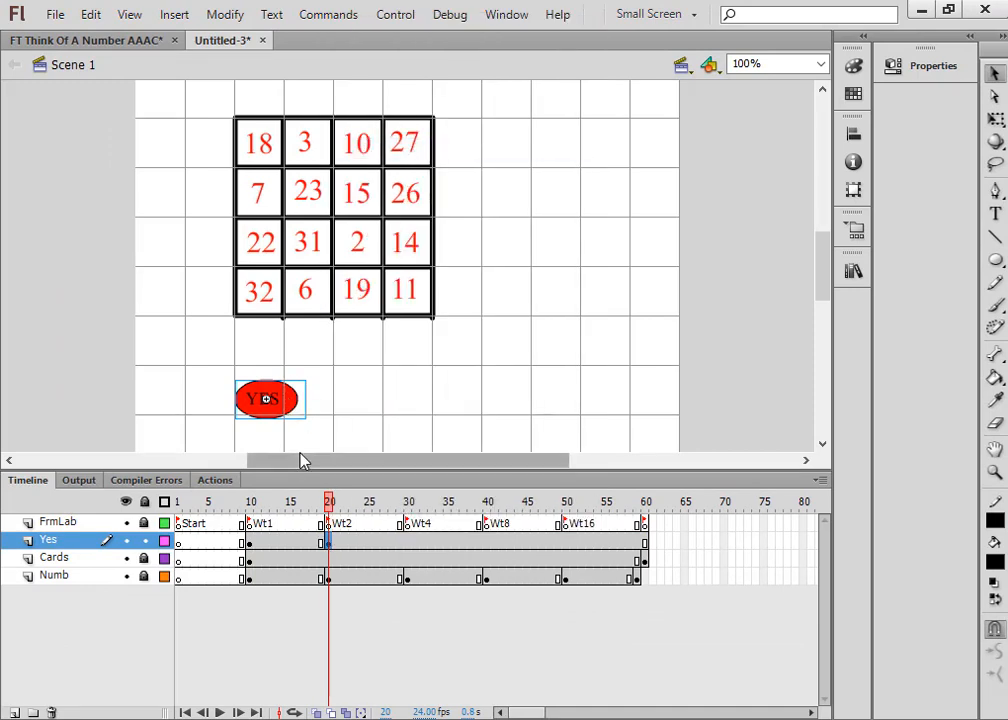
Step: Change the instance name of the YES button at the Wt2 keyframe to YesWt2_btn
left_click(936, 76)
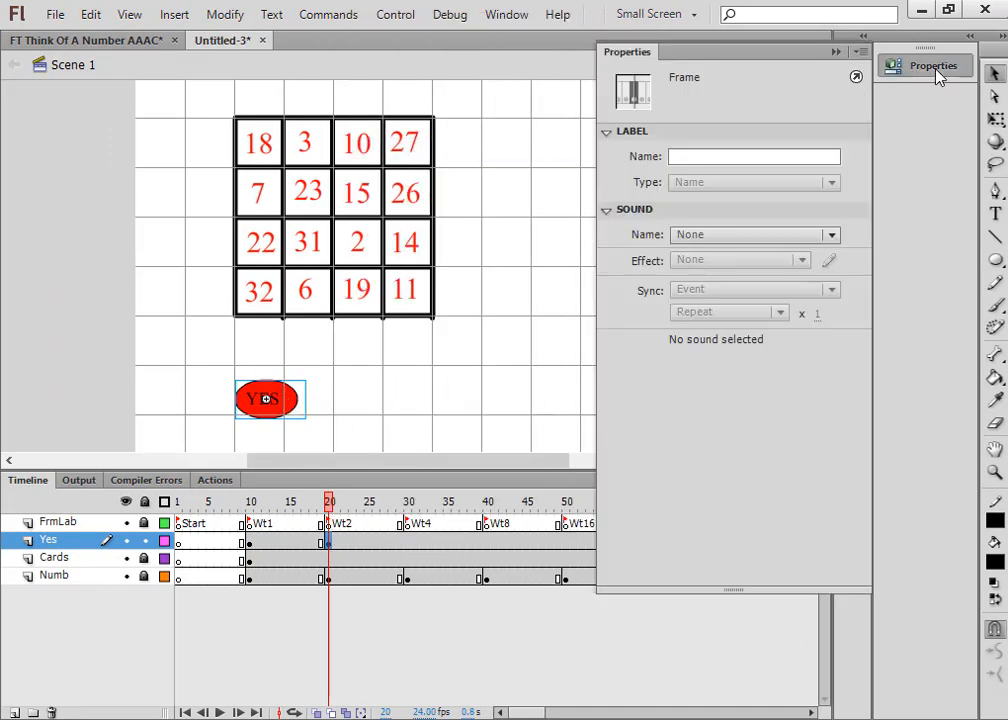
left_click_drag(220, 355, 328, 443)
left_click(920, 68)
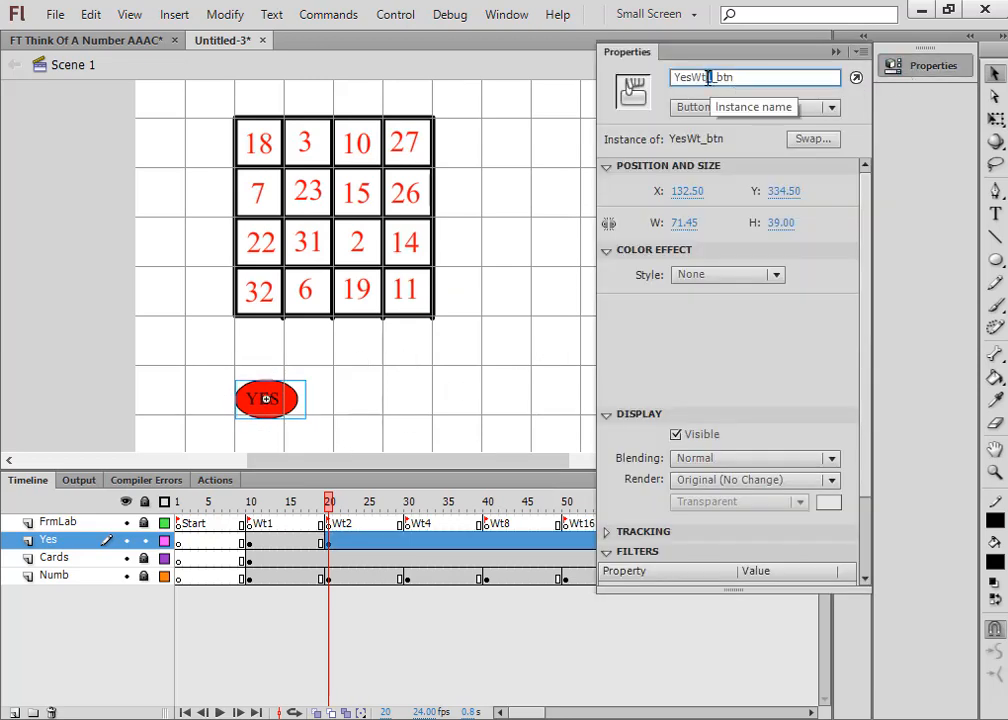
type("2")
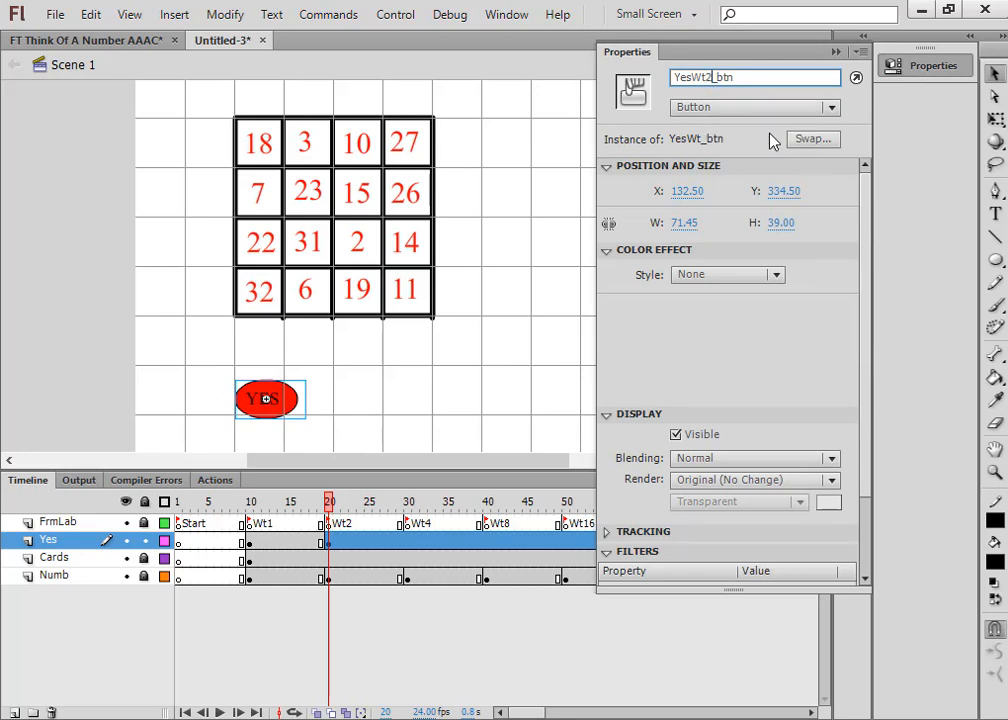
left_click(835, 53)
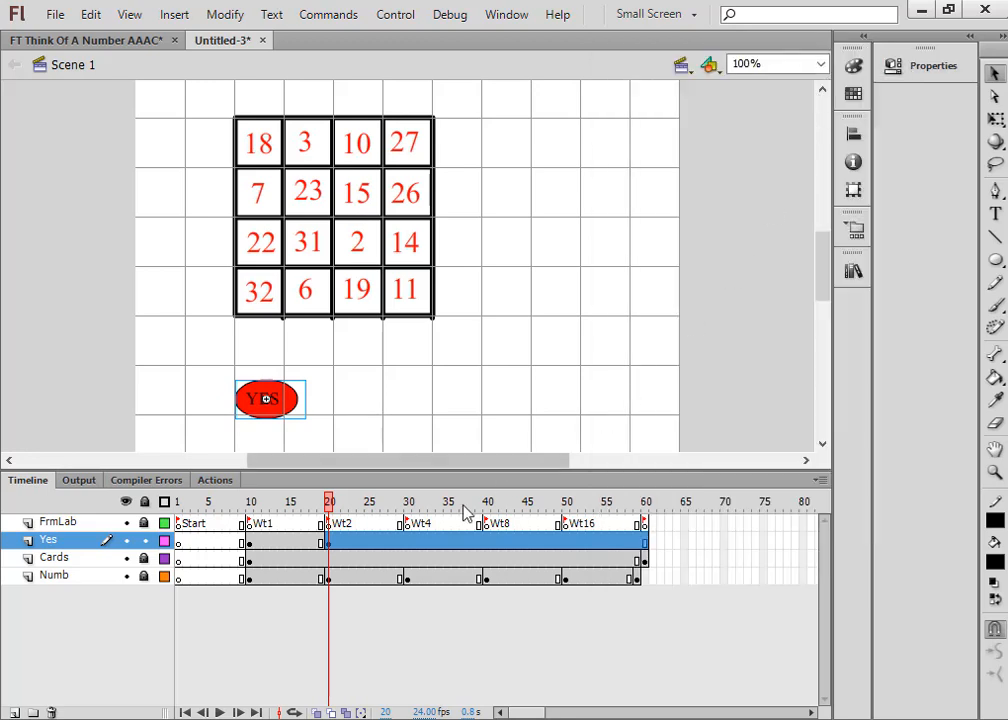
Step: Insert a keyframe at frame 30 of the Yes layer and give its YES button the instance name YesWt4_btn
left_click(407, 543)
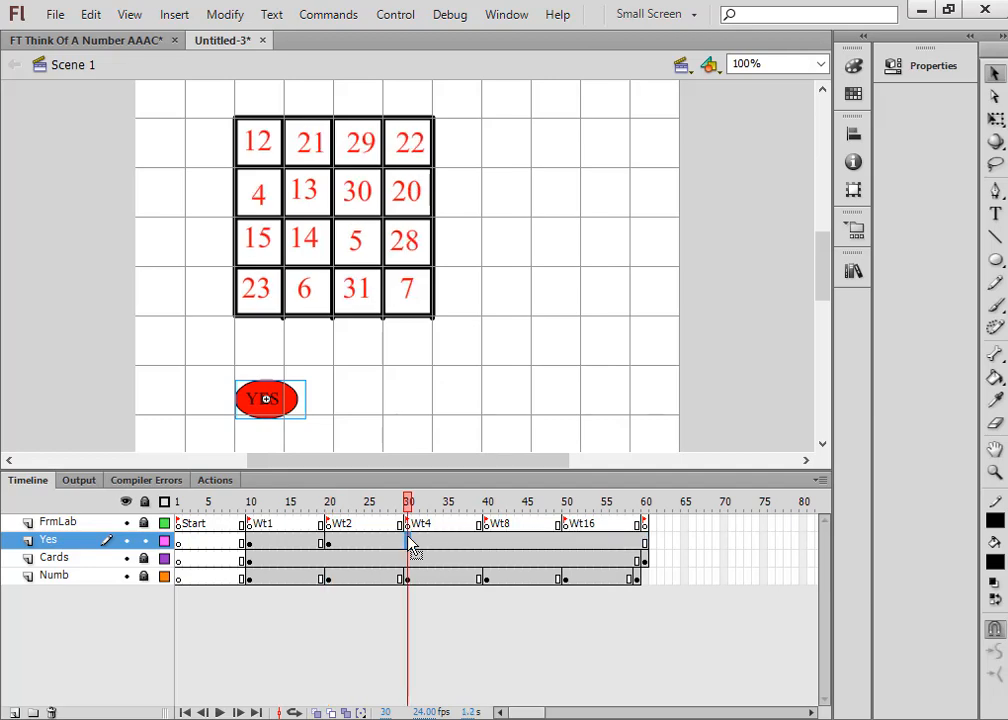
right_click(407, 543)
left_click(484, 147)
left_click(913, 72)
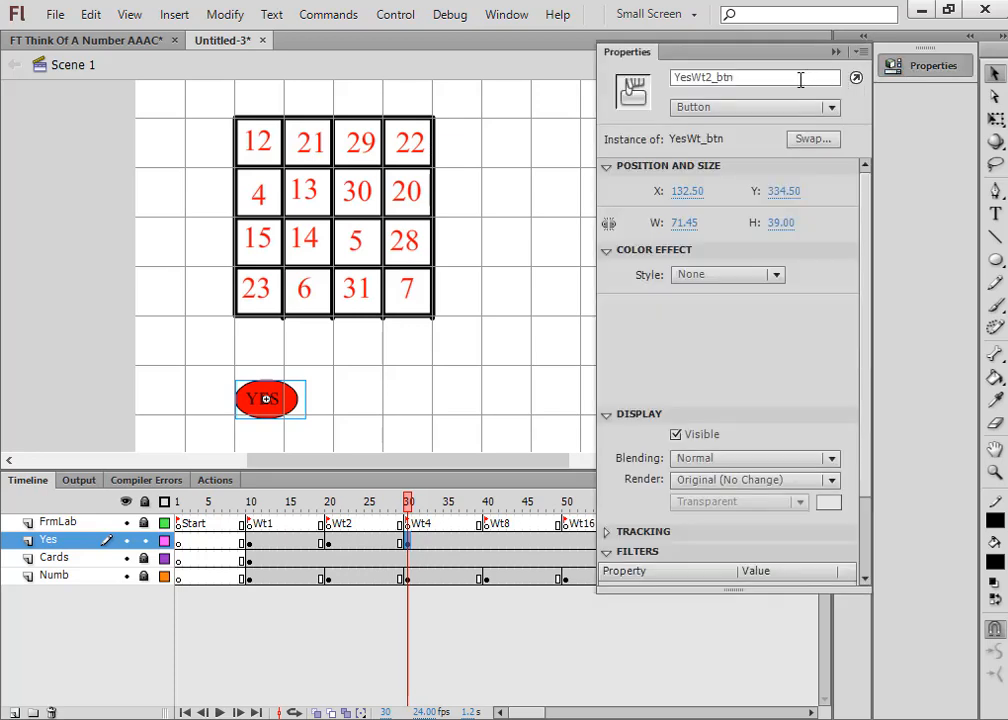
left_click(708, 77)
type("4")
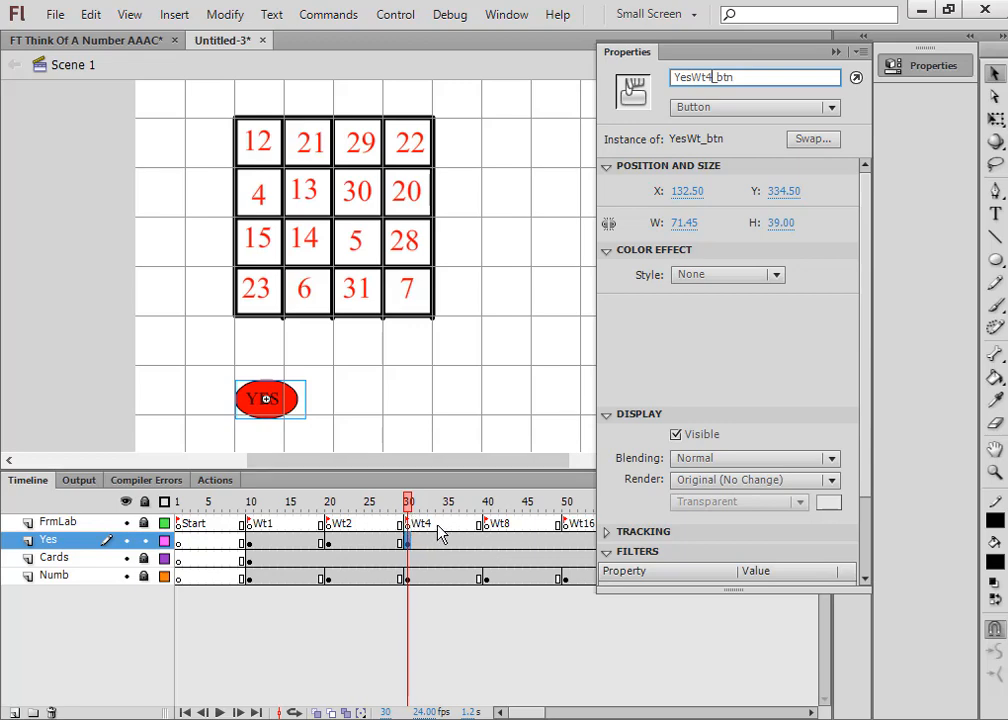
Step: Insert a keyframe at frame 40 of the Yes layer and give its YES button the instance name YesWt8_btn
left_click(489, 540)
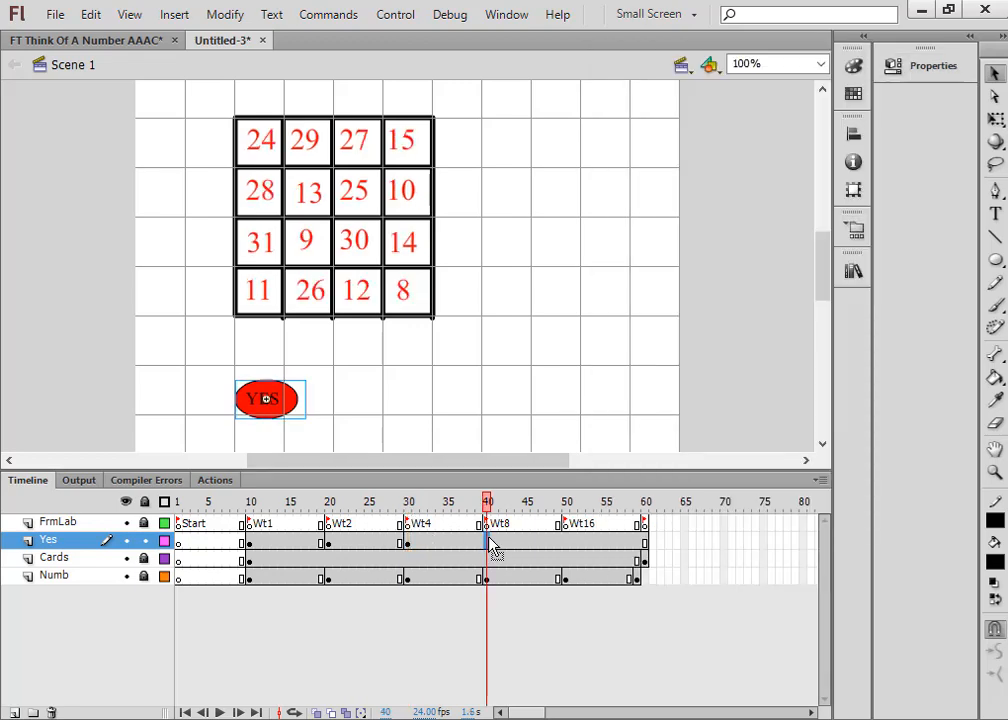
right_click(488, 540)
left_click(572, 148)
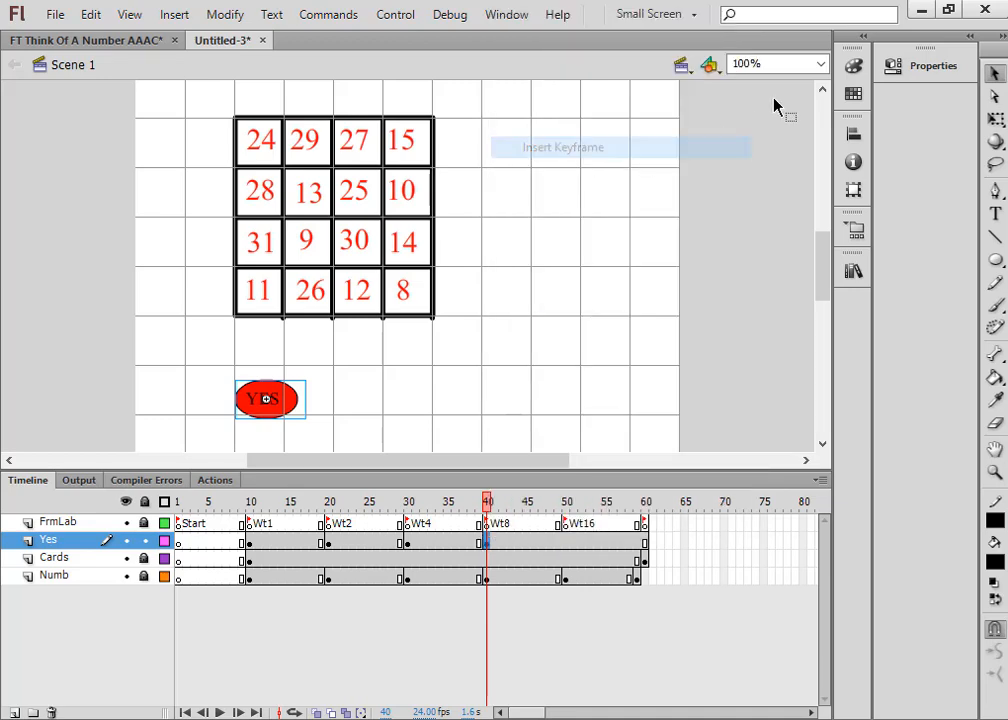
left_click(928, 67)
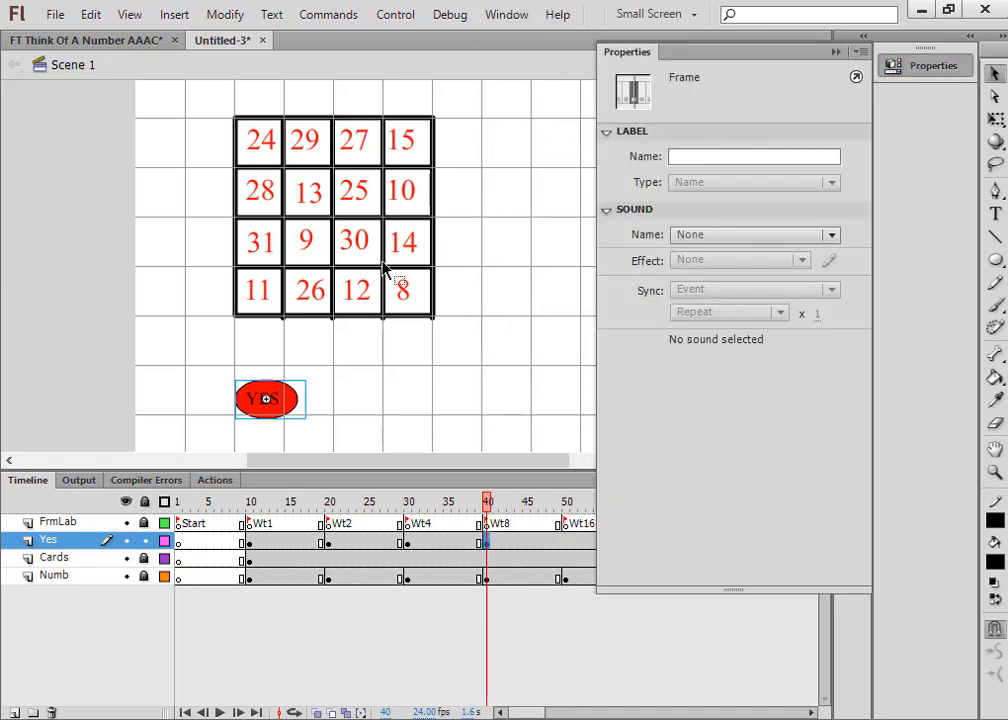
left_click_drag(188, 354, 322, 445)
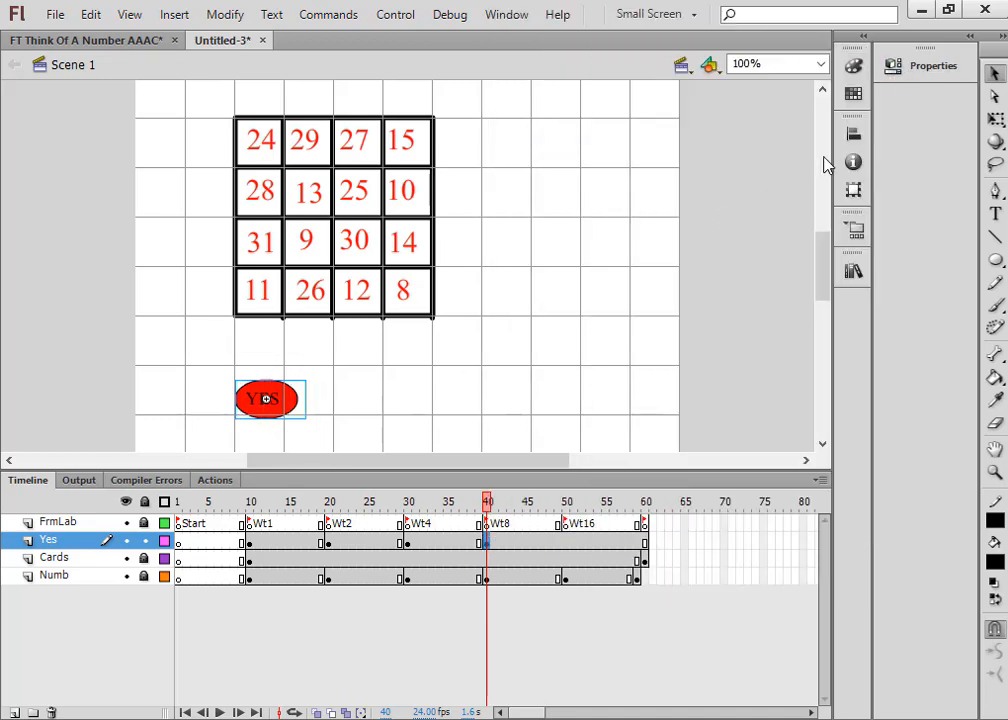
left_click(932, 70)
left_click(708, 77)
key("BackSpace")
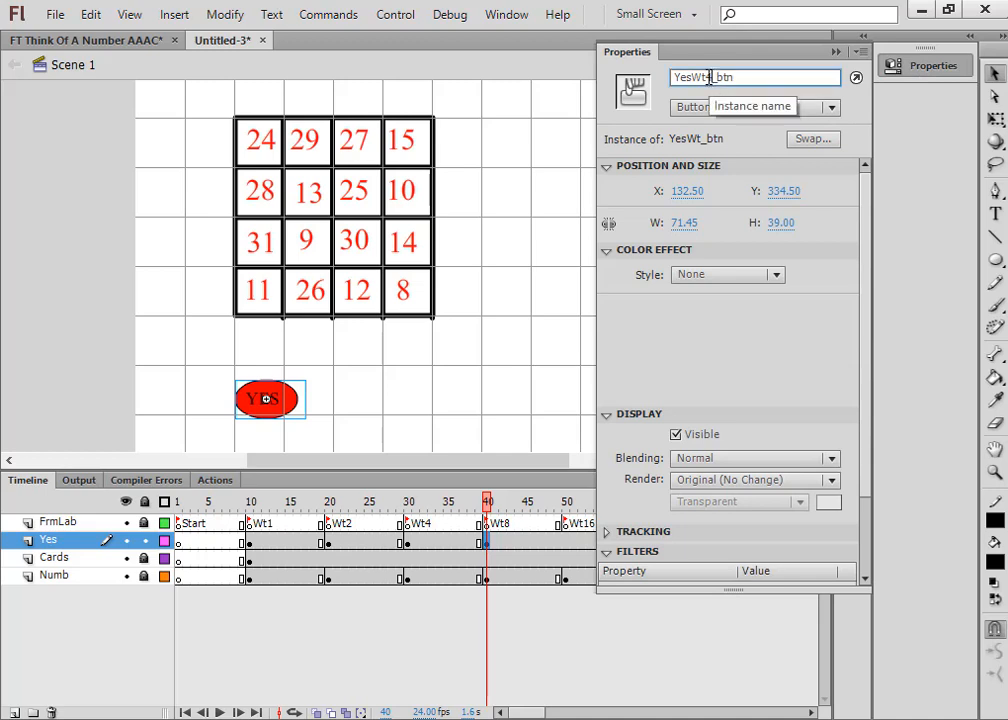
key("ctrl+z")
type("8")
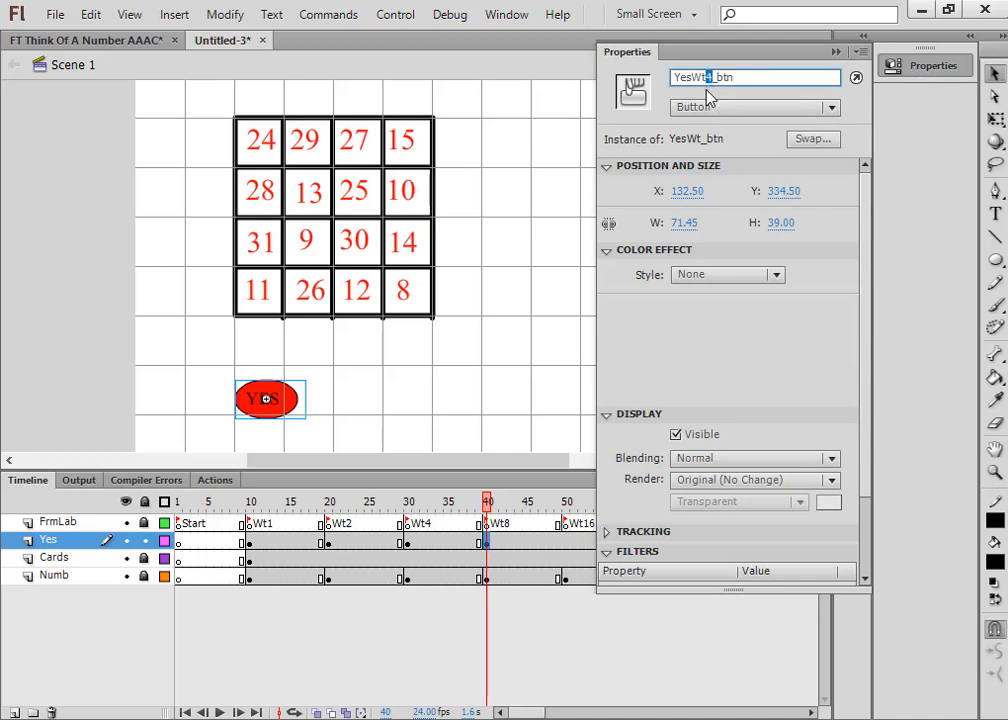
left_click(836, 52)
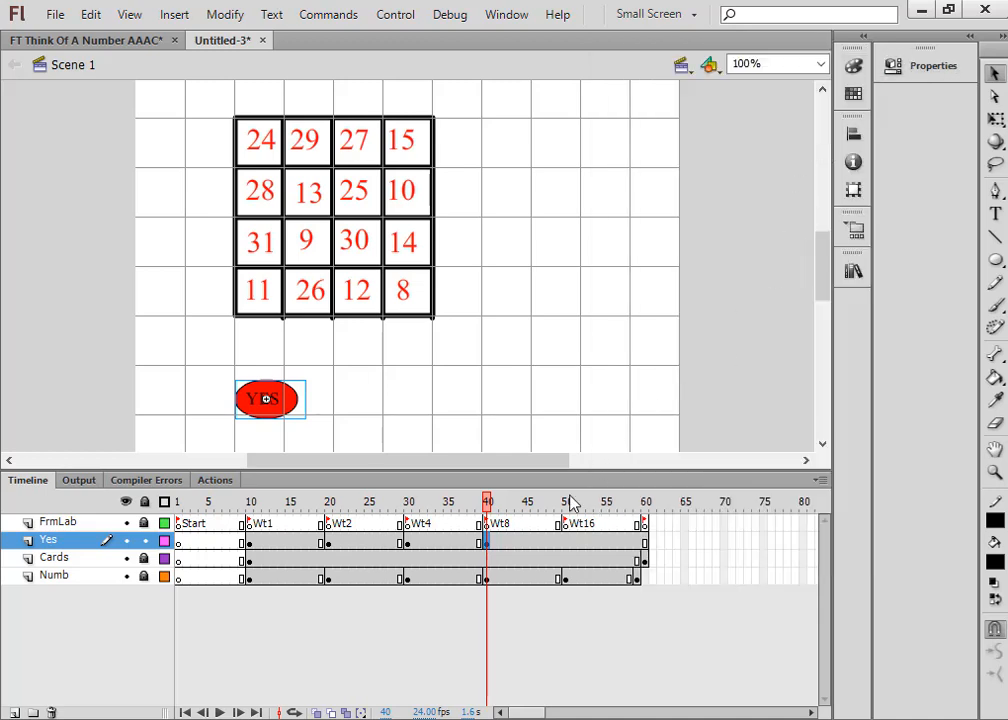
Step: Insert a keyframe at frame 50 of the Yes layer and give its YES button the instance name YesWt16_btn
left_click(566, 543)
right_click(566, 543)
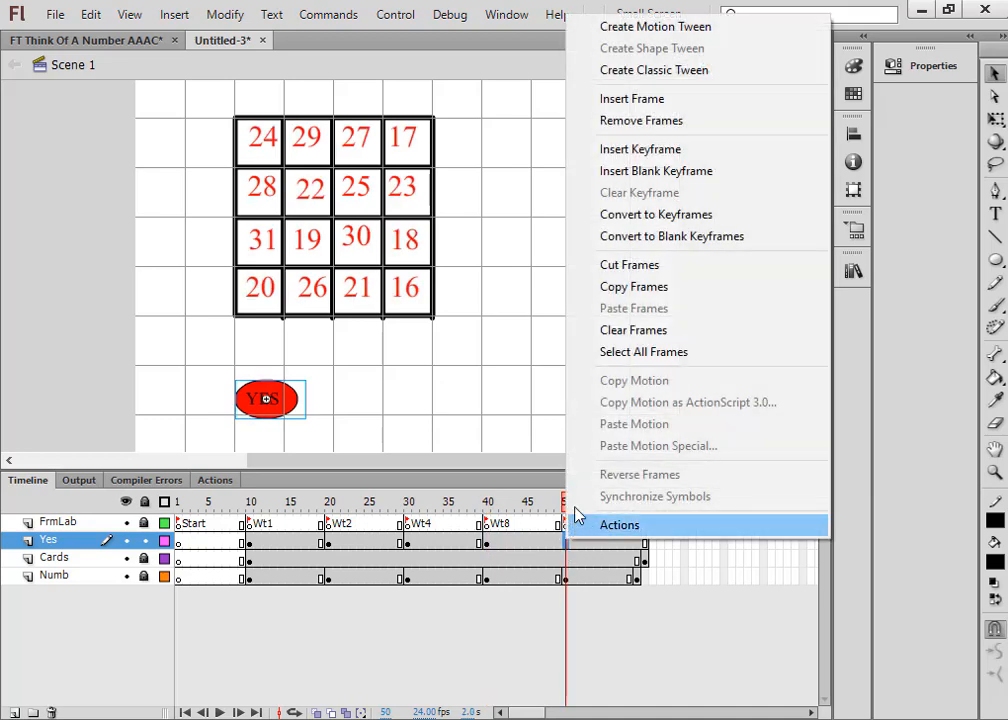
left_click(615, 152)
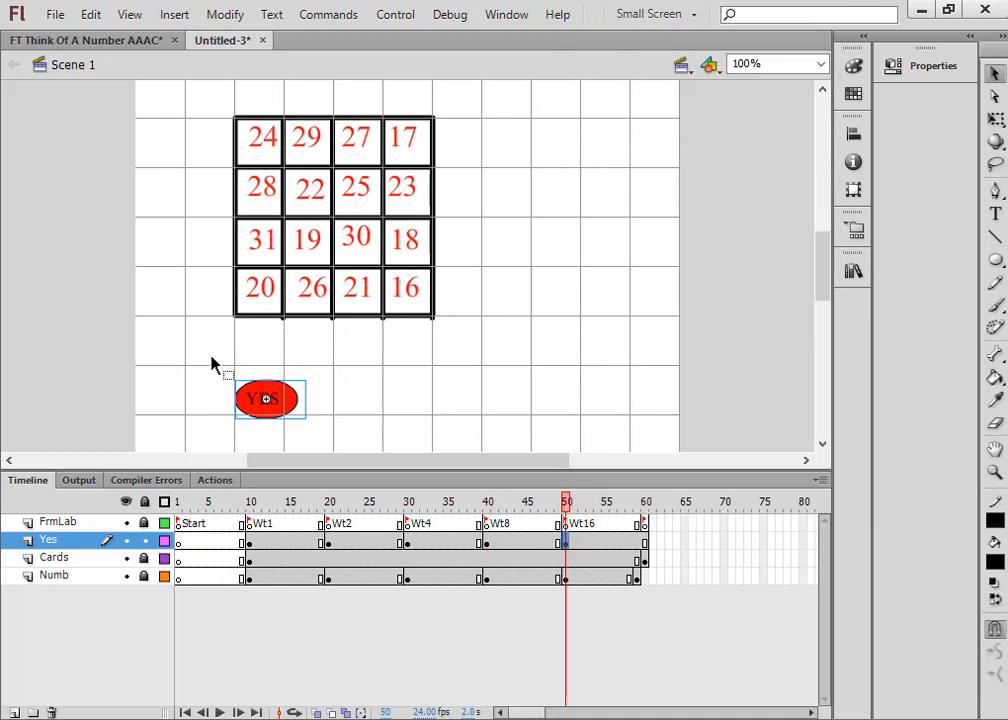
left_click_drag(211, 360, 334, 446)
left_click(930, 67)
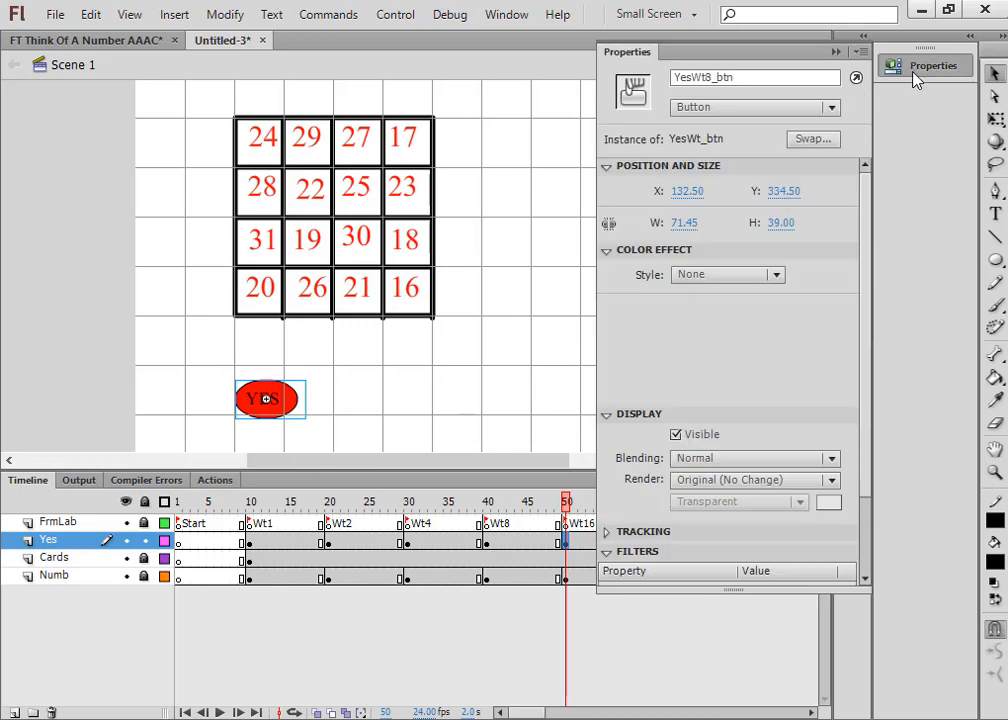
left_click(710, 78)
key("BackSpace")
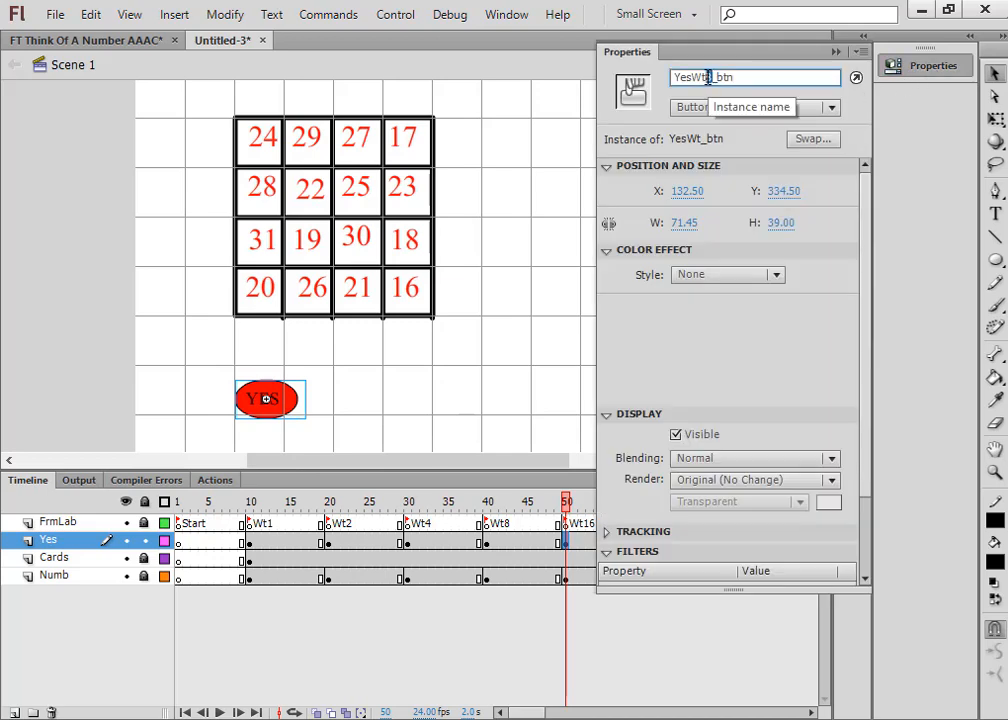
type("1")
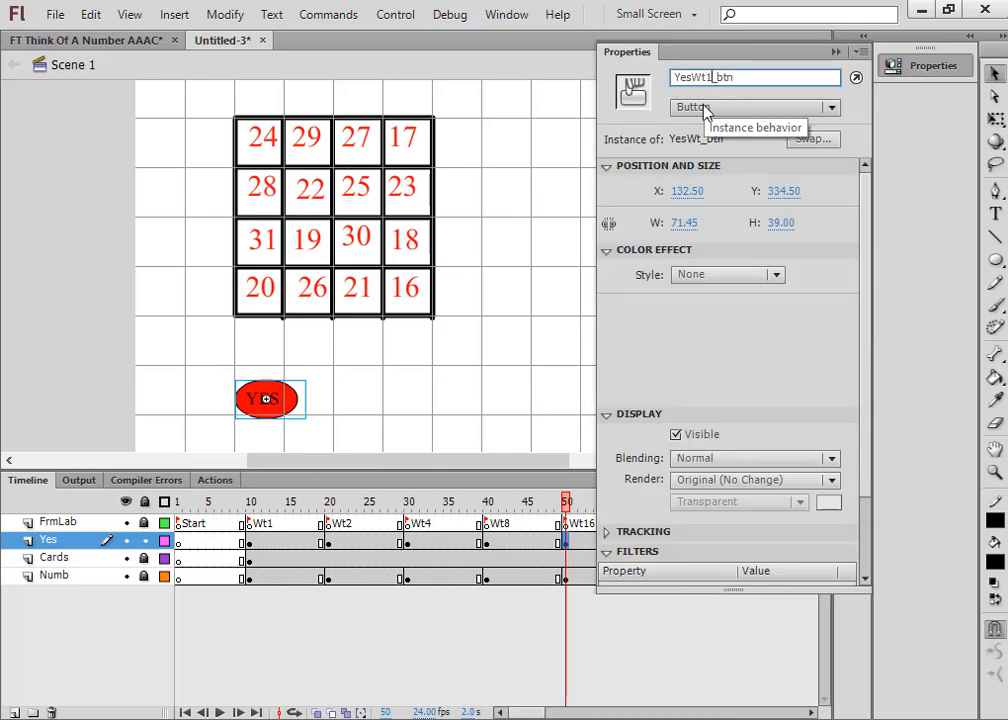
type("6")
left_click(837, 54)
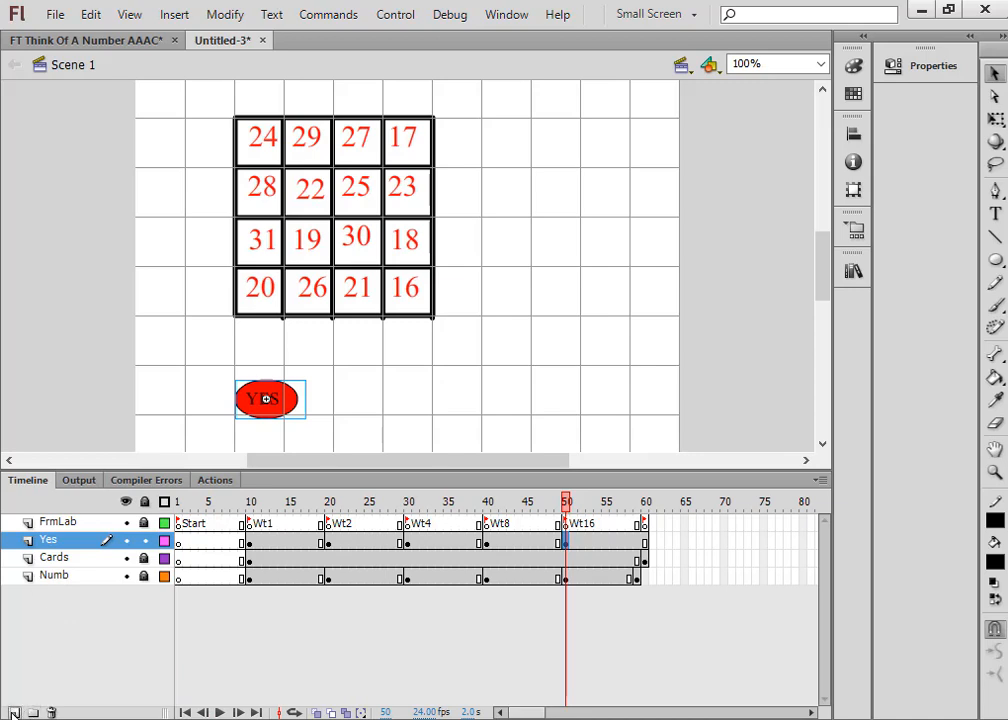
Step: Add a new layer directly above the Yes layer and name it No
left_click(14, 712)
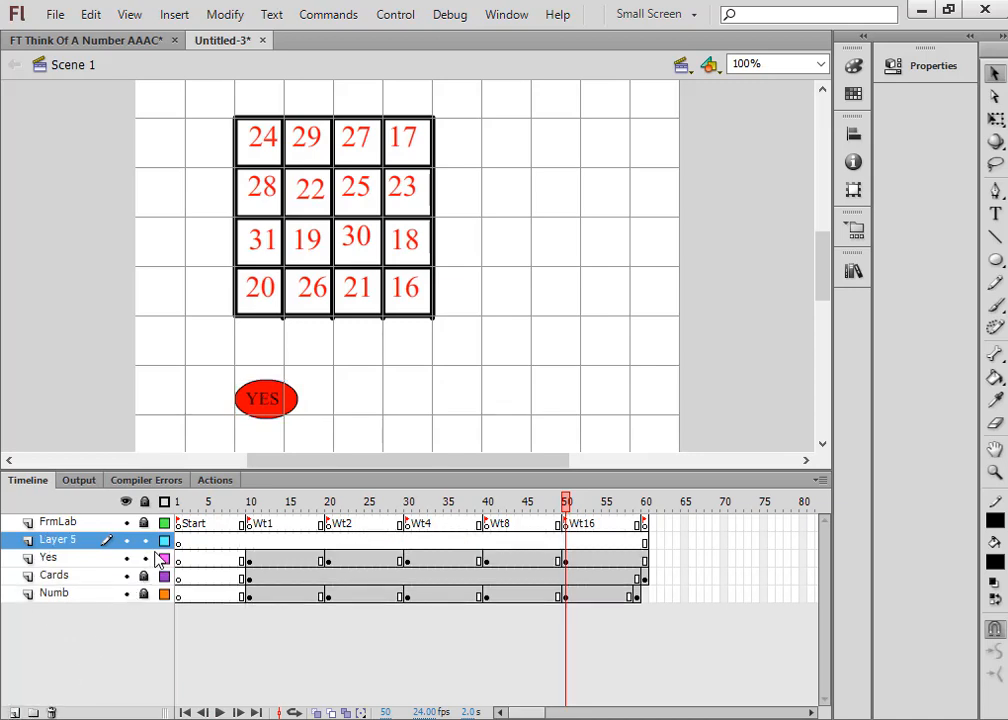
double_click(62, 540)
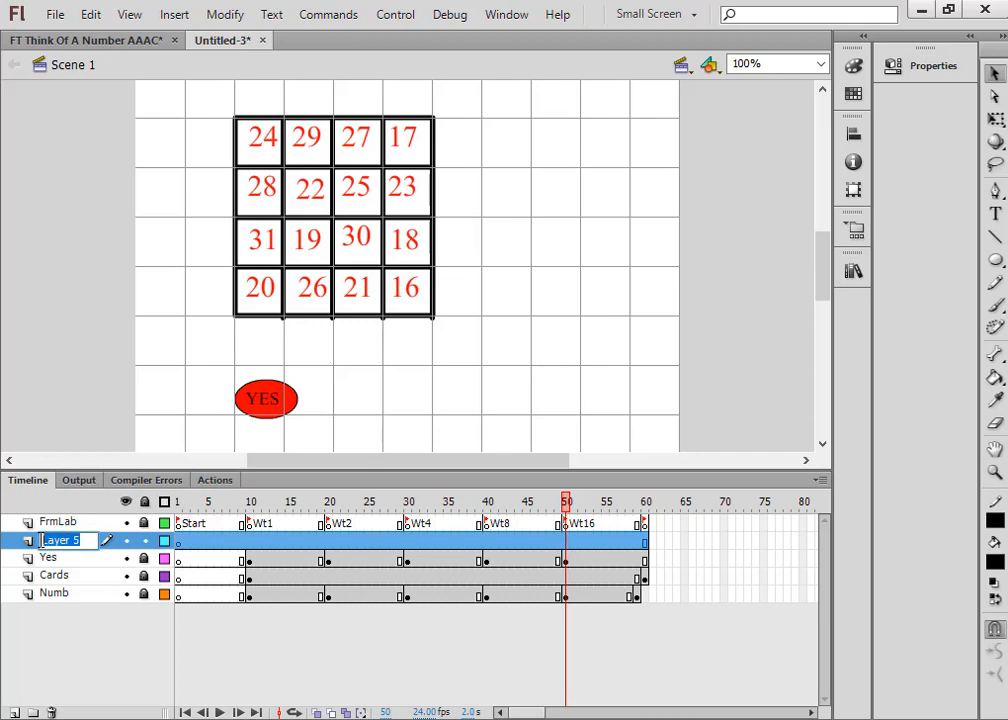
type("No")
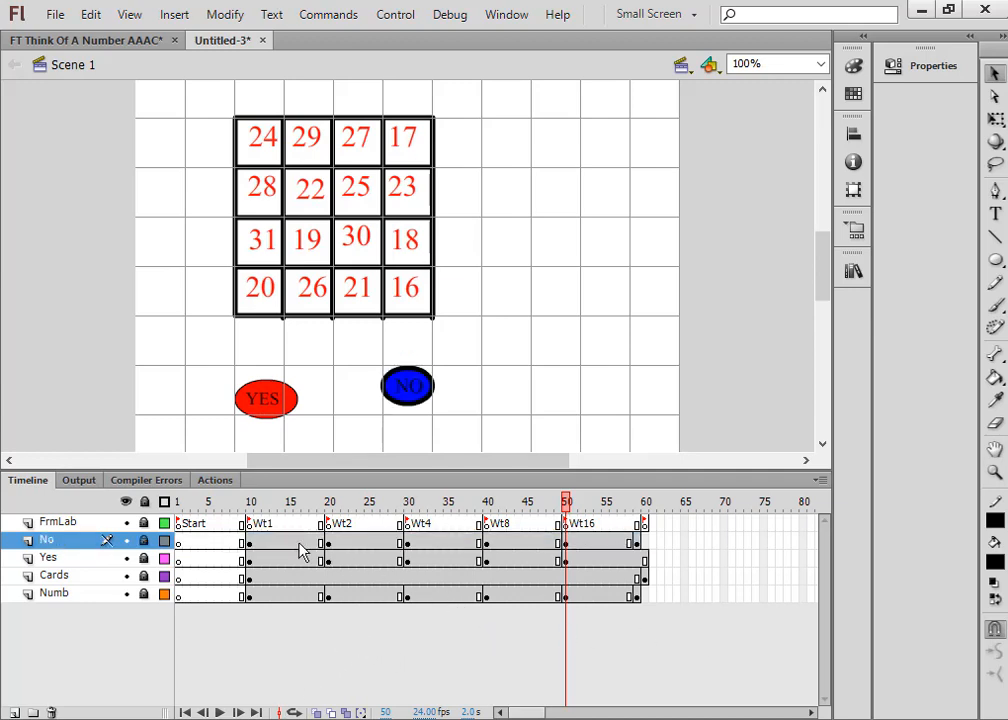
Step: Unlock the No layer and check the instance name of the NO button at the Wt1 keyframe
left_click(144, 540)
left_click(251, 542)
left_click_drag(368, 345, 470, 440)
left_click(918, 66)
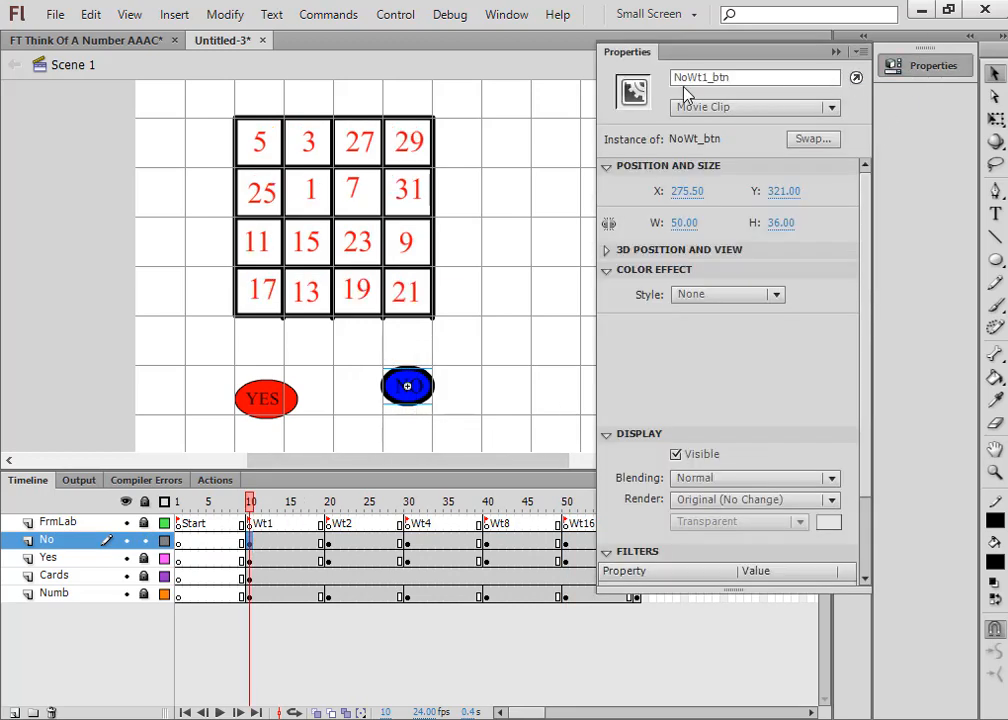
left_click(532, 380)
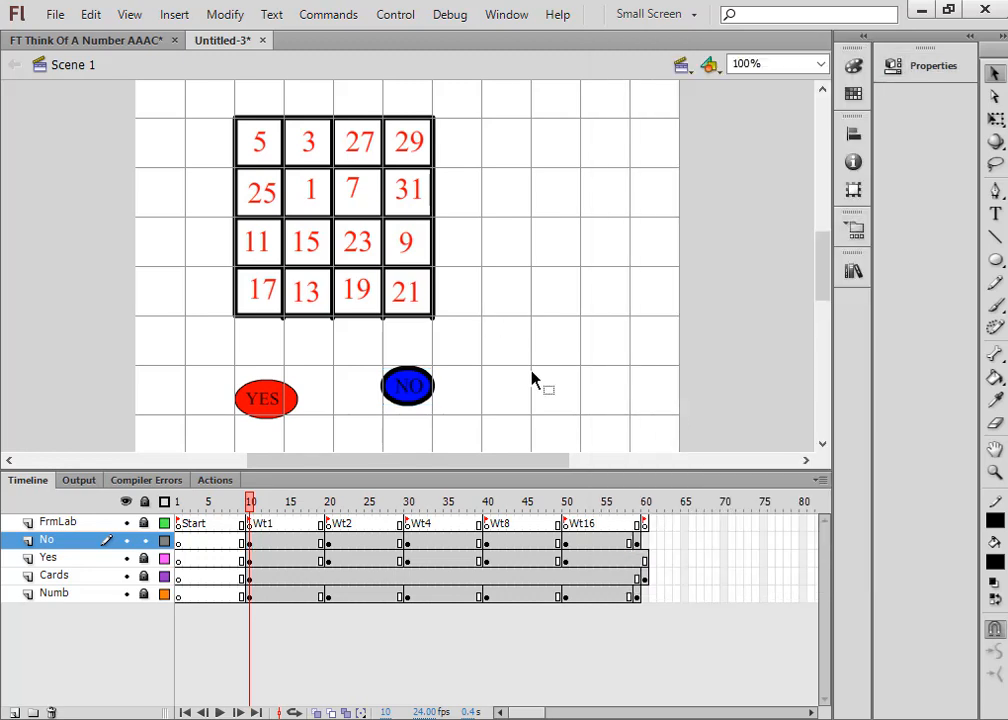
Step: Check the instance name of the NO button at the Wt16 keyframe on the No layer
left_click(566, 541)
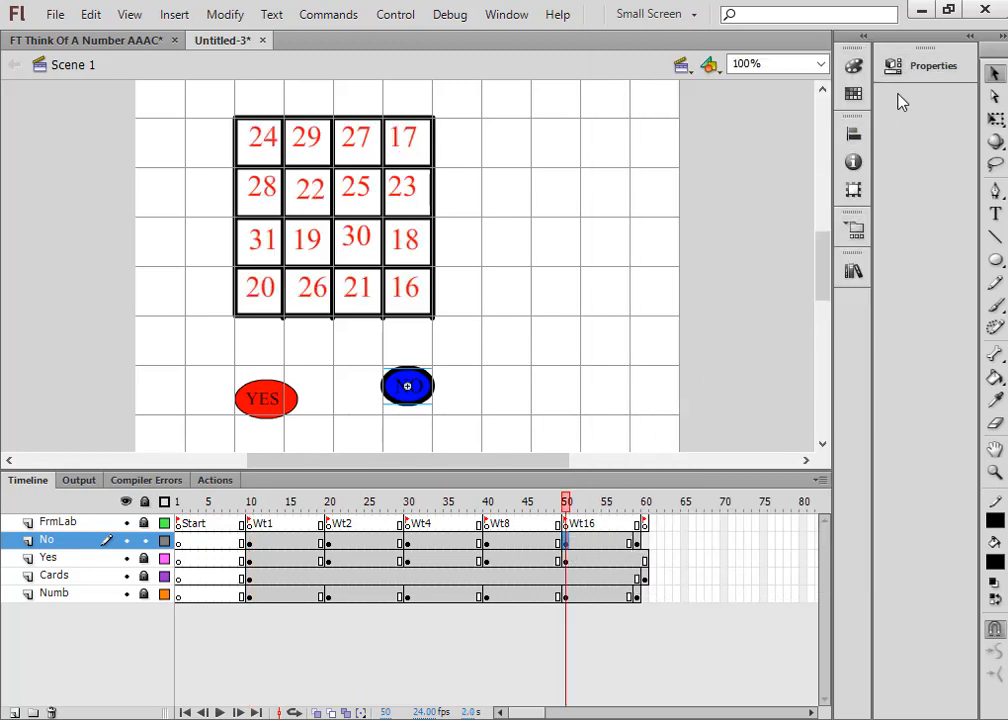
left_click(920, 70)
left_click(443, 381)
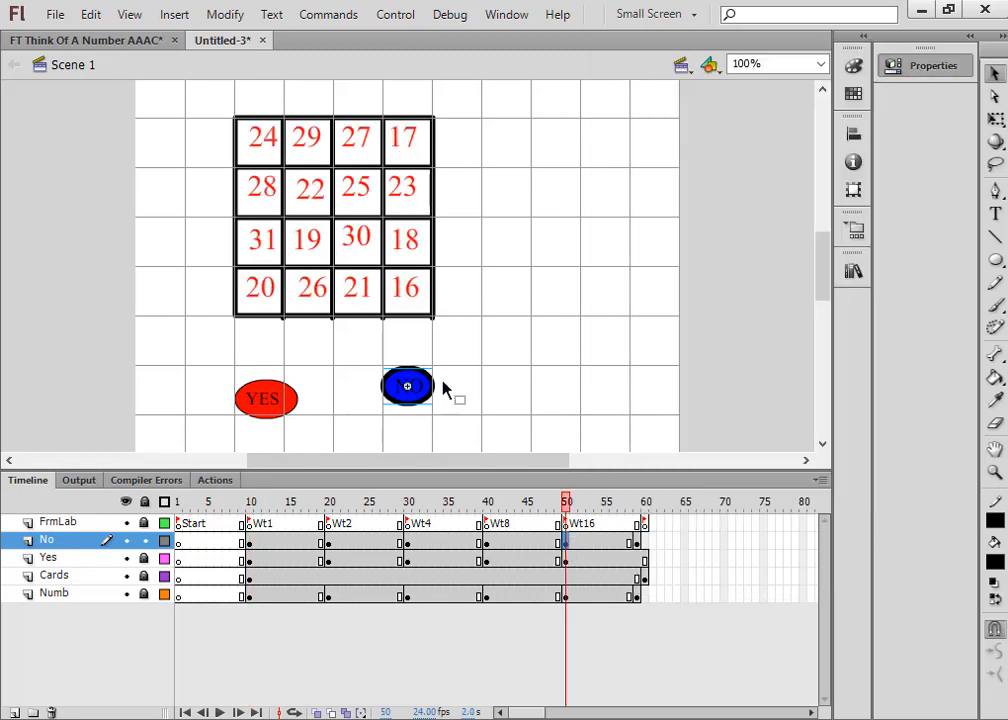
left_click_drag(366, 342, 504, 423)
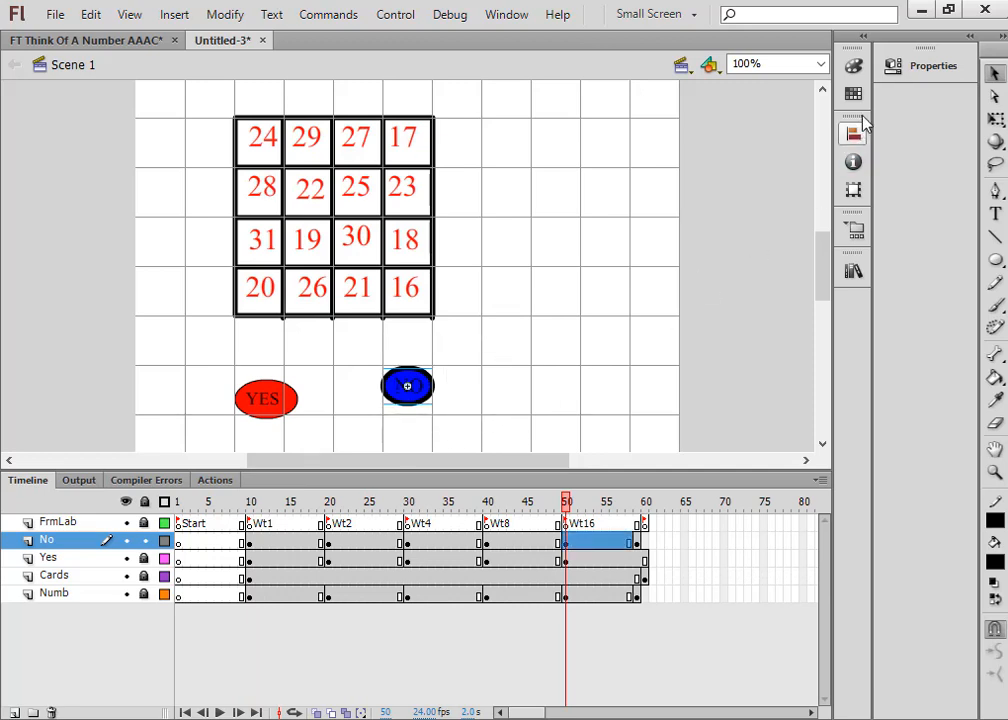
left_click(912, 68)
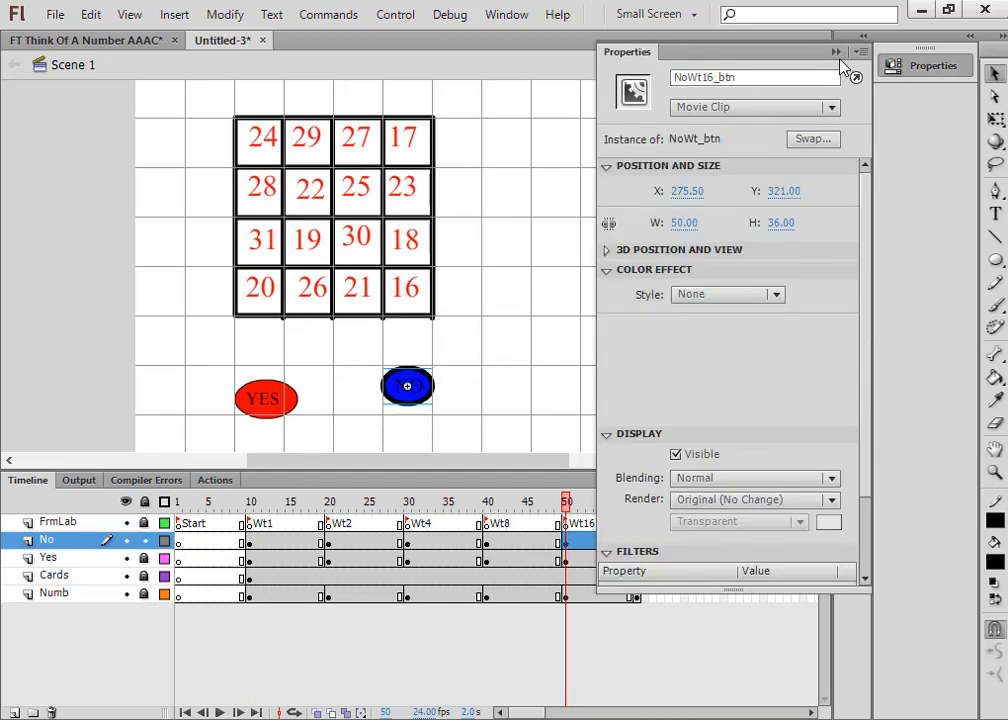
left_click(837, 55)
left_click(587, 350)
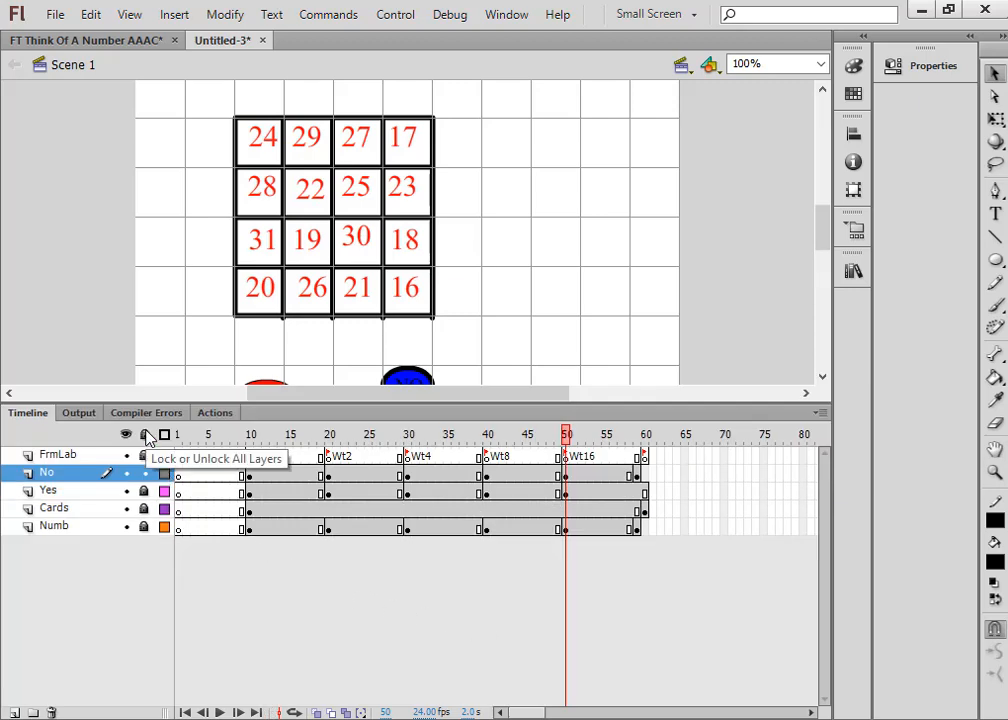
Step: Lock the No layer and add a new layer named AS above the FrmLab layer
left_click(144, 474)
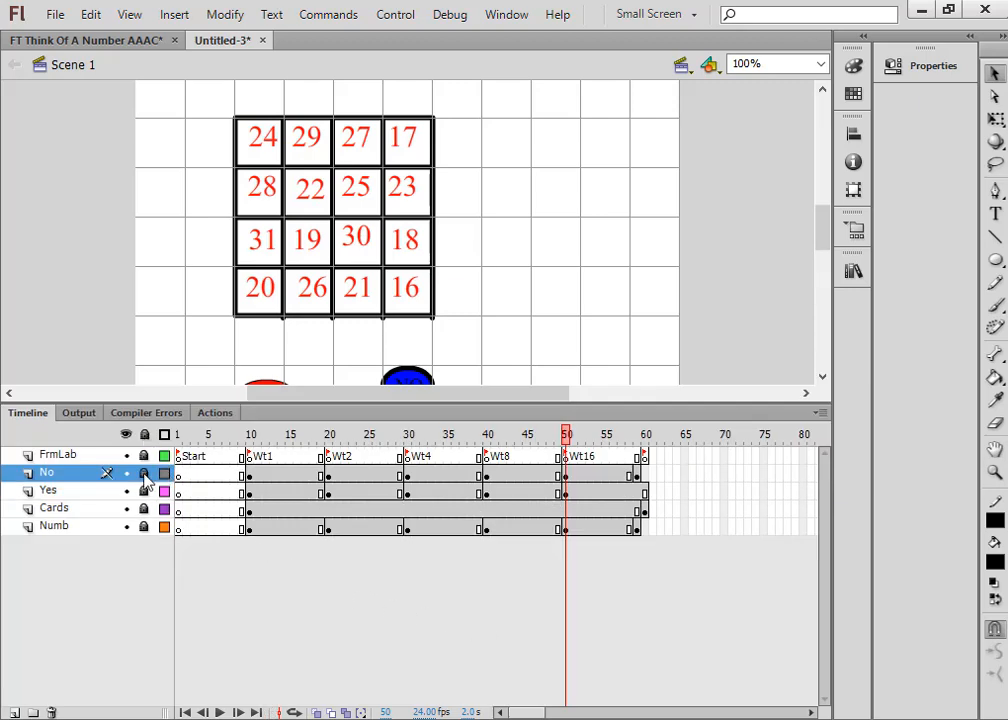
left_click(30, 457)
left_click(14, 712)
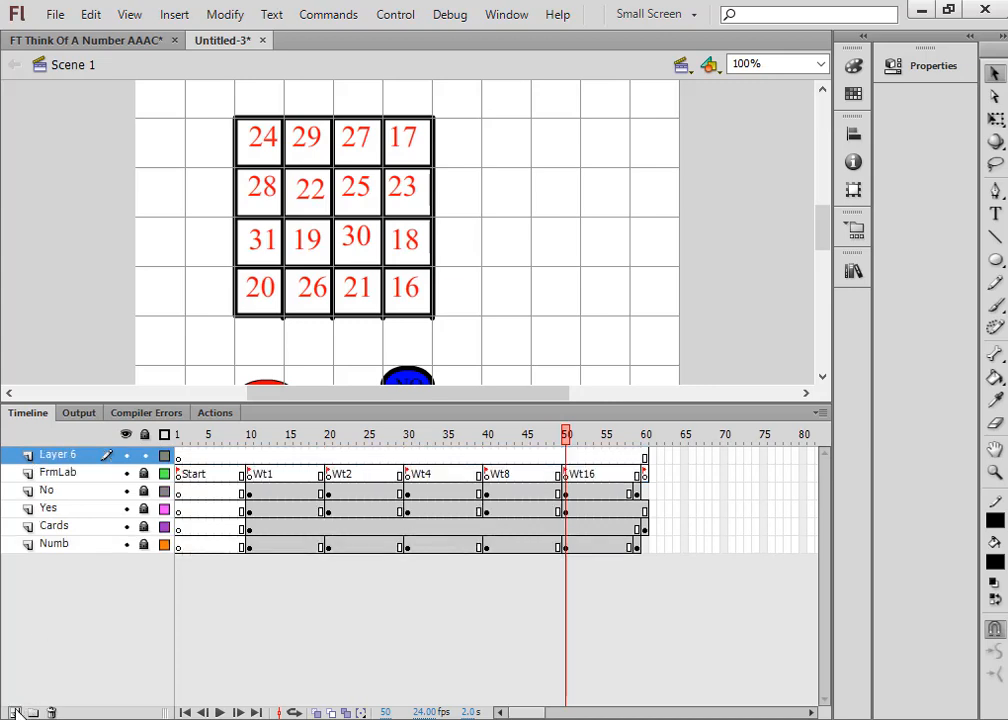
double_click(82, 456)
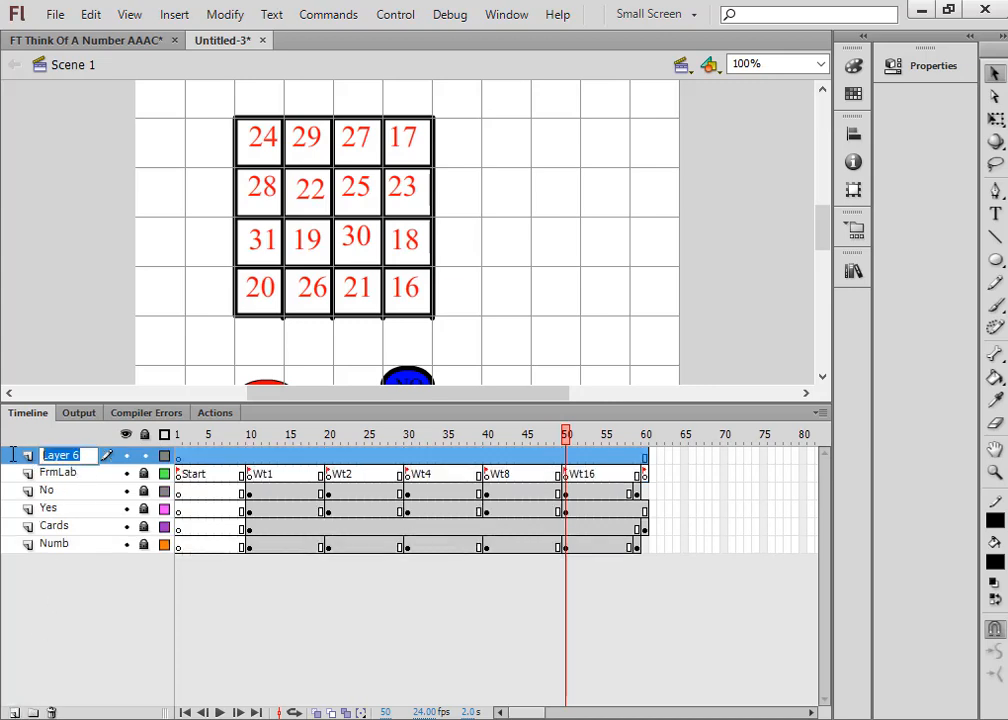
type("AS")
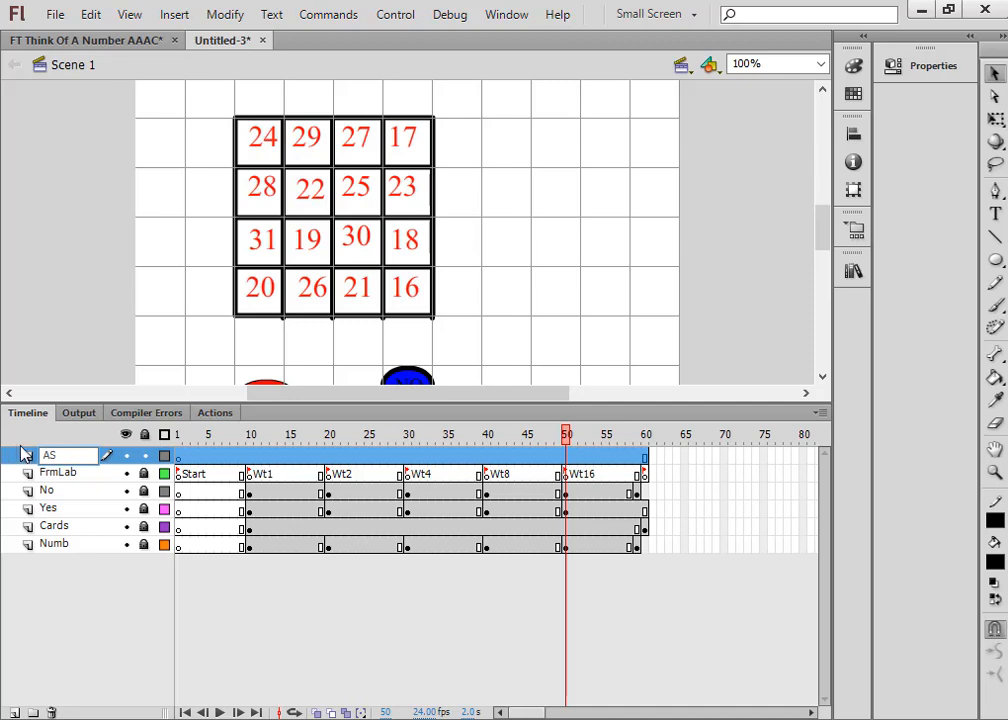
Step: Insert a keyframe at frame 10 of the AS layer, above the Wt1 label
left_click(249, 458)
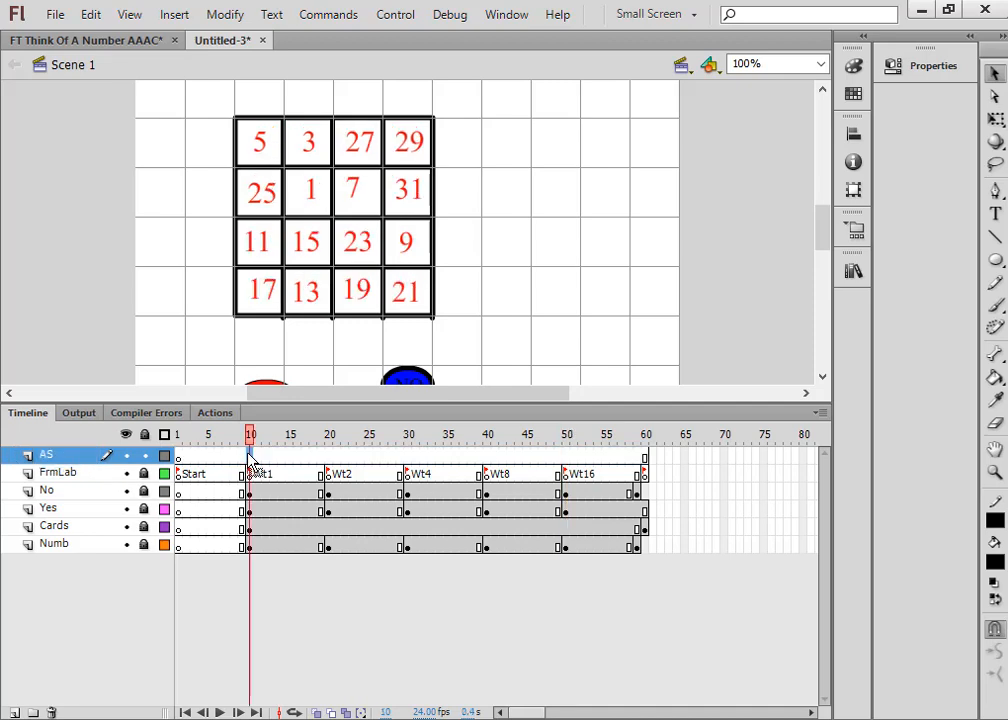
right_click(249, 458)
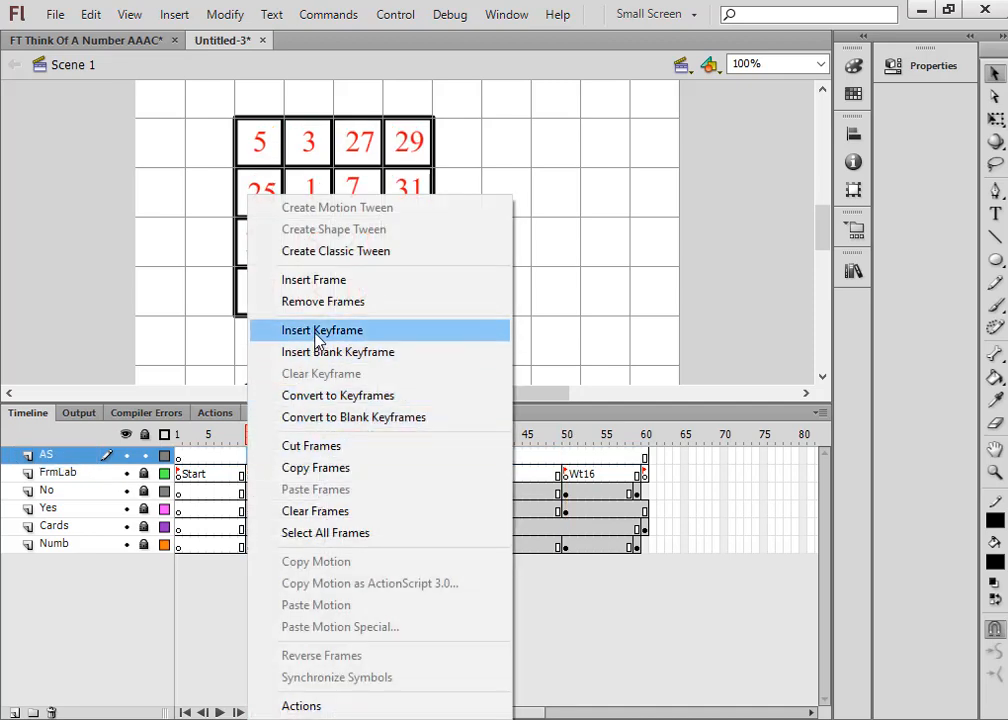
left_click(316, 333)
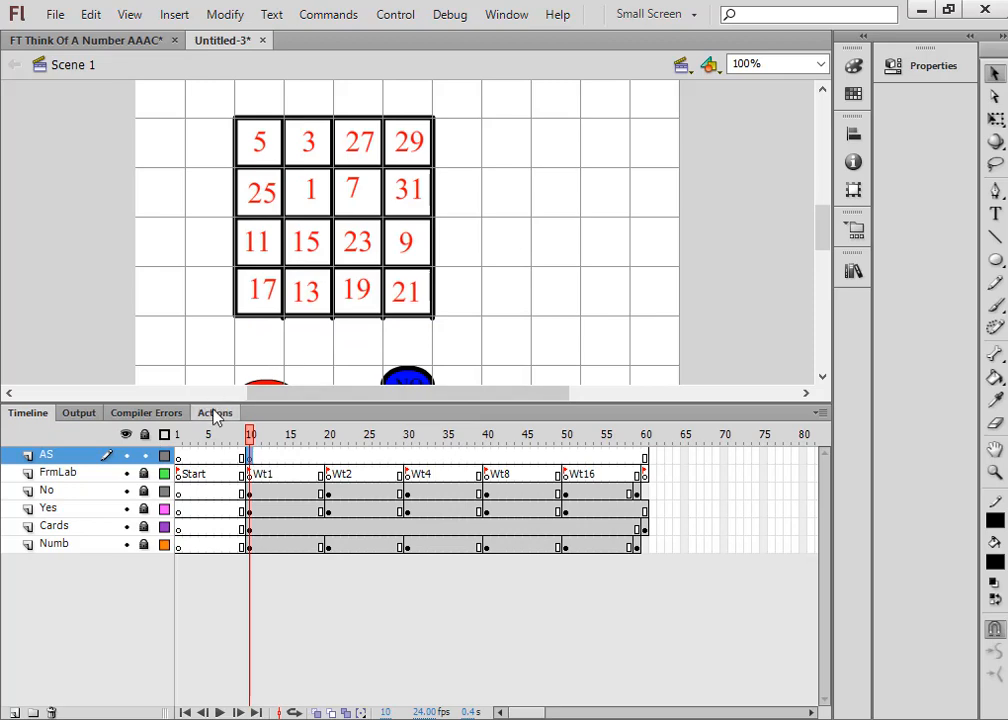
Step: Paste the frame 10 script with stop() and a NoWt1_btn click listener whose NoWt1 function runs gotoAndStop("Wt2") and trace("NO")
left_click(214, 416)
right_click(209, 461)
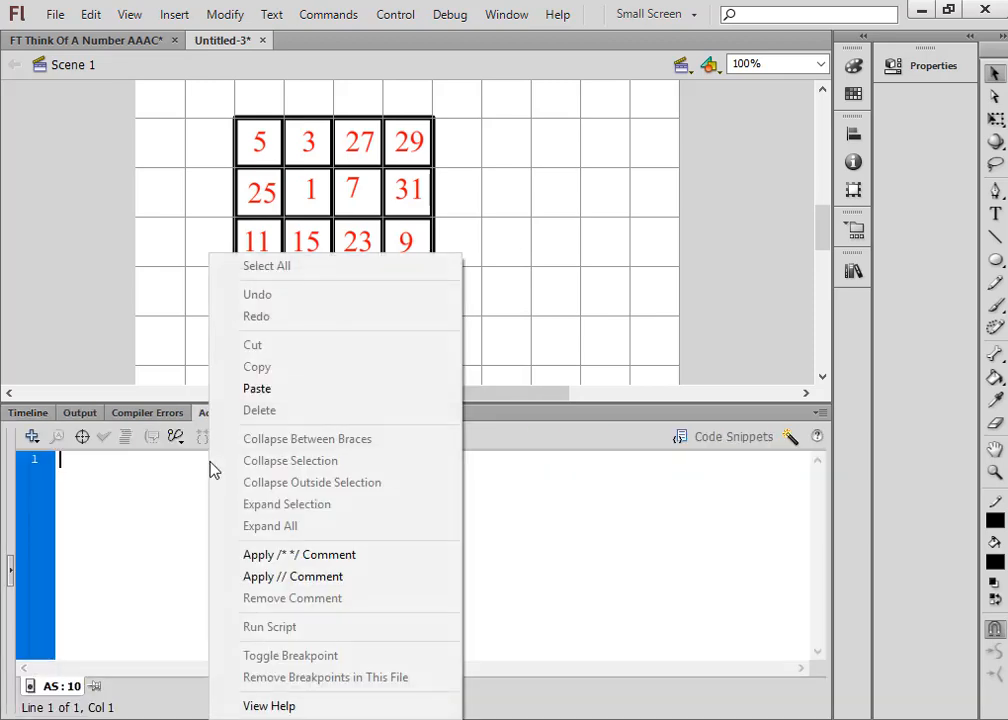
left_click(262, 389)
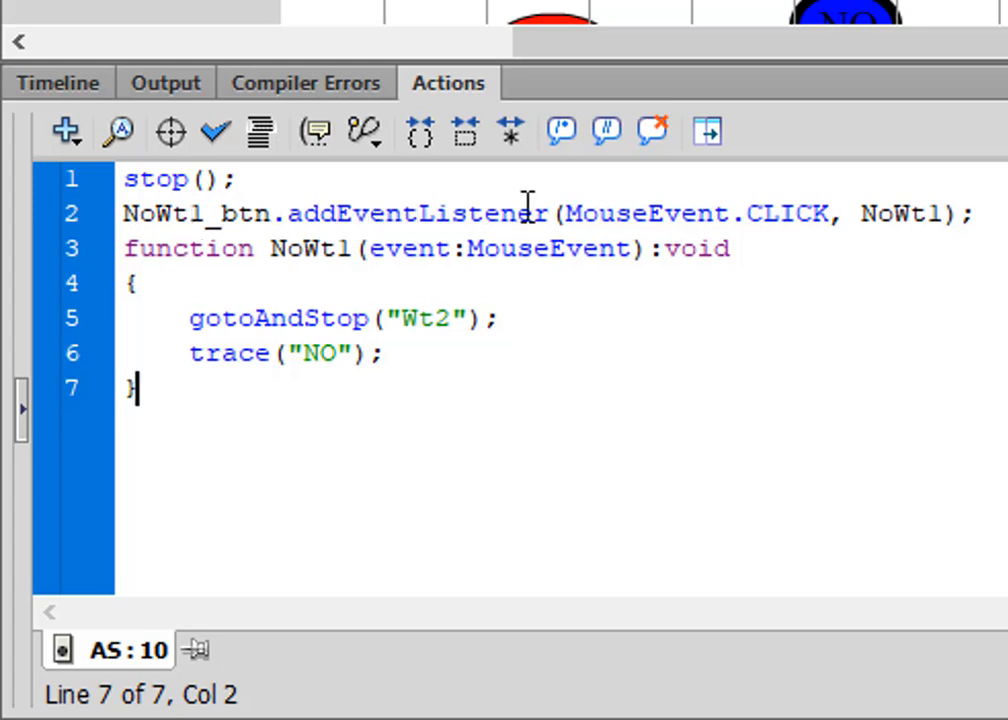
Step: Review the NoWt1_btn click listener, its function braces and the gotoAndStop call in the frame 10 script
left_click_drag(551, 212, 287, 213)
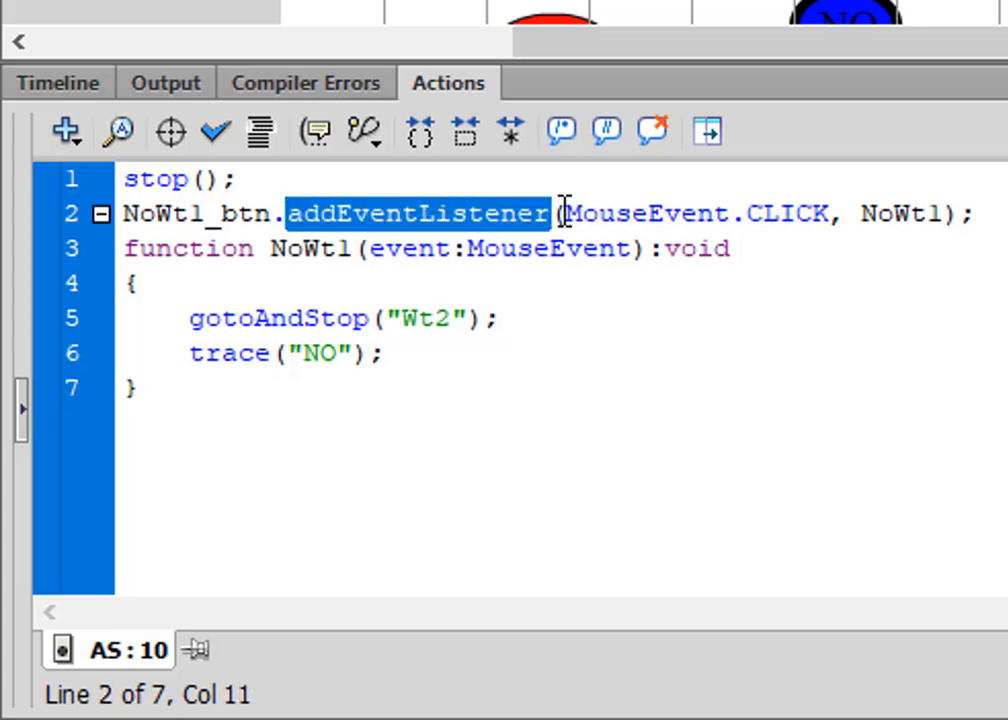
left_click_drag(564, 212, 727, 205)
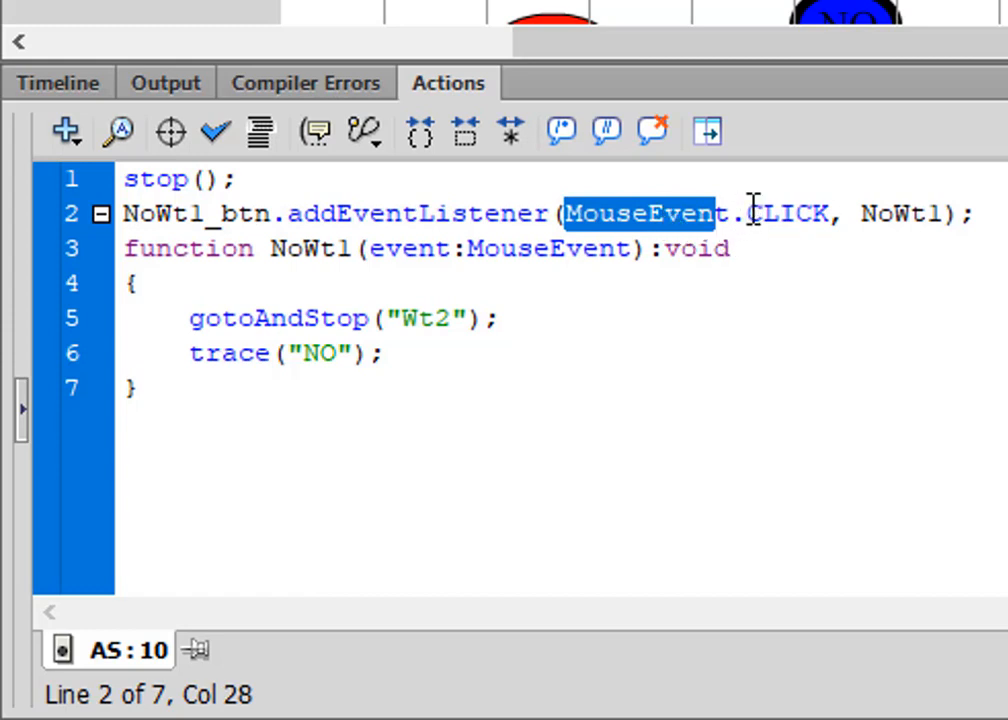
left_click(838, 215)
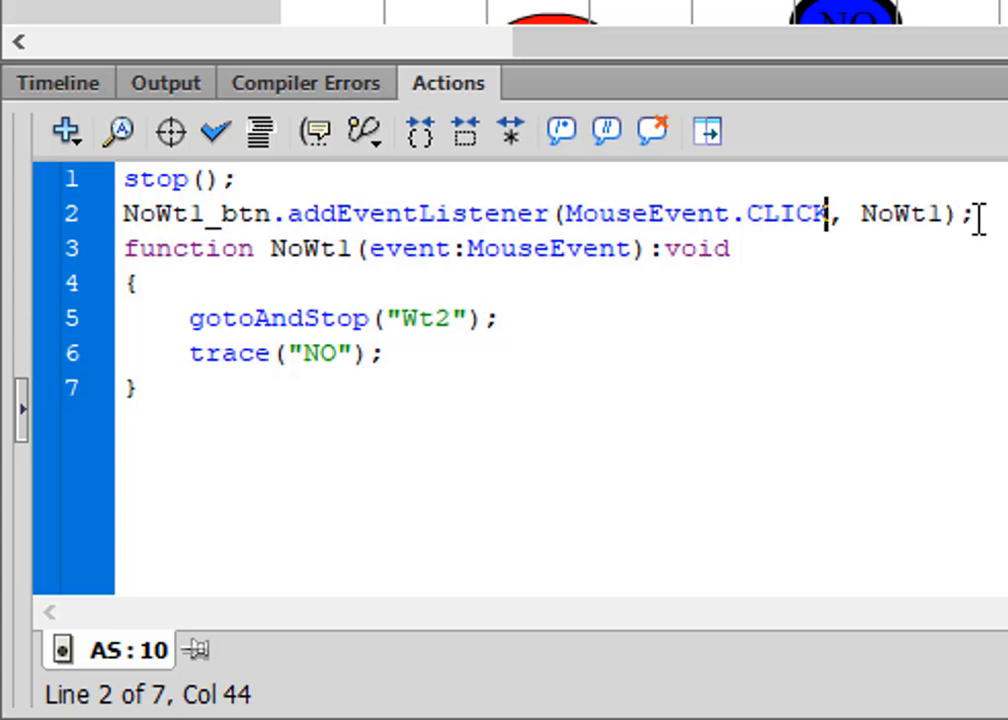
left_click(262, 248)
left_click(132, 249, "shift")
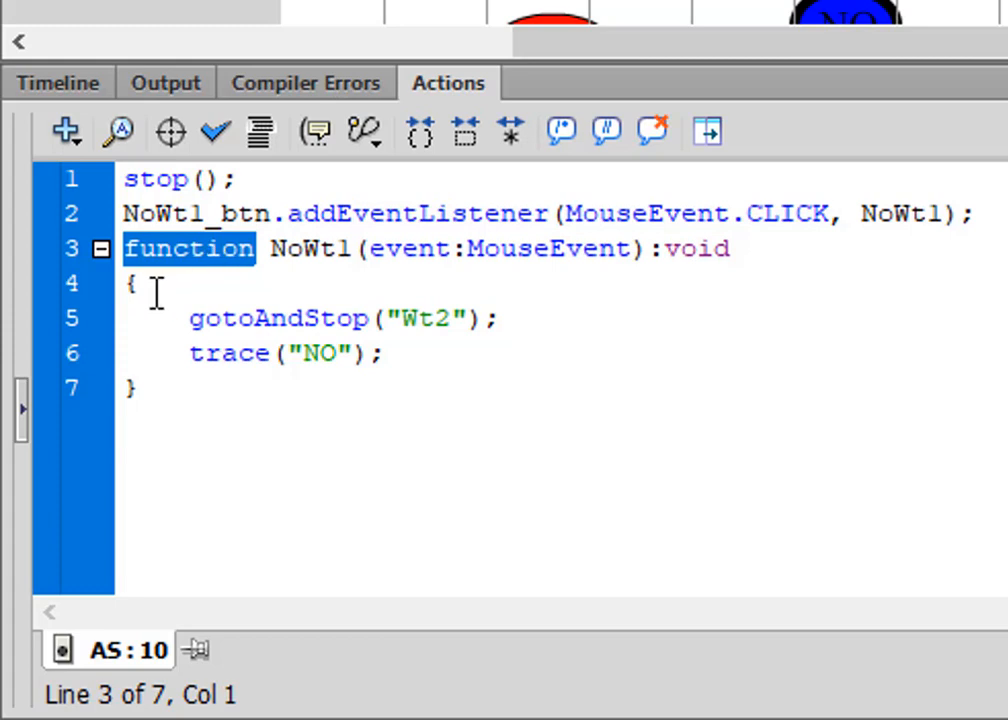
left_click_drag(150, 287, 120, 288)
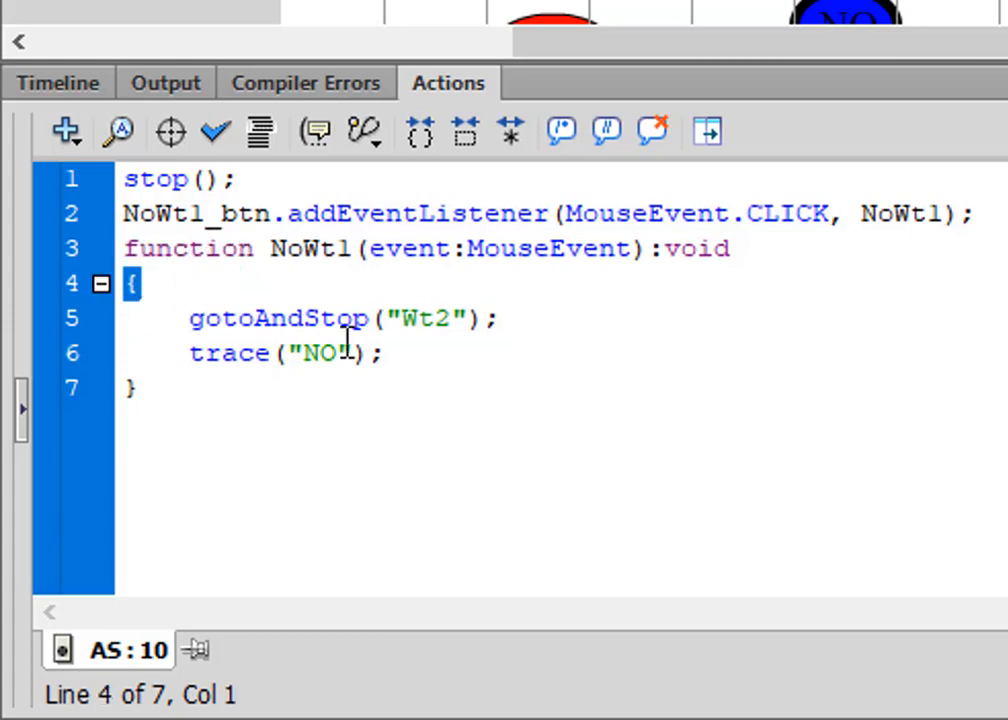
left_click_drag(158, 389, 122, 389)
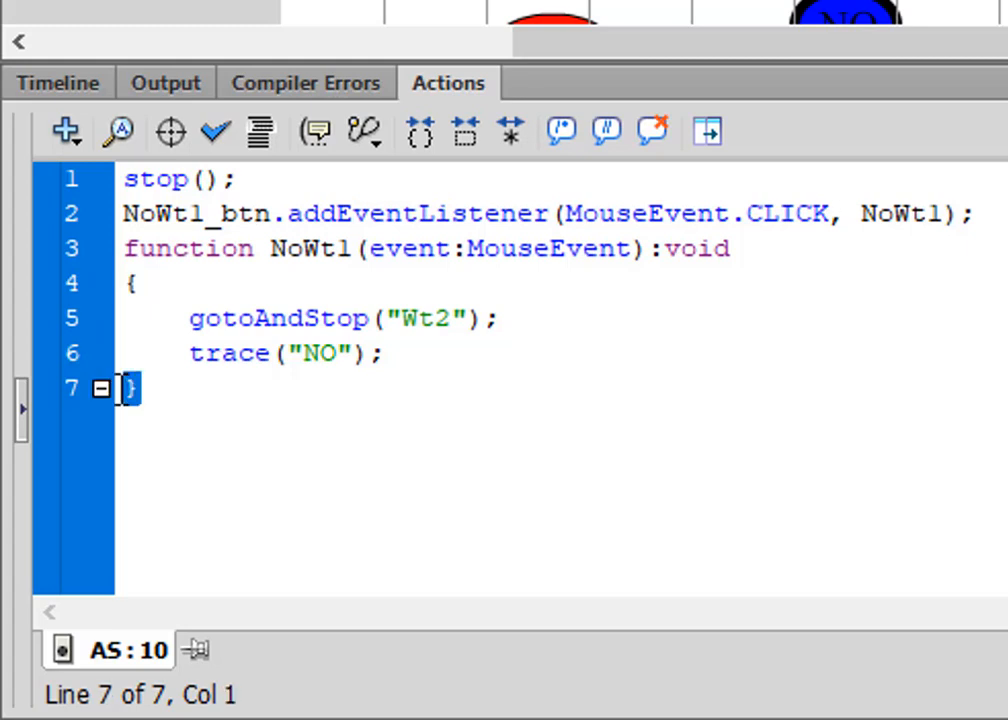
left_click(214, 431)
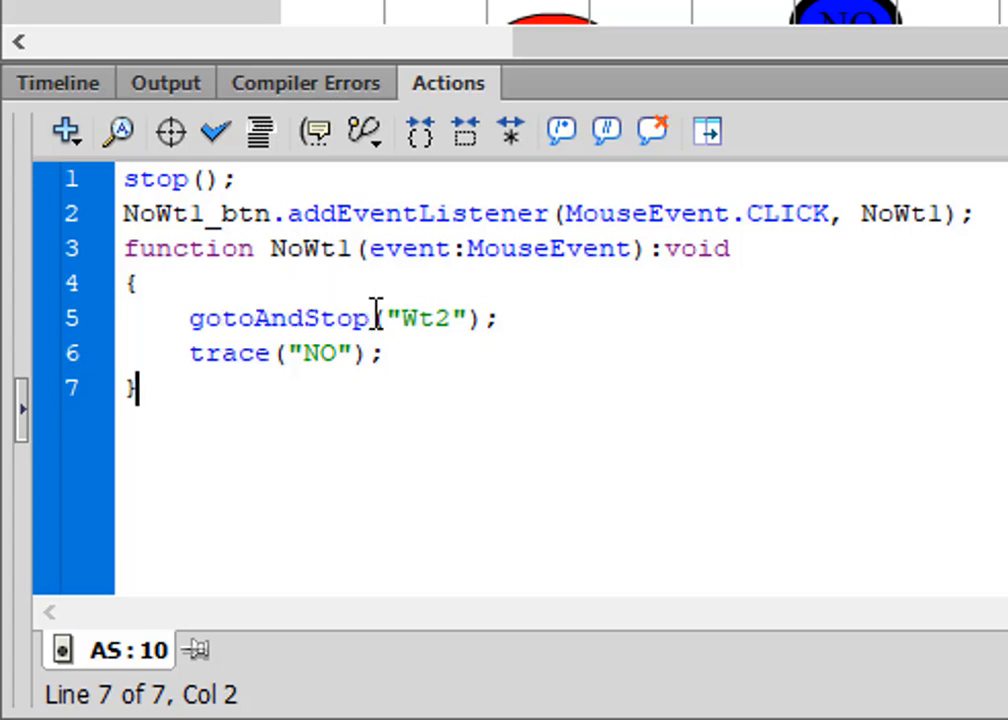
left_click_drag(372, 316, 195, 325)
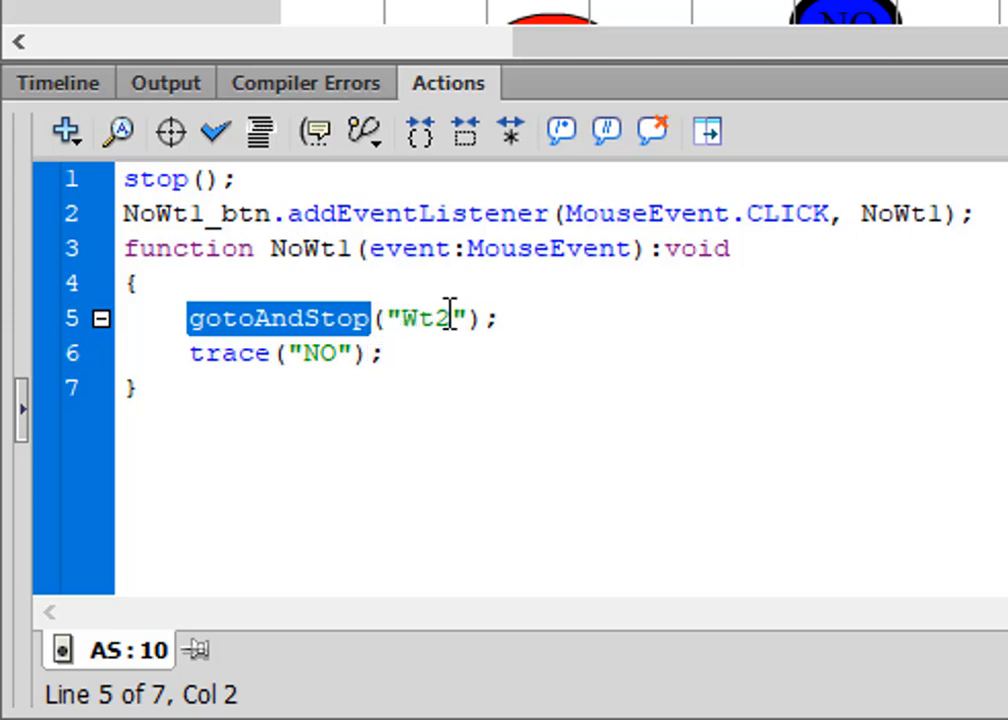
left_click(506, 315)
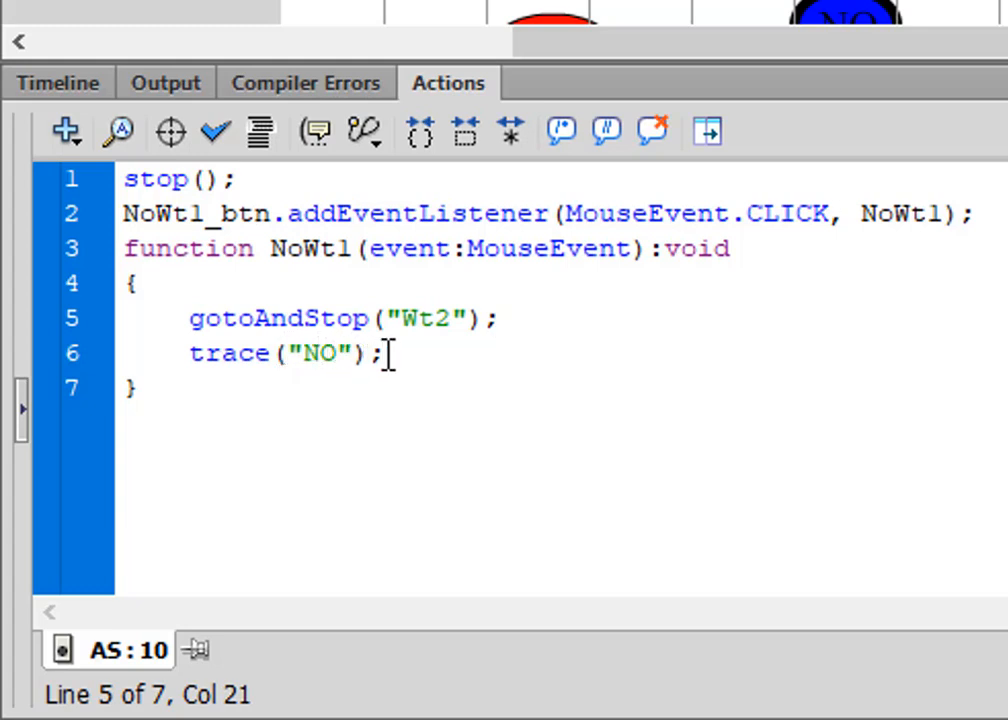
Step: Duplicate the NoWt1_btn listener and its function below the existing code, starting at line 10 of the frame 10 script
left_click(214, 414)
left_click(100, 213, "shift")
right_click(172, 215)
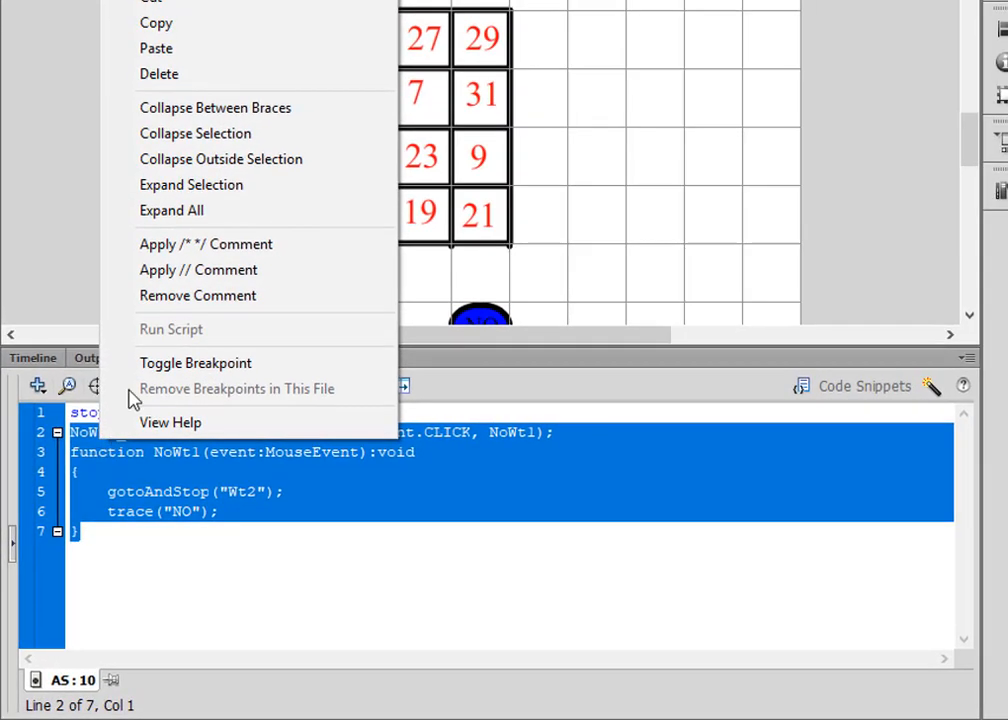
left_click(189, 25)
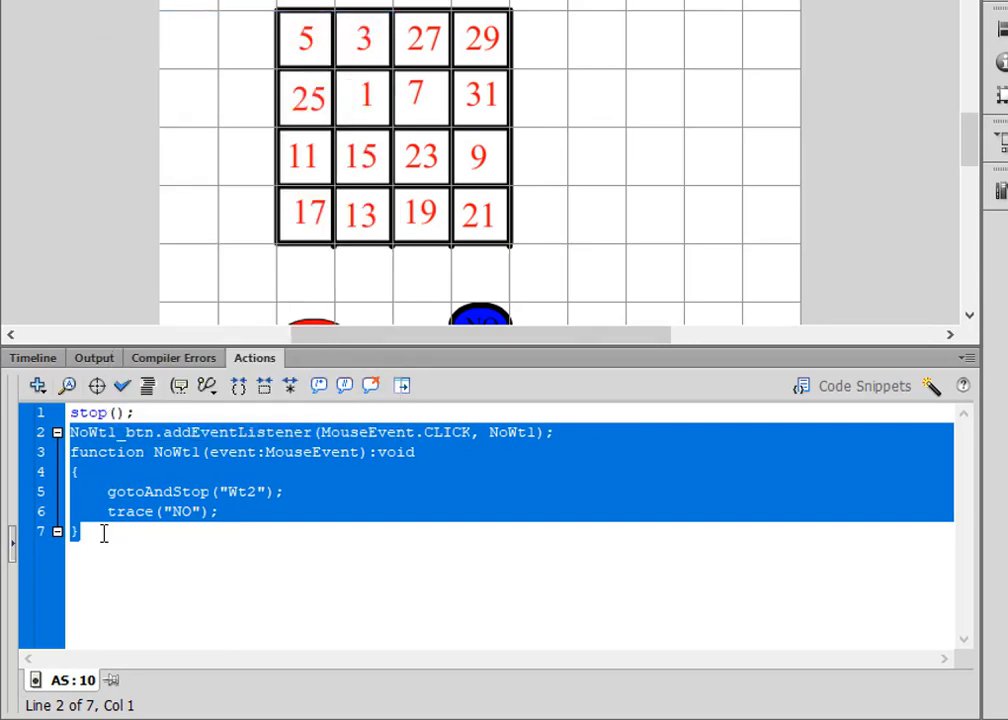
left_click(103, 533)
key("Return")
key("Return")
key("Return")
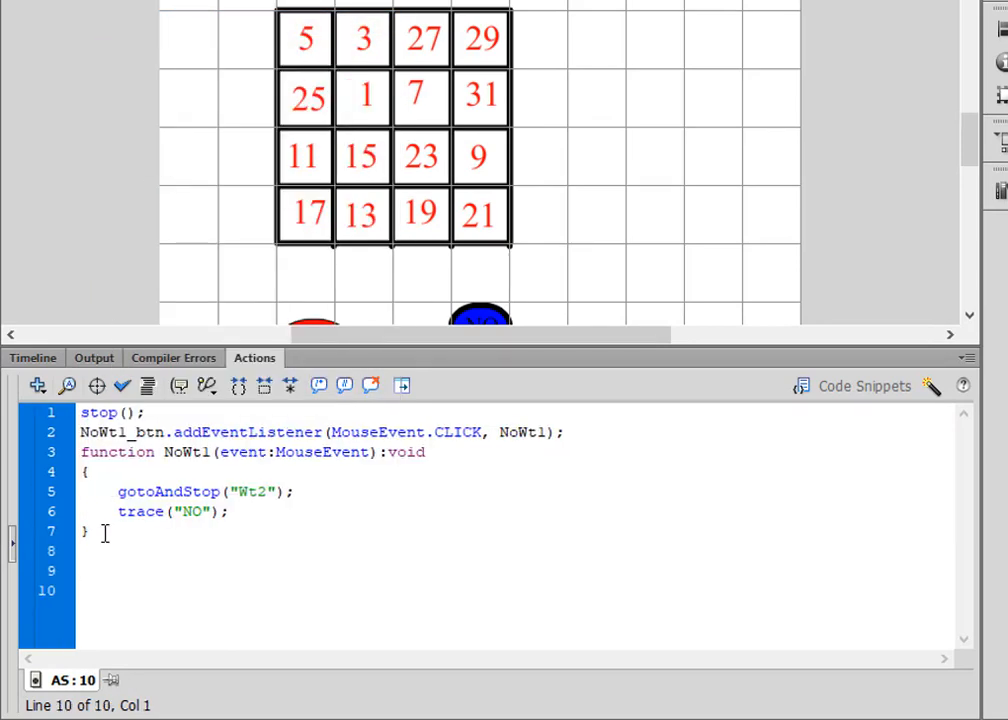
right_click(104, 598)
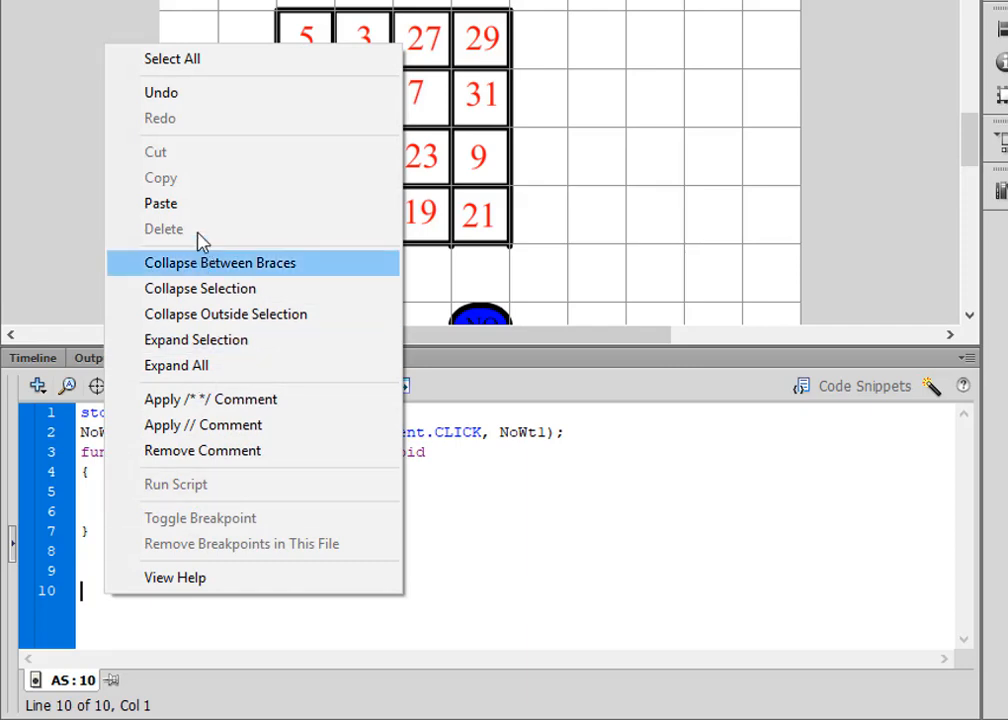
left_click(196, 216)
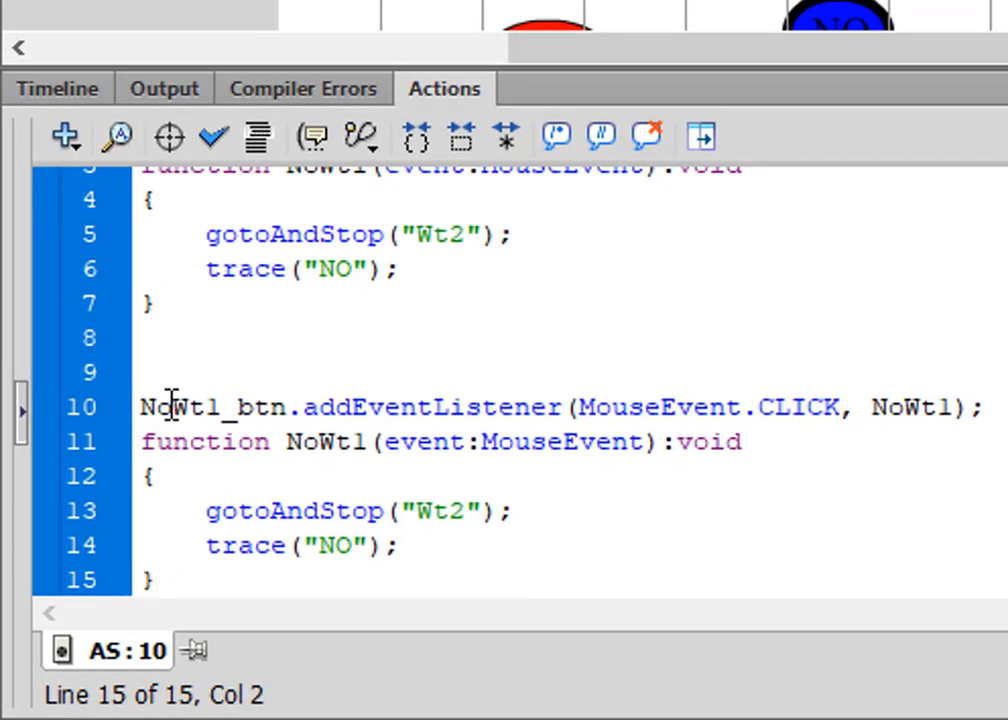
Step: Adapt the duplicated code to the YES button: use YesWt1_btn, name the handler and function YesWt1, and trace "Yes"
left_click_drag(143, 457, 119, 458)
type("Yes")
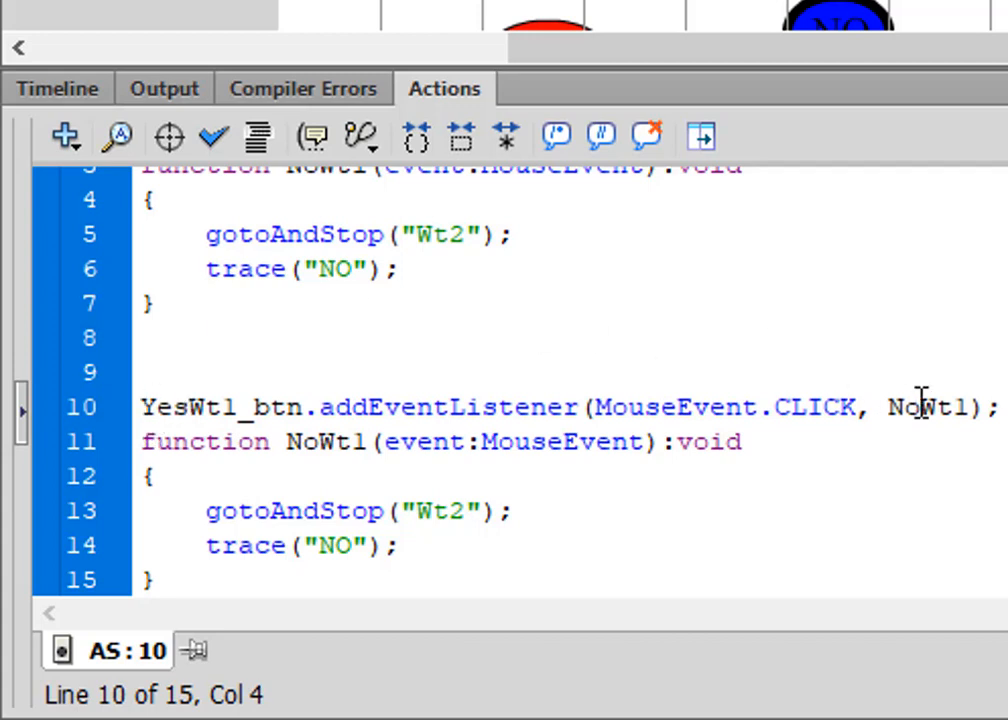
left_click_drag(921, 407, 876, 408)
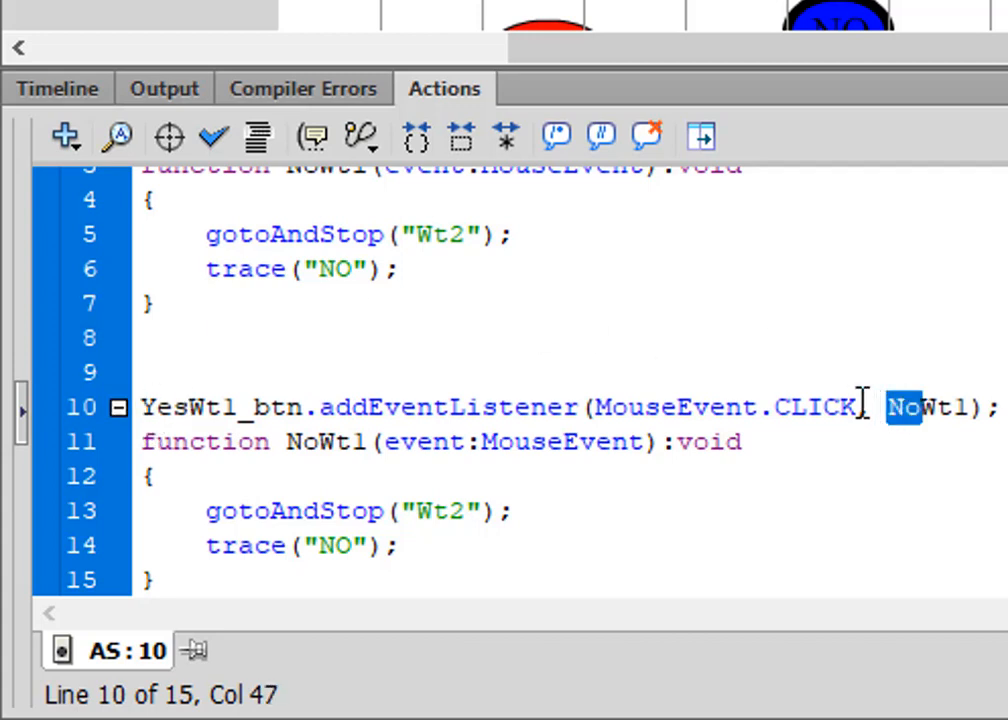
type("Yes")
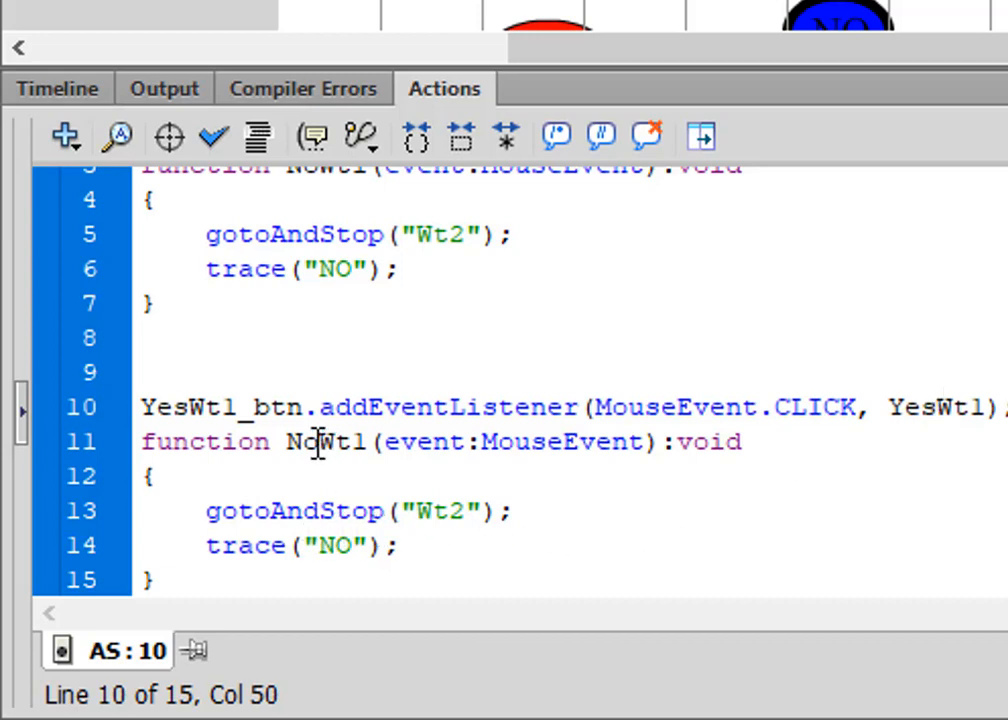
left_click_drag(318, 446, 289, 446)
type("Yes")
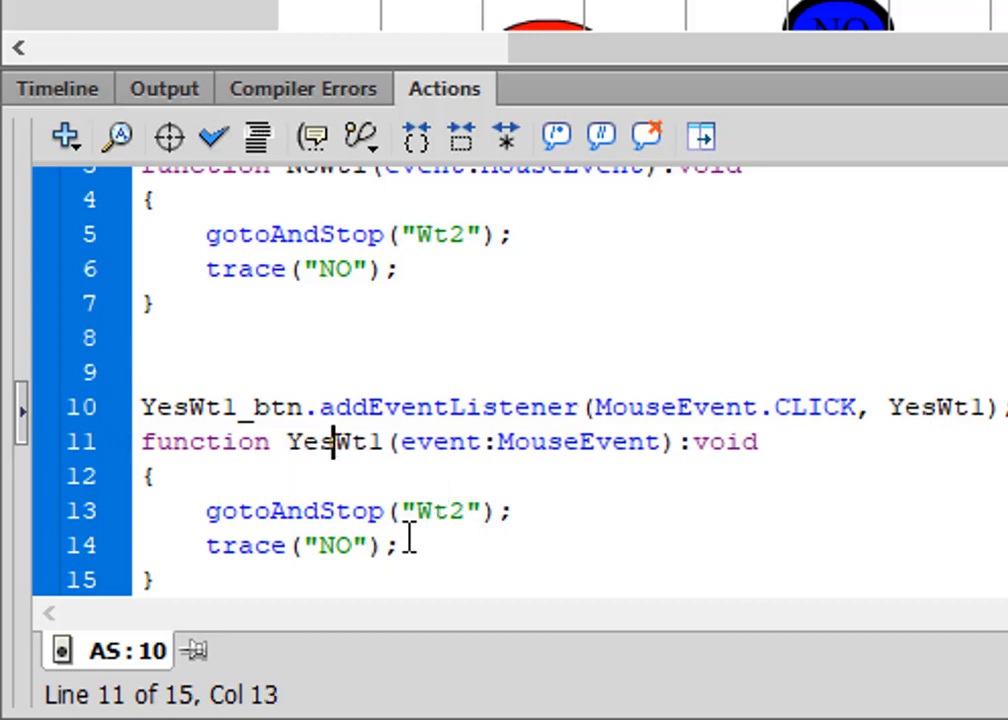
double_click(333, 545)
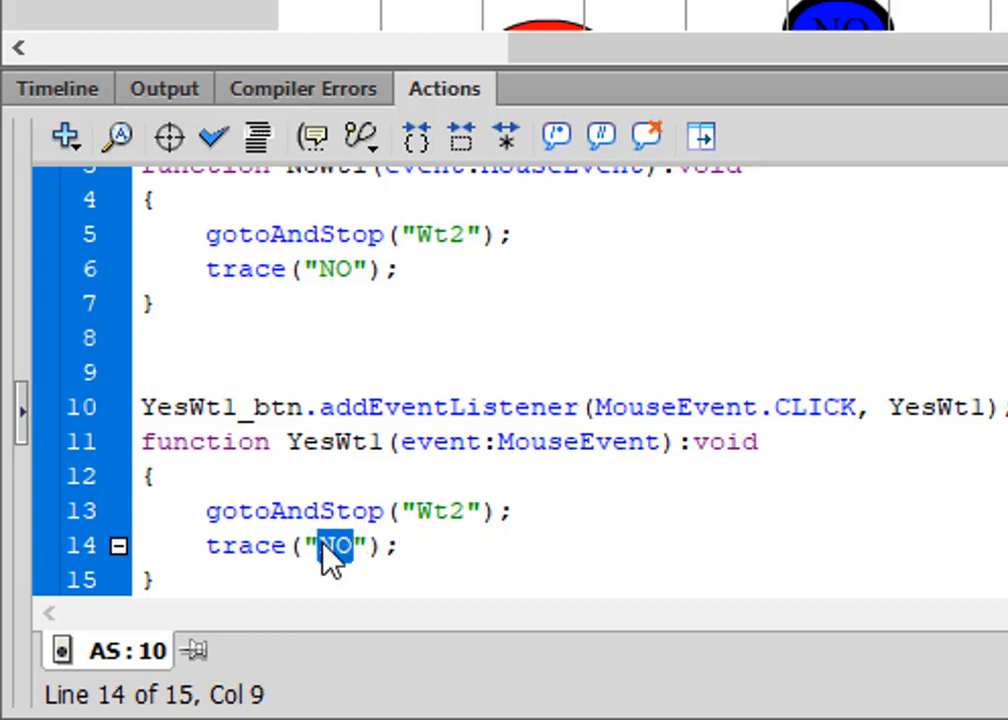
type("Yes")
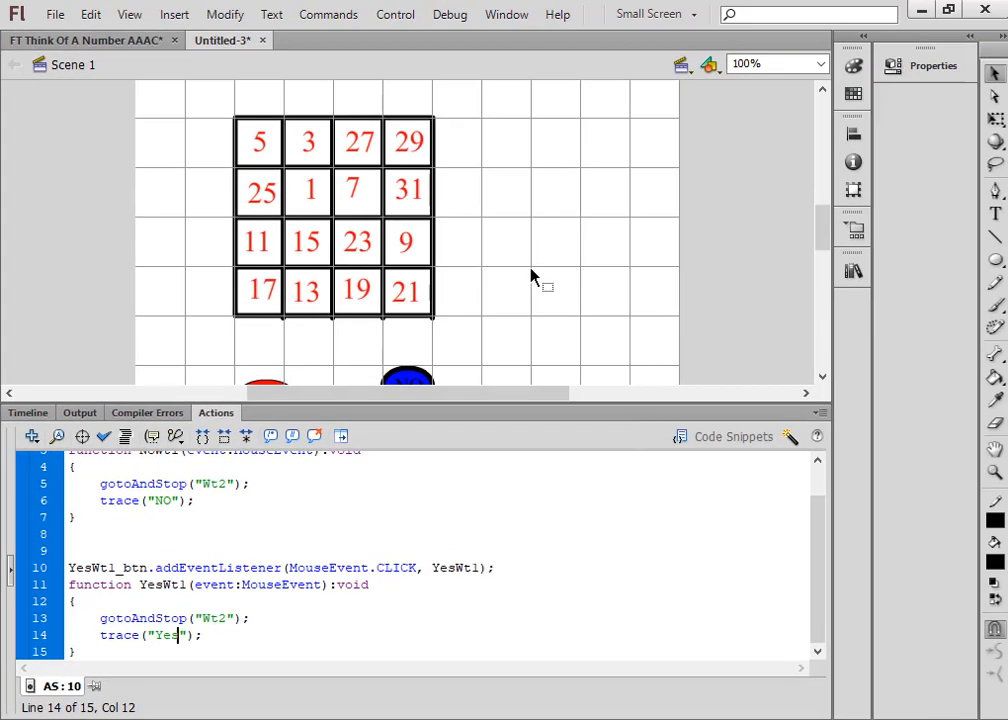
Step: Test the movie and try the NO button on the first card, then close the preview
left_click(396, 16)
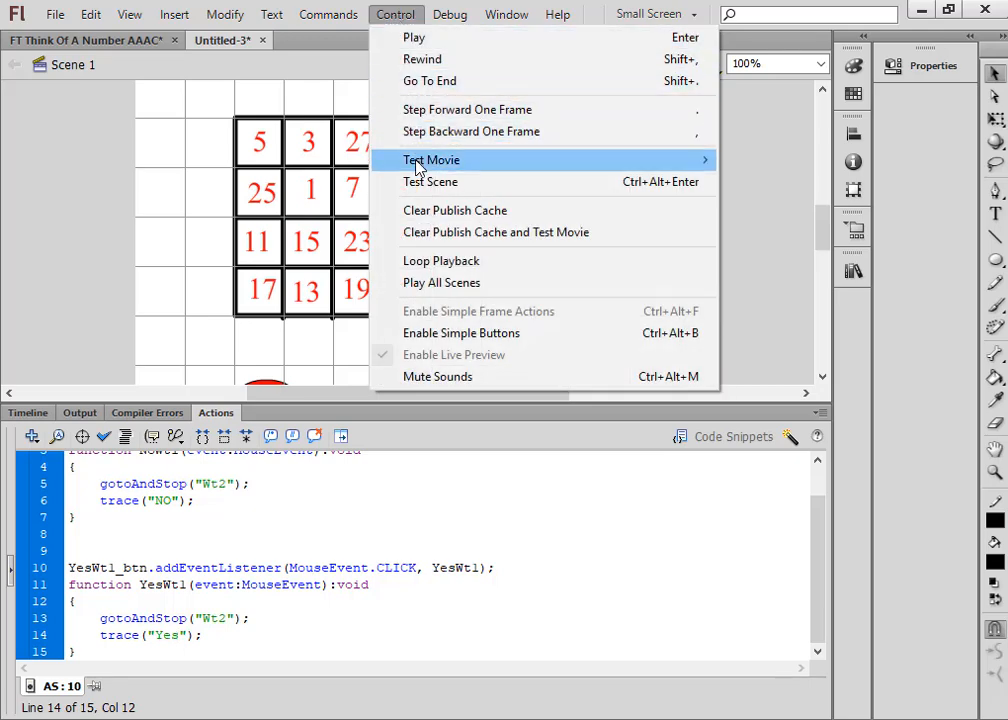
mouse_move(418, 167)
left_click(225, 277)
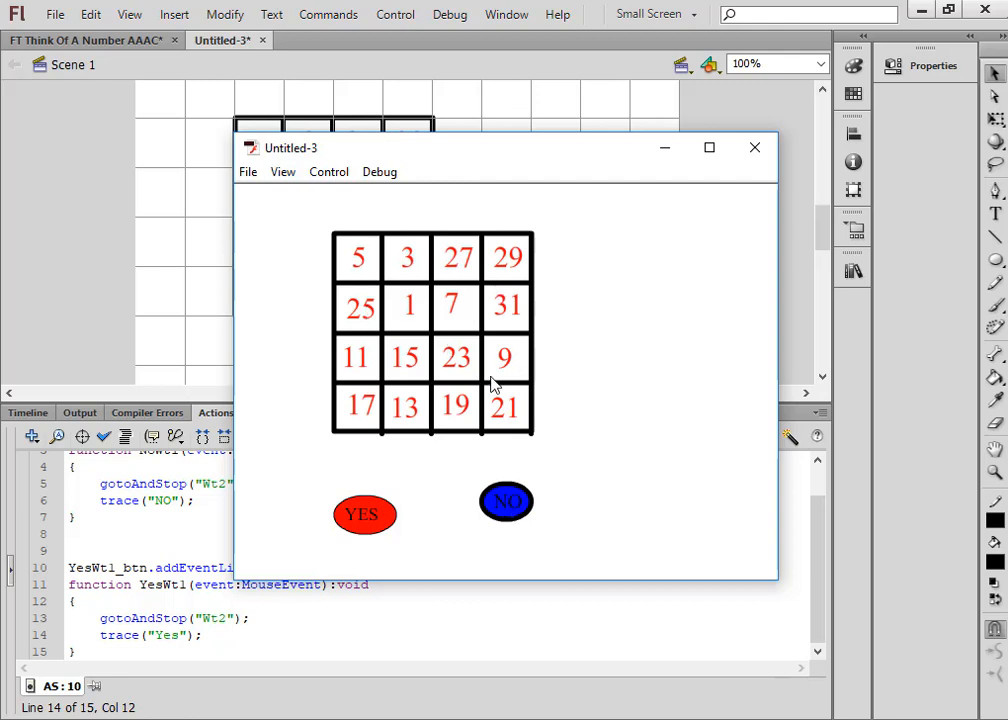
left_click(511, 506)
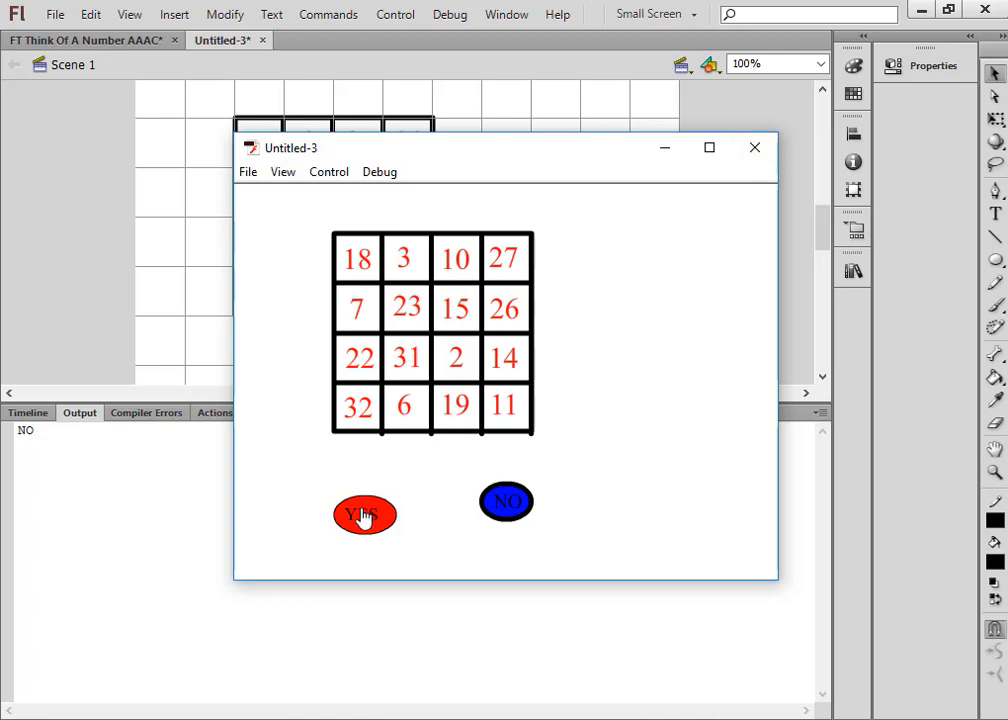
left_click(752, 149)
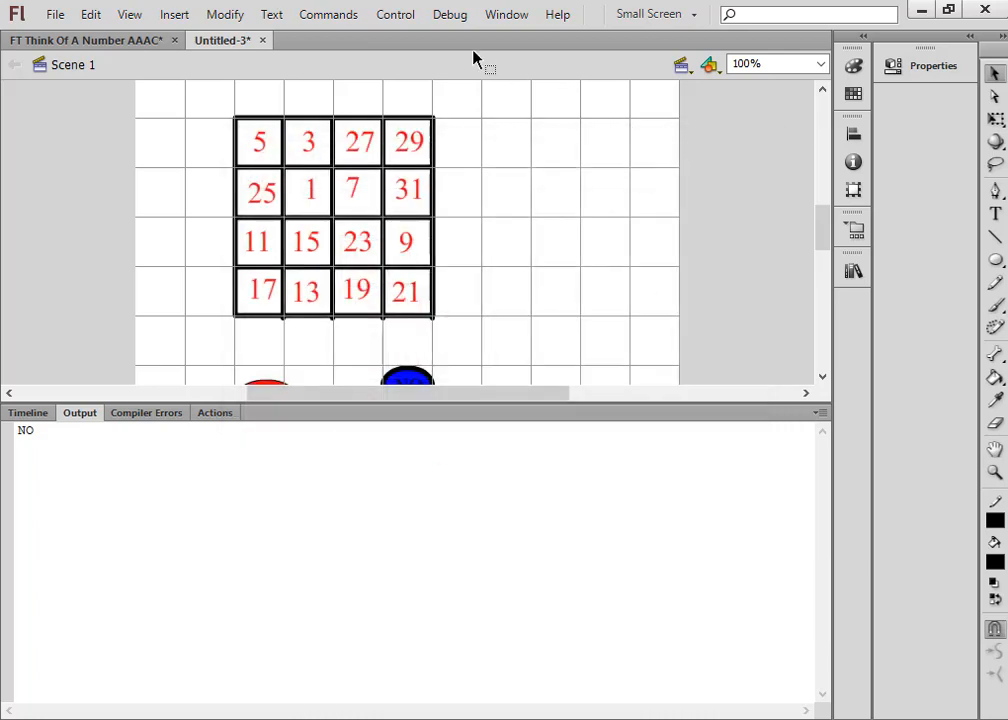
Step: Test the movie again with the YES button on the first card and close the preview
left_click(396, 15)
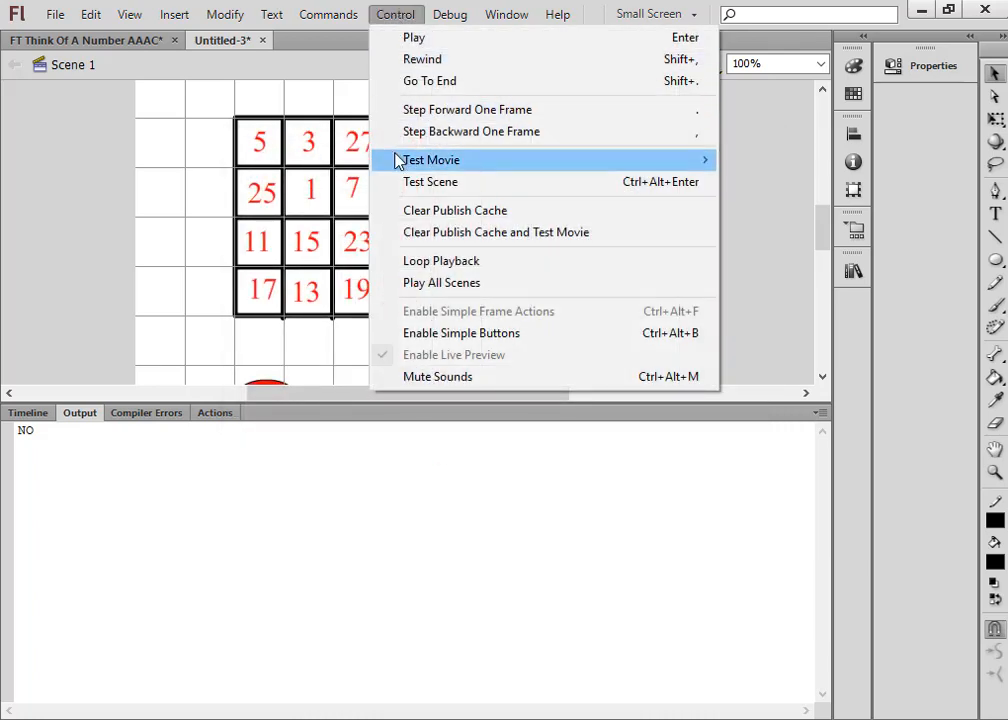
mouse_move(398, 158)
left_click(259, 274)
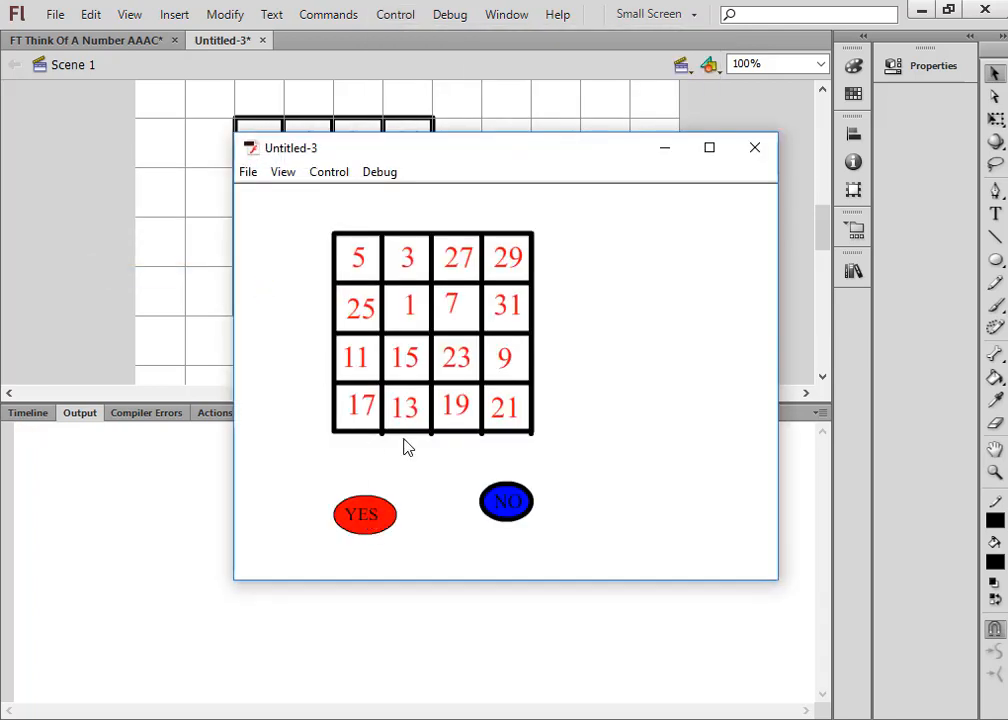
left_click(366, 516)
left_click(754, 148)
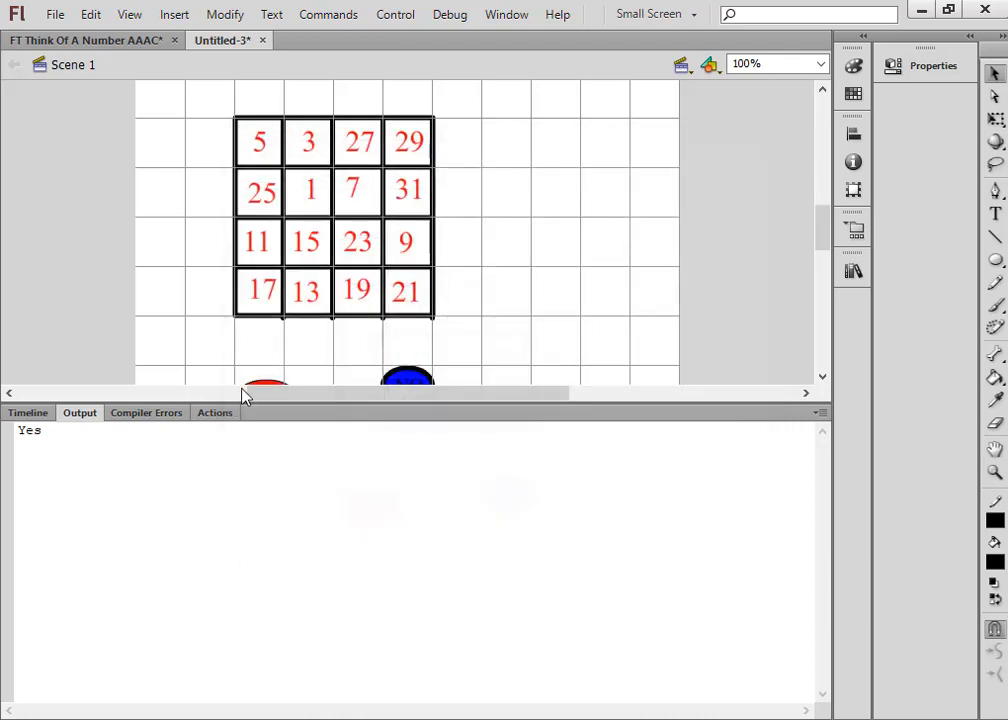
Step: Copy the entire script of frame 10 on the AS layer
left_click(28, 412)
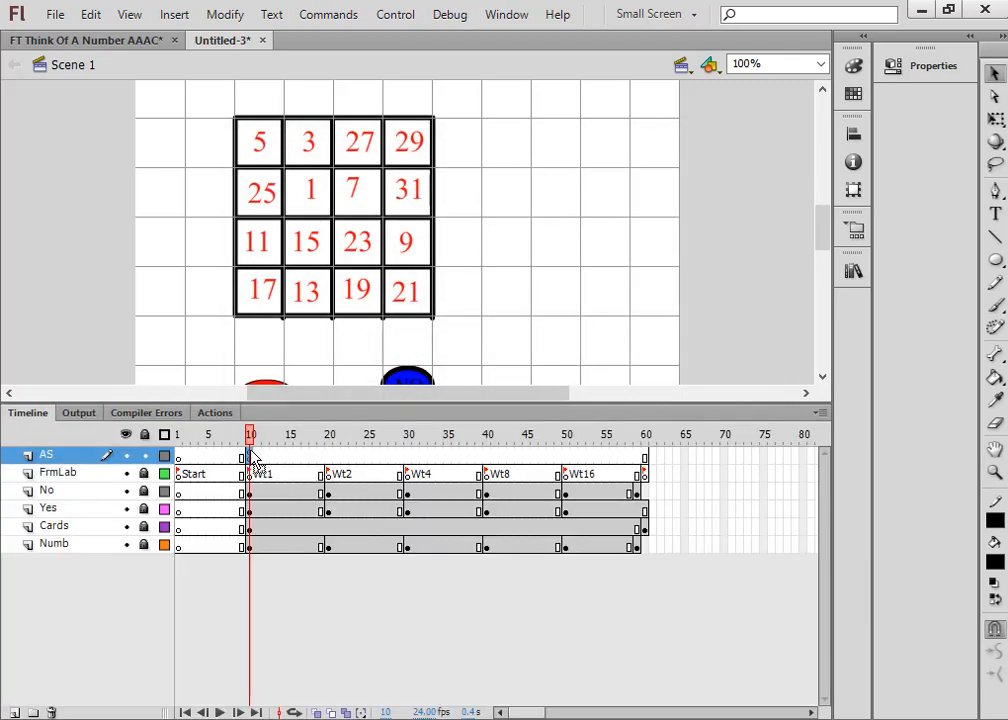
left_click(222, 413)
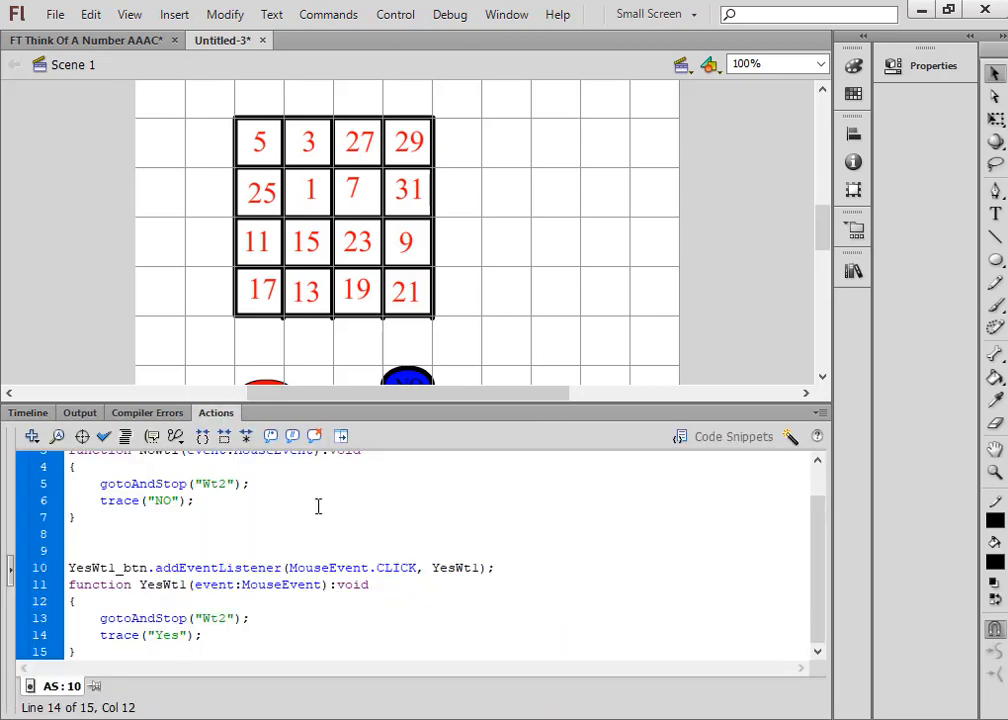
right_click(454, 520)
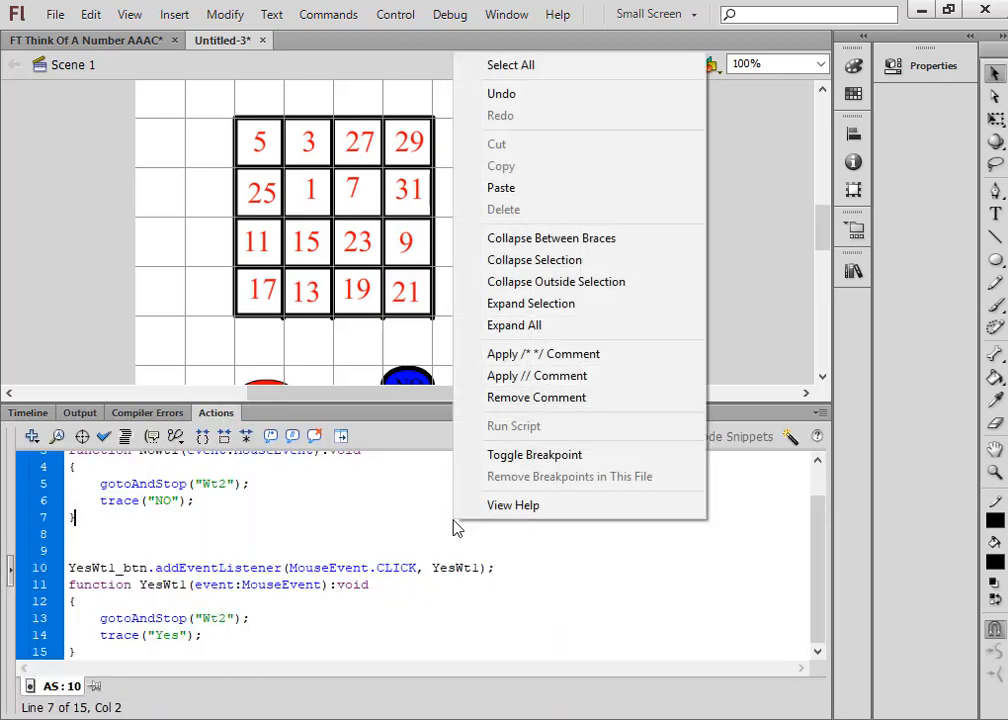
left_click(504, 64)
right_click(508, 530)
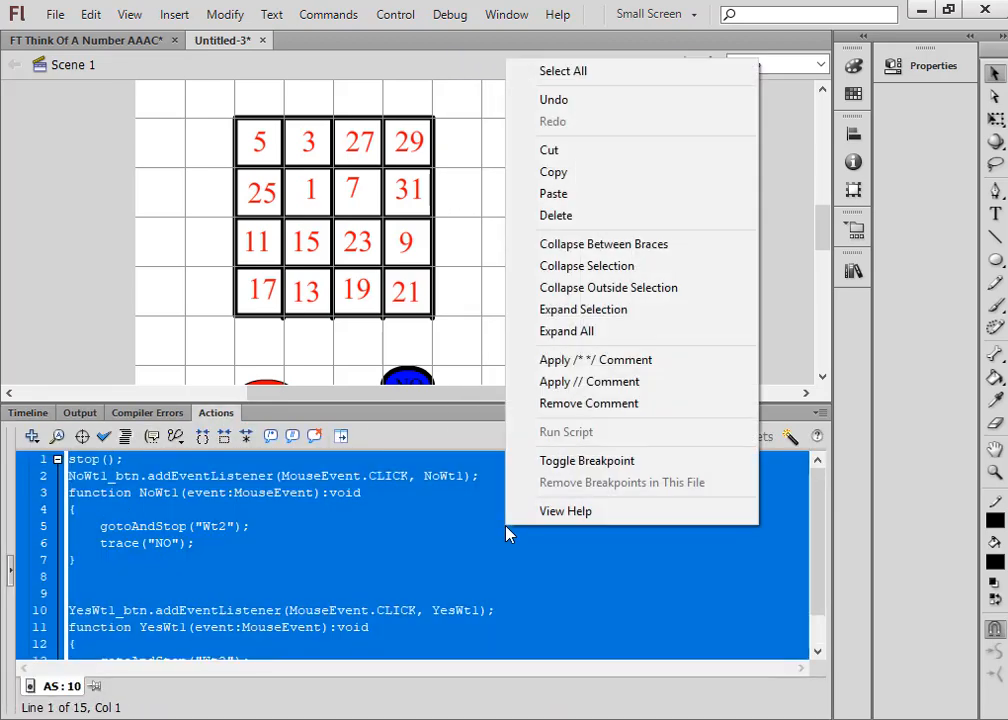
left_click(545, 173)
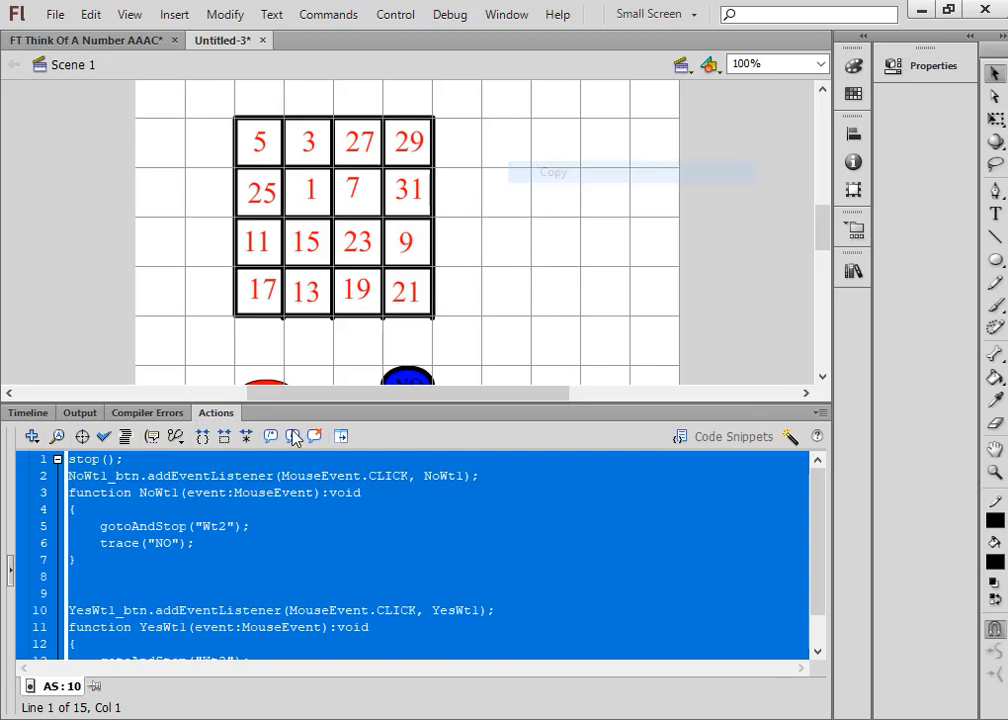
Step: Insert a keyframe at frame 20 of the AS layer, above the Wt2 label
left_click(26, 413)
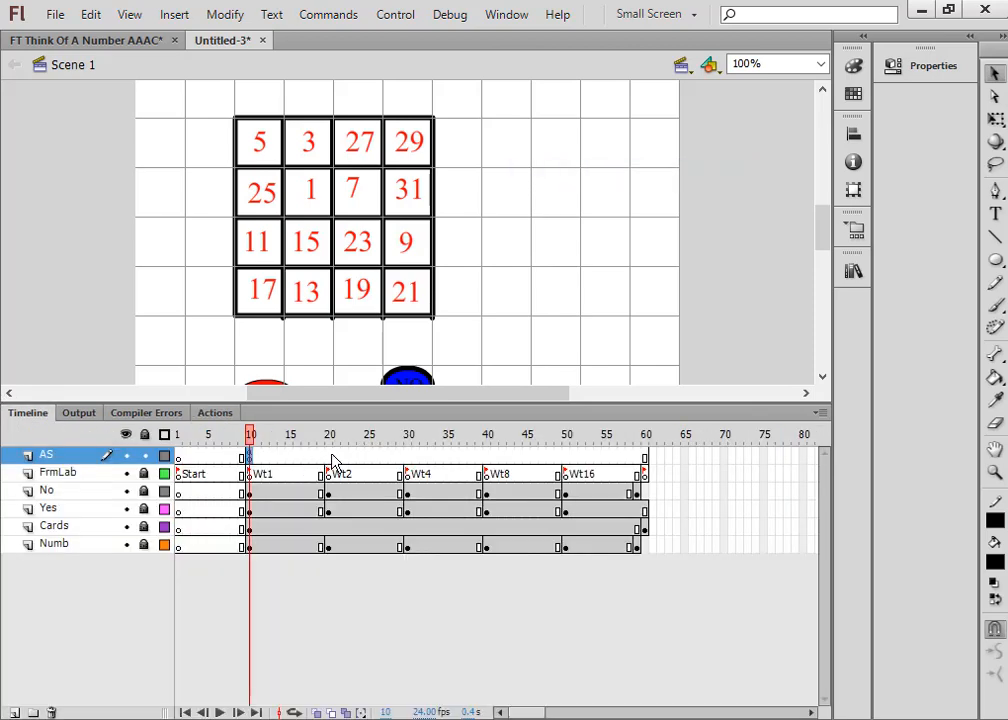
left_click(330, 459)
right_click(330, 459)
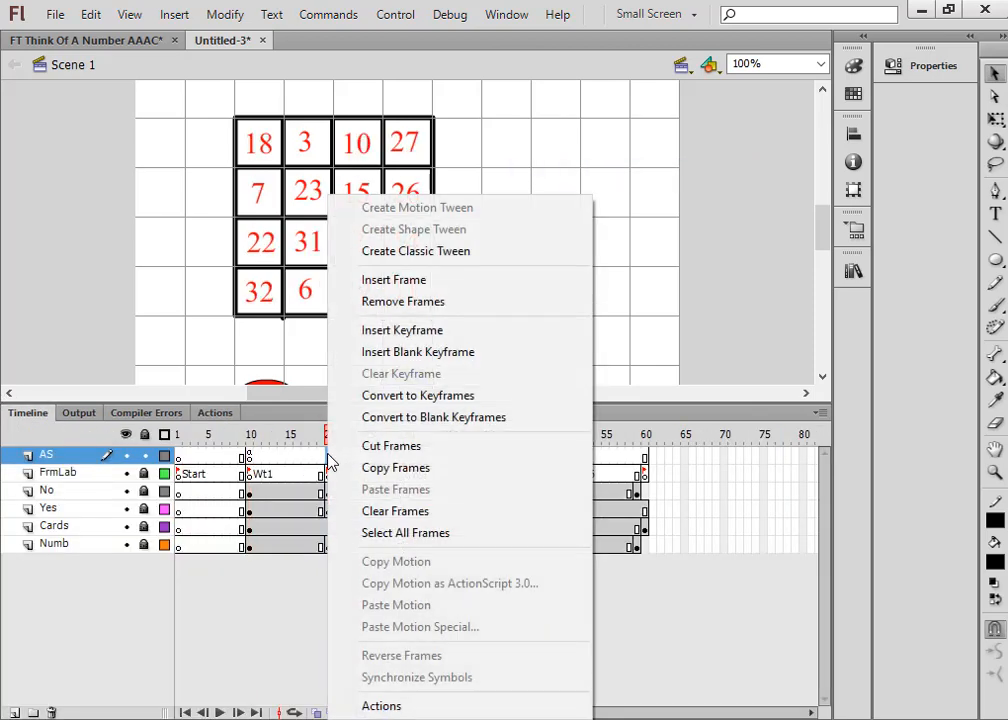
left_click(403, 331)
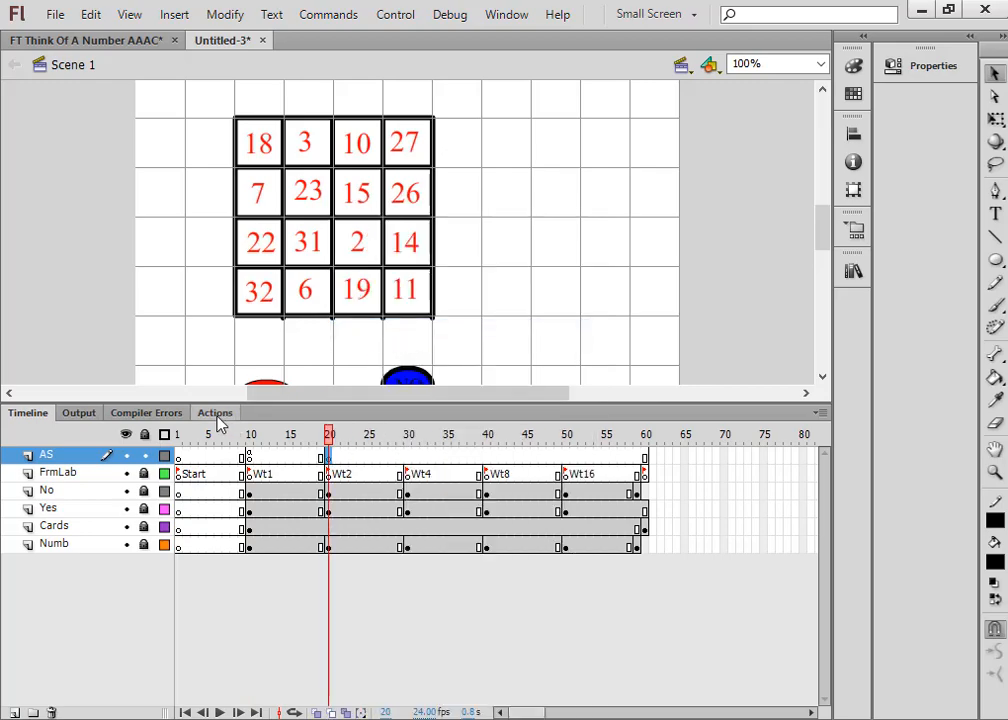
Step: Paste the copied script into the actions of frame 20 on the AS layer
left_click(218, 414)
right_click(285, 509)
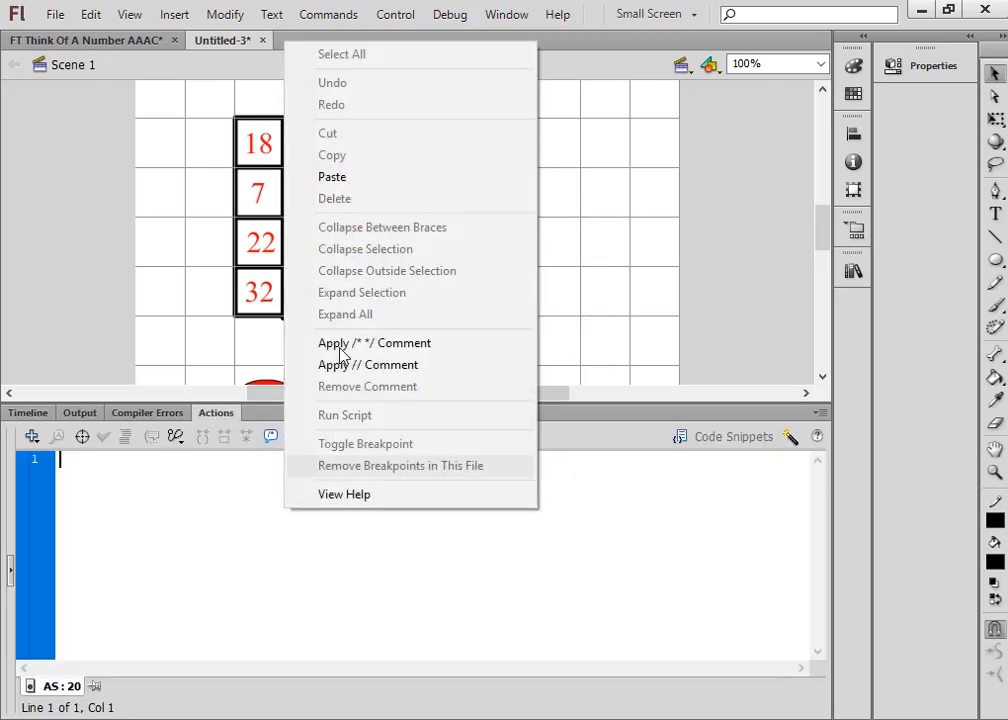
left_click(340, 176)
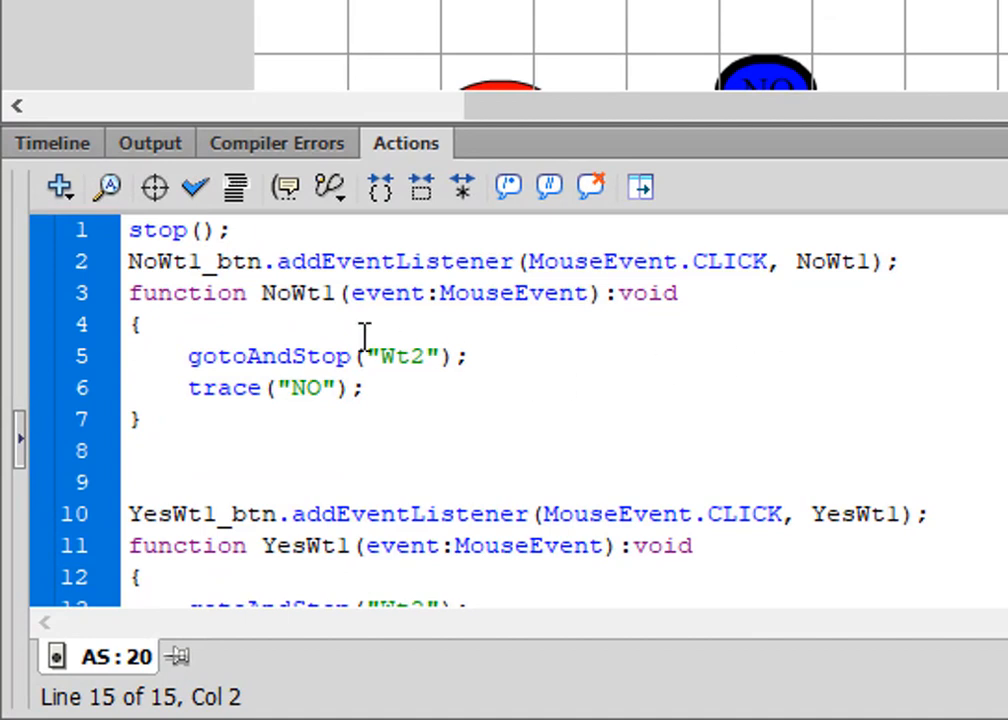
Step: Adapt the NO handler in frame 20's script to NoWt2_btn and function NoWt2, with gotoAndStop targeting "Wt4"
left_click(205, 262)
left_click_drag(205, 262, 196, 268)
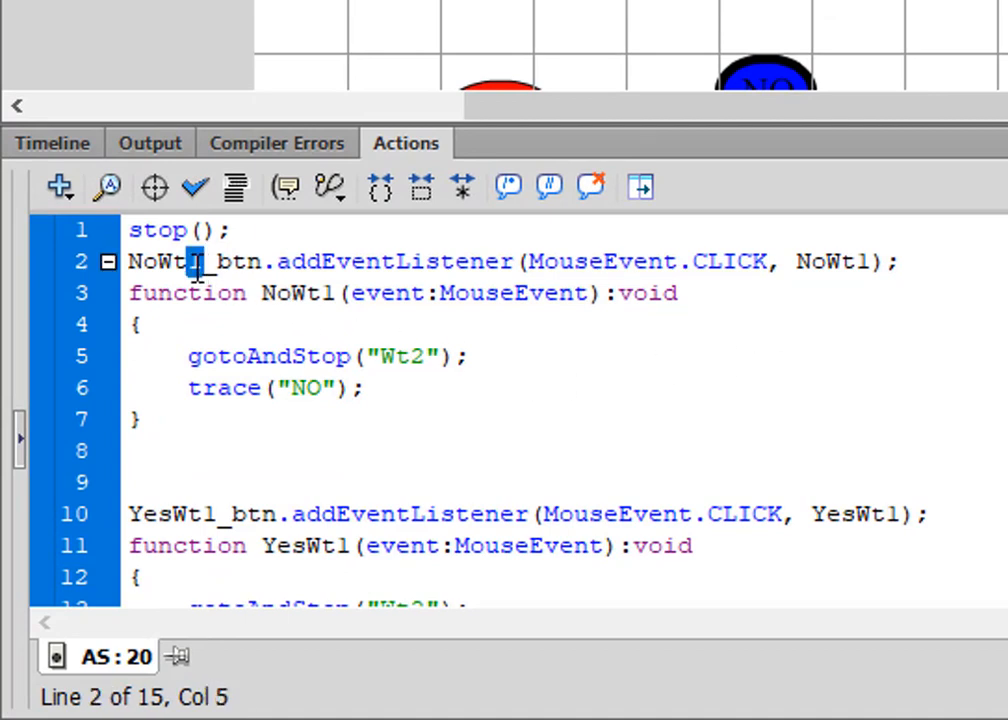
type("2")
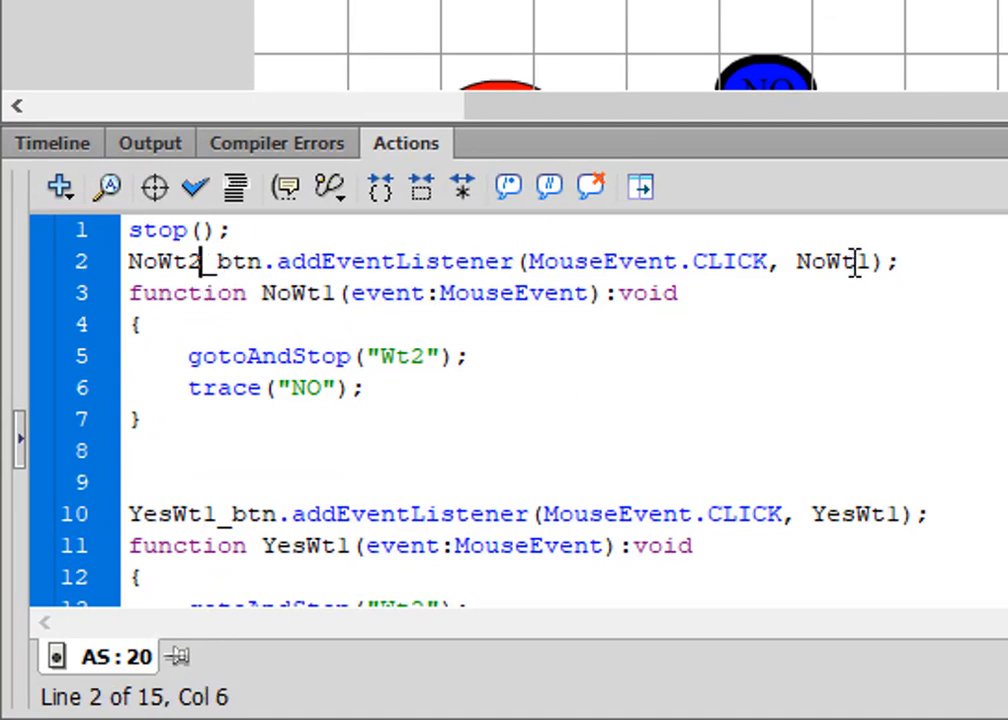
left_click_drag(871, 264, 856, 266)
type("2")
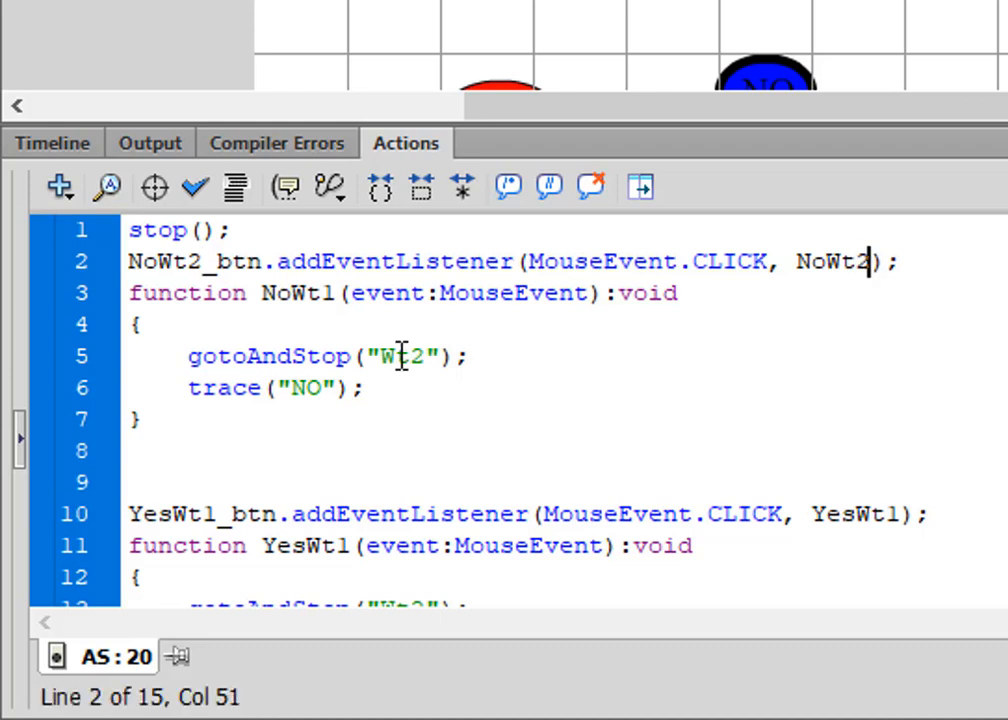
left_click_drag(337, 297, 322, 296)
type("2")
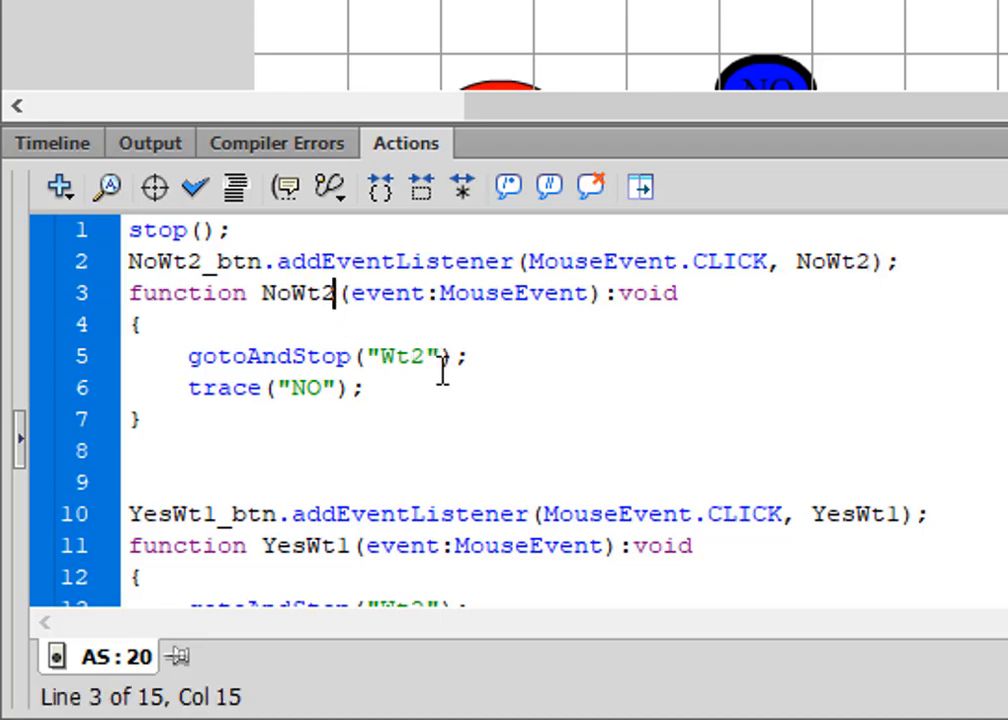
left_click_drag(424, 356, 412, 357)
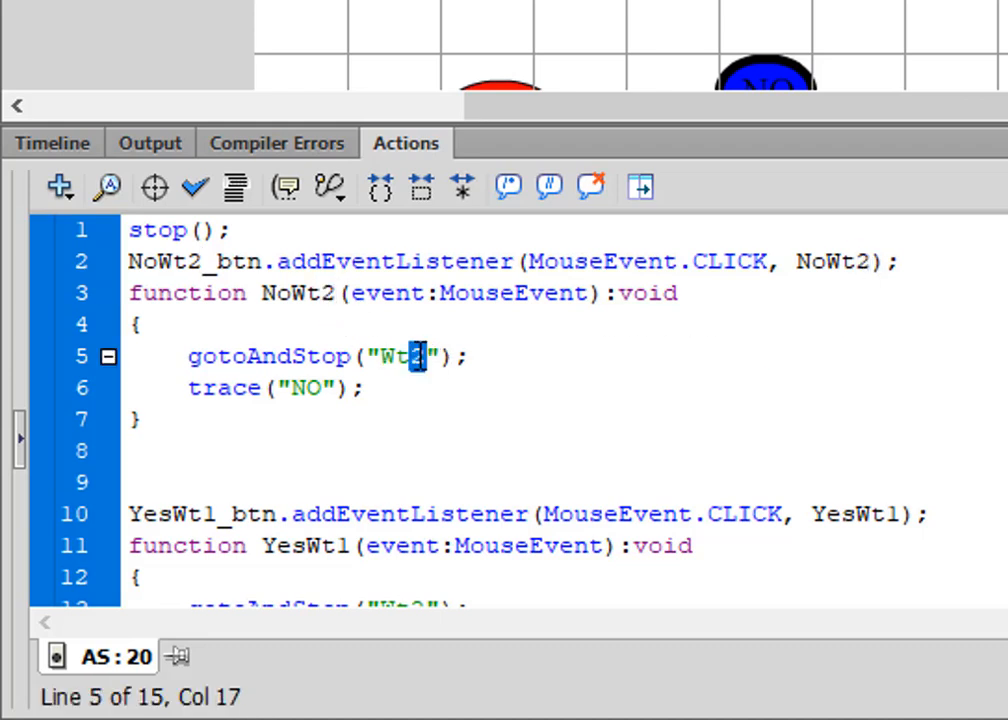
type("4")
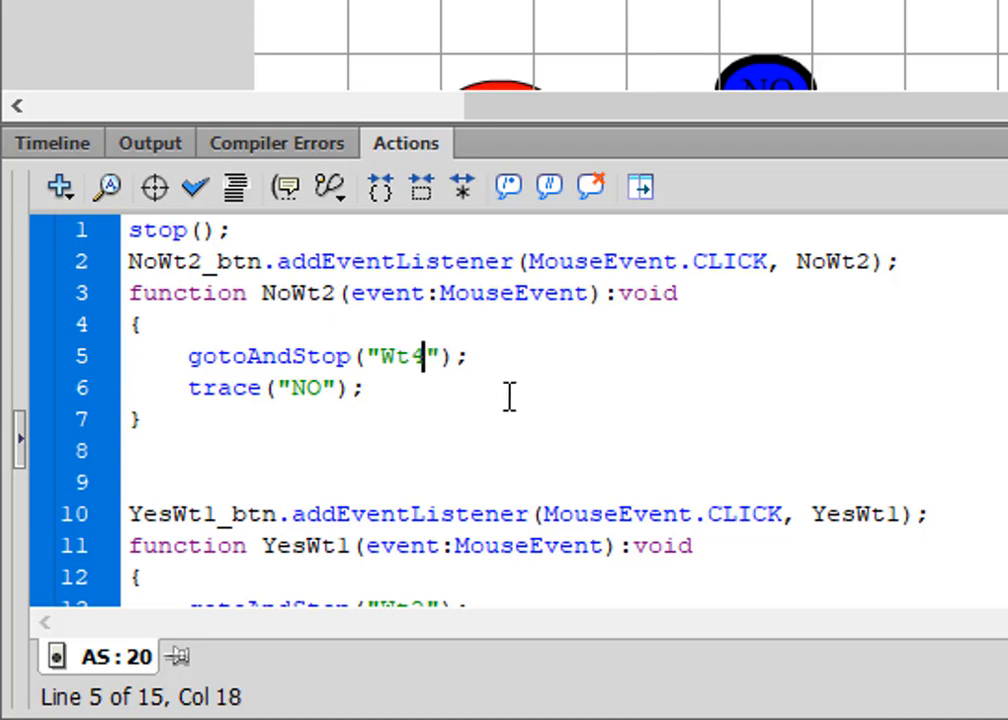
Step: Adapt the YES handler in frame 20's script to YesWt2_btn and function YesWt2, with gotoAndStop targeting "Wt4"
scroll(509, 397, "down", 1)
left_click_drag(222, 434, 212, 437)
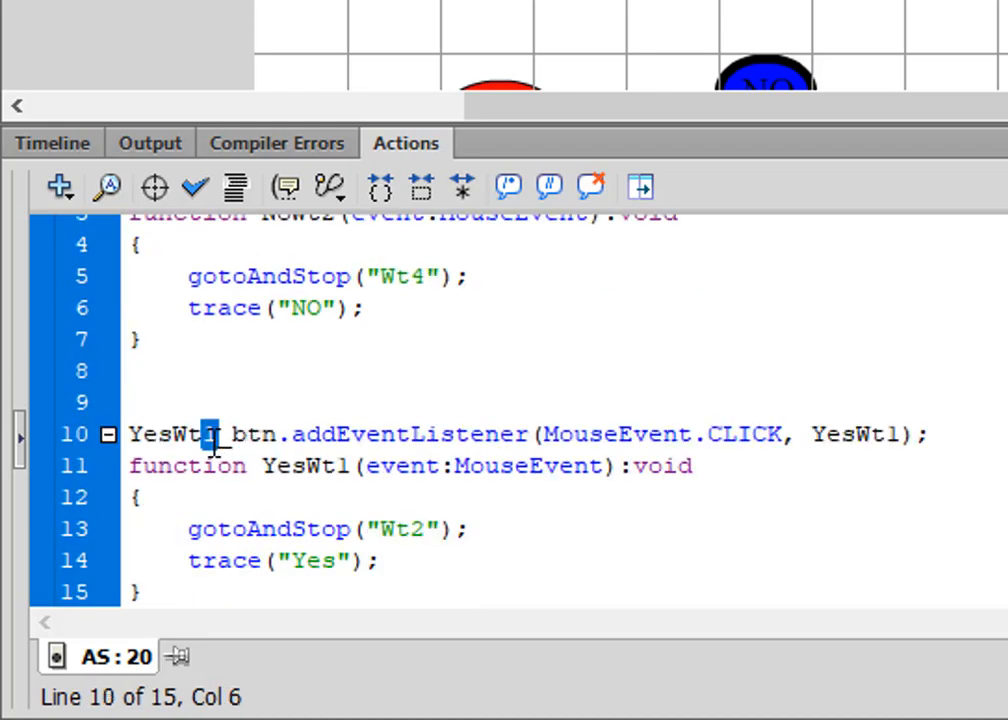
type("2")
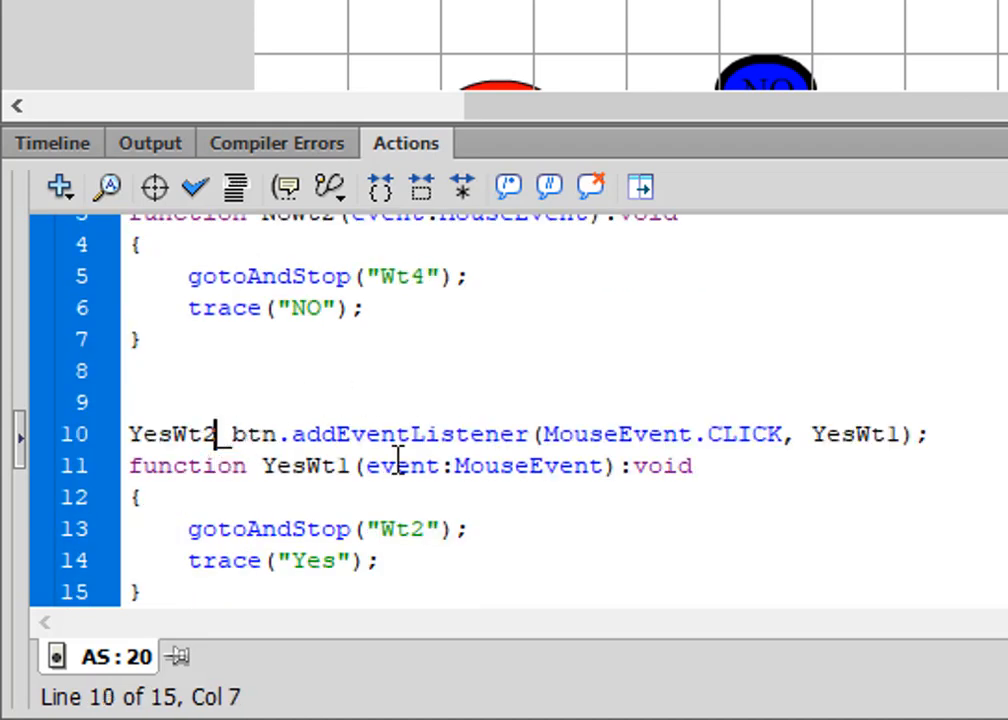
left_click(893, 436)
left_click_drag(904, 438, 896, 440)
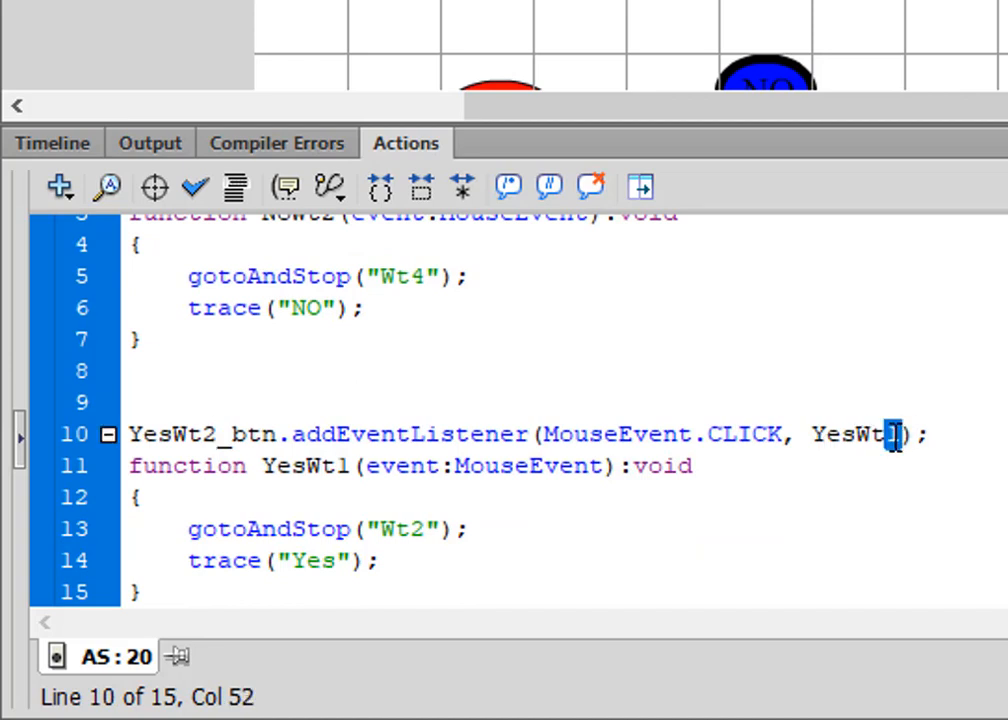
type("2")
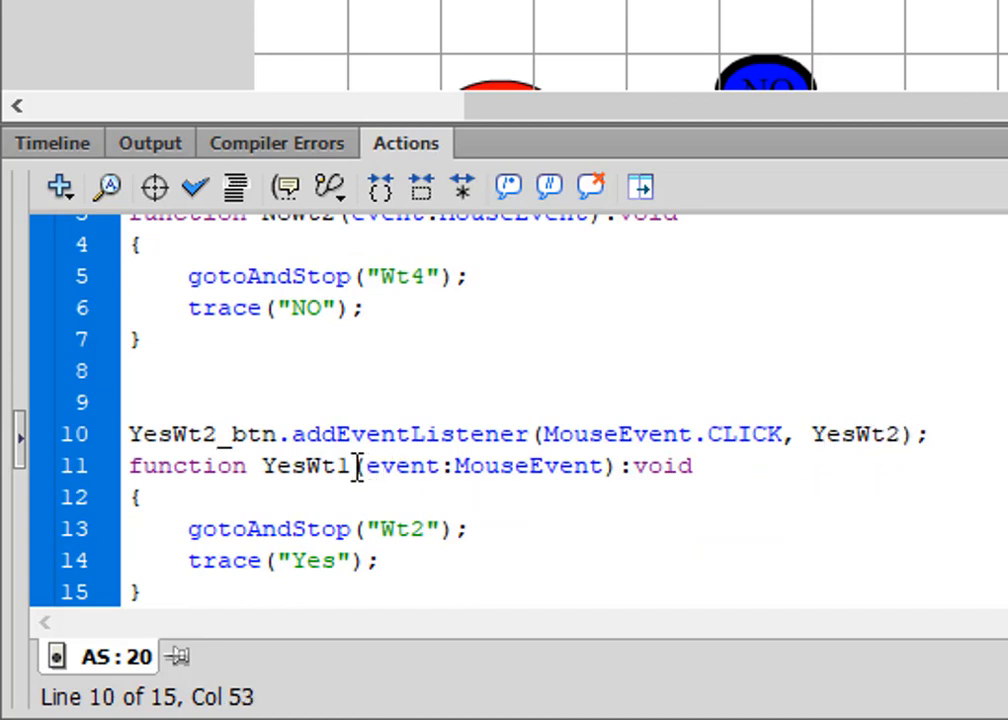
left_click_drag(357, 466, 343, 466)
type("2")
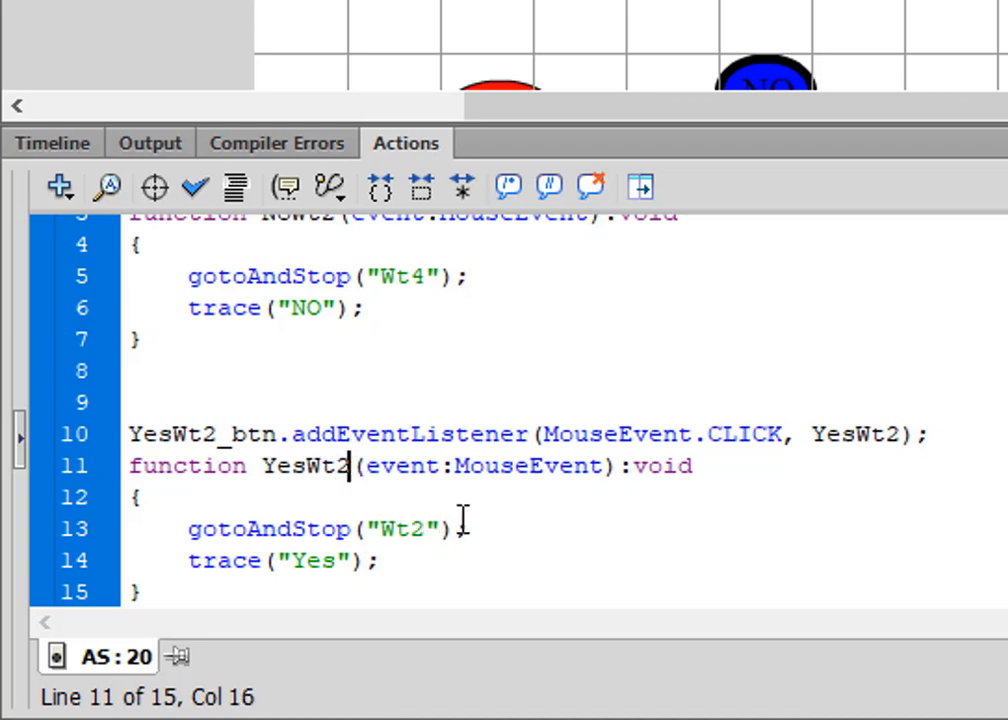
left_click(430, 528)
left_click_drag(425, 529, 410, 530)
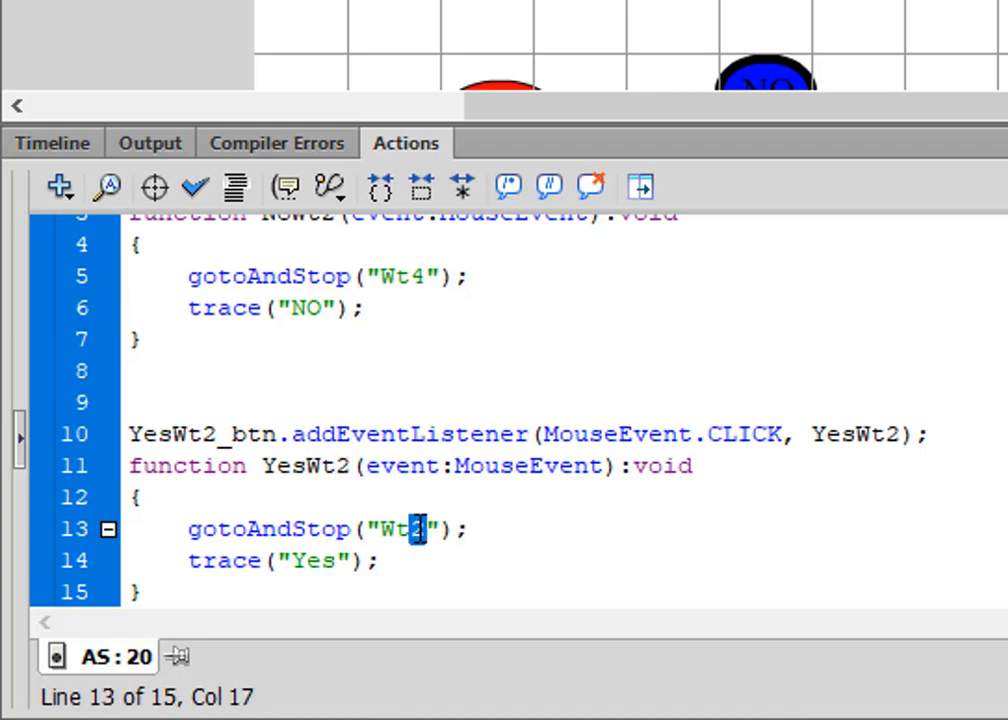
type("4")
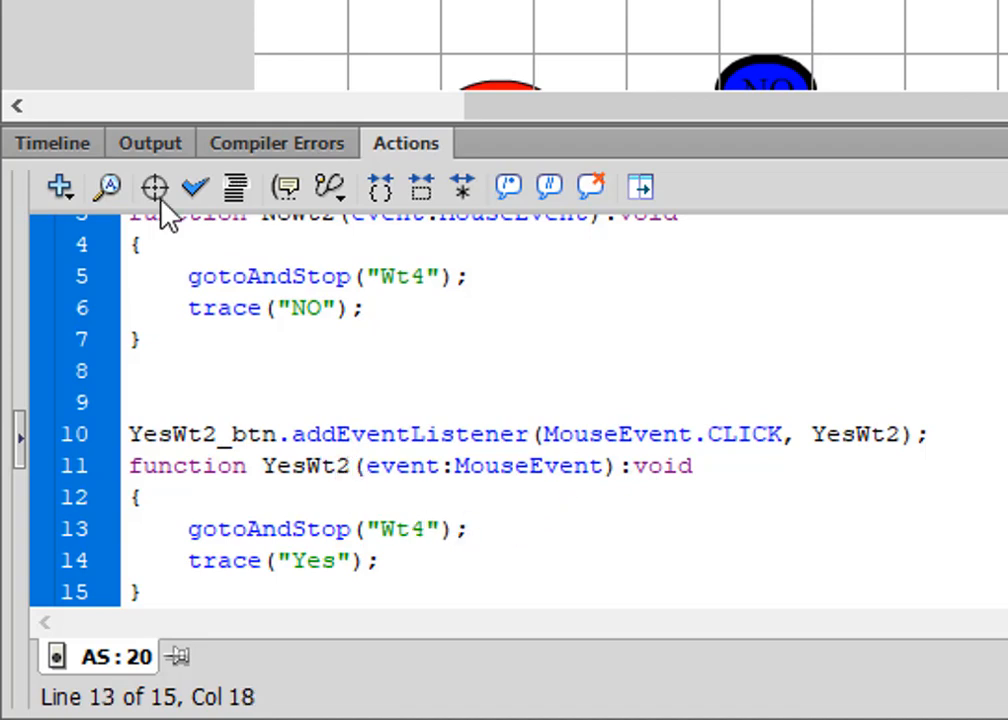
Step: Comment out the trace("NO") and trace("Yes") lines with // in the script of frame 10 on the AS layer
left_click(60, 148)
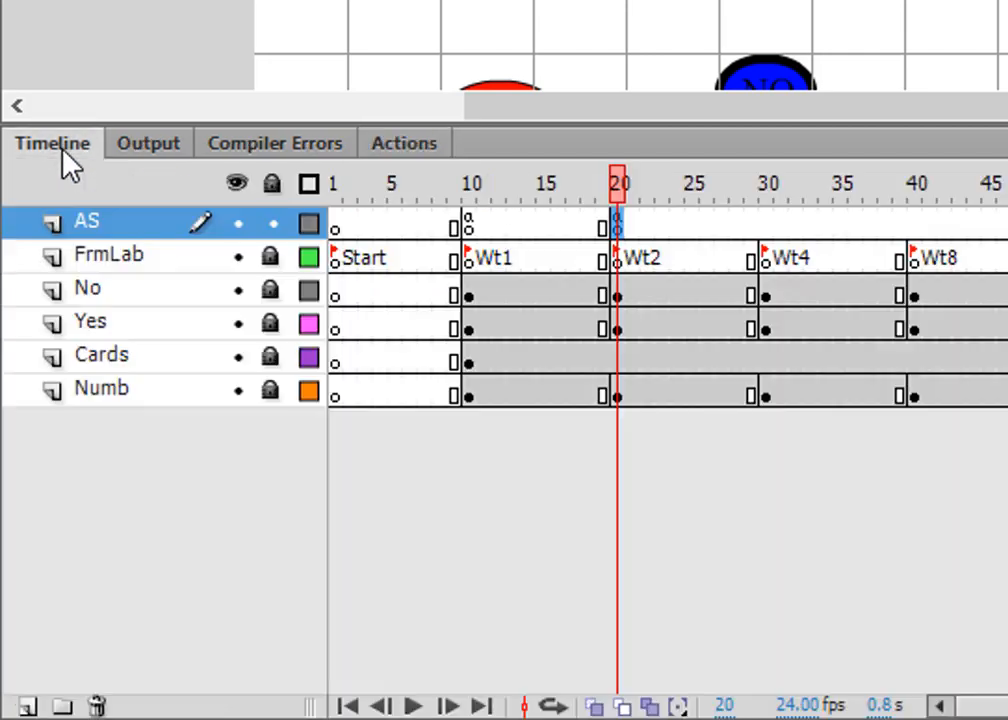
left_click(468, 225)
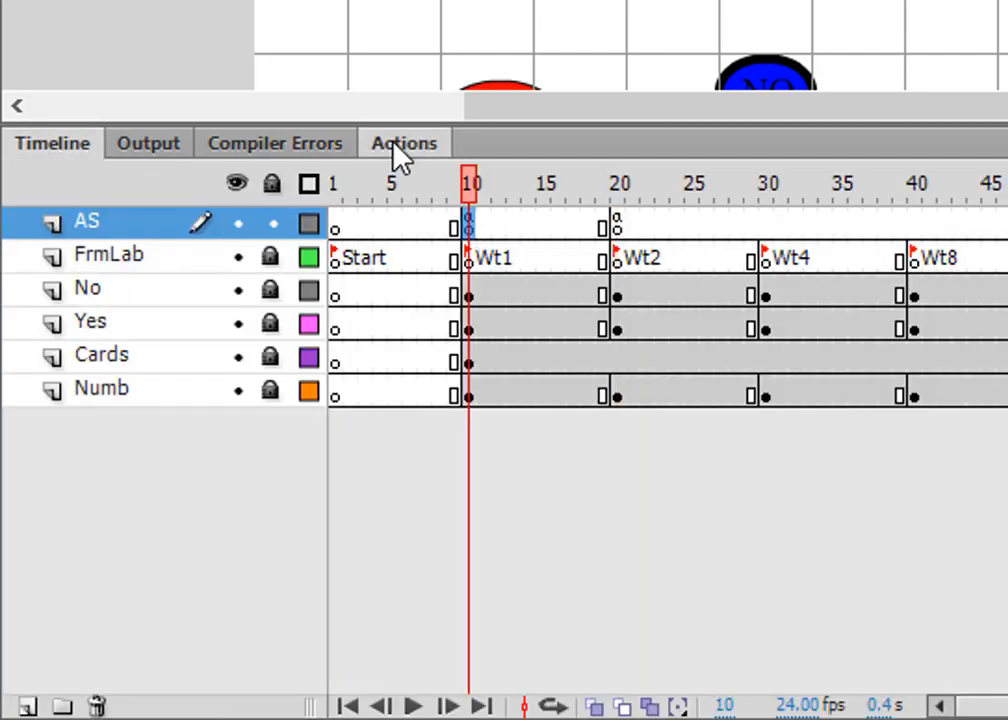
left_click(402, 146)
left_click(336, 356)
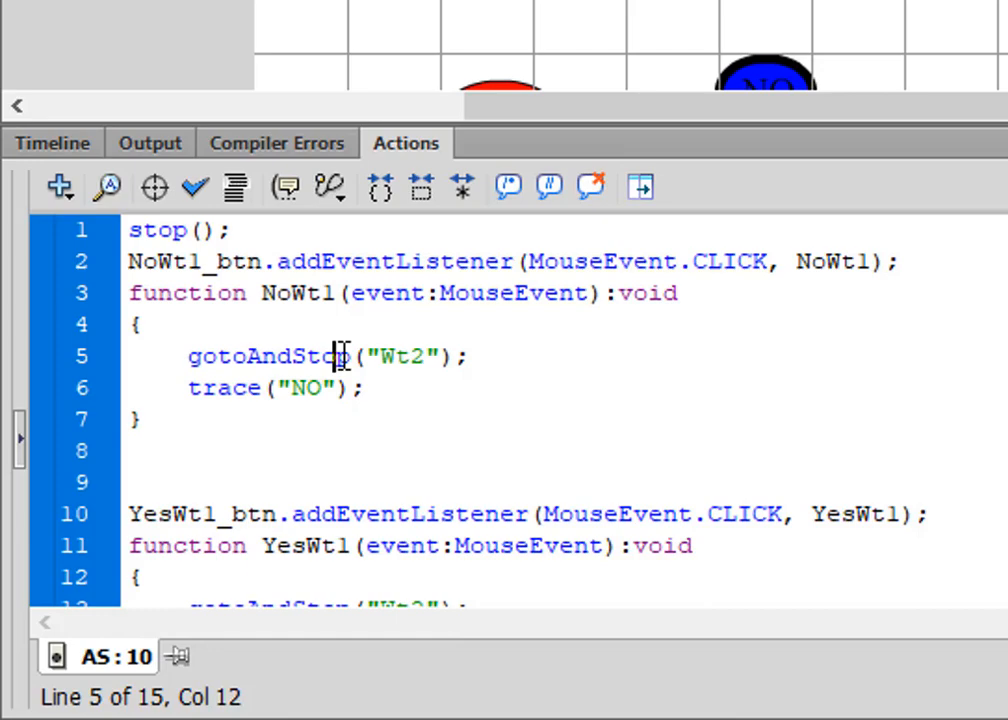
left_click(187, 386)
type("//")
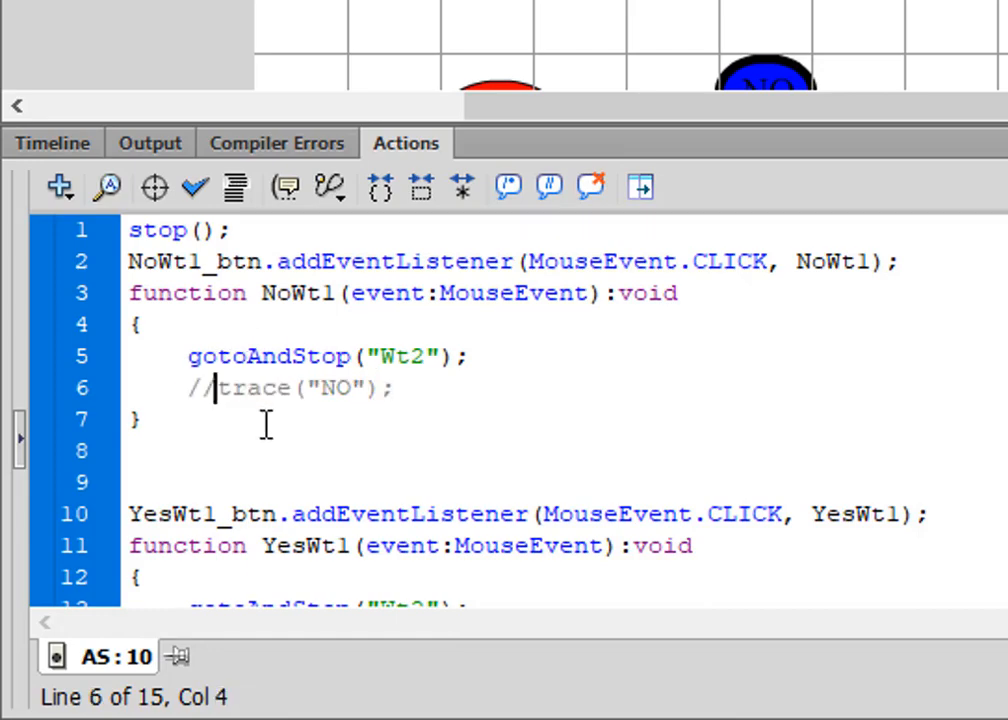
scroll(265, 420, "down", 1)
left_click(193, 560)
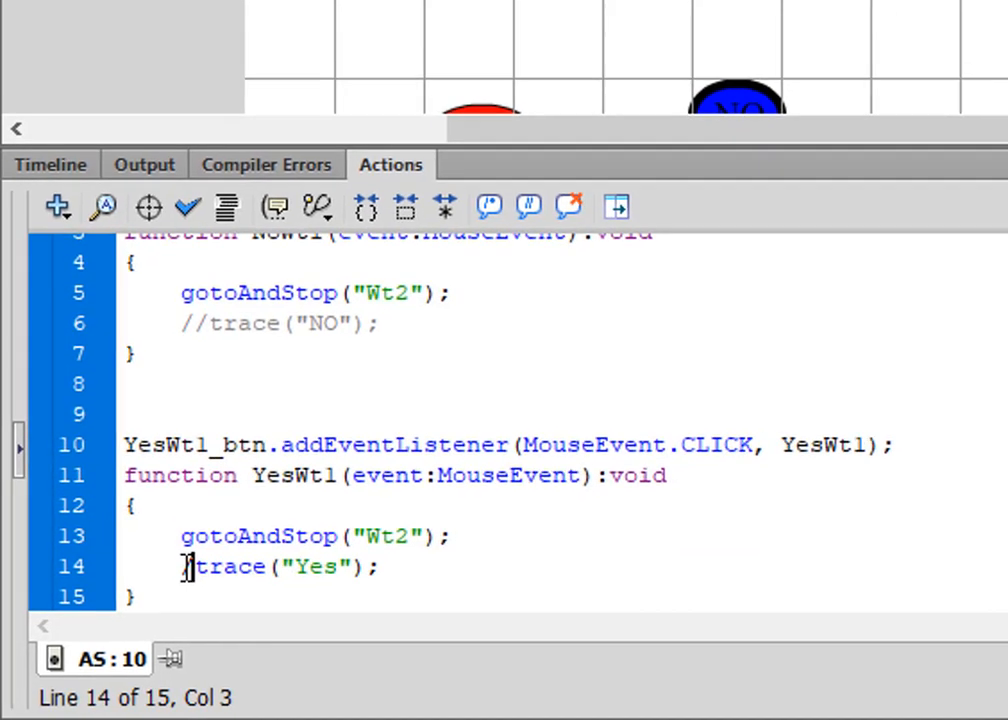
type("//")
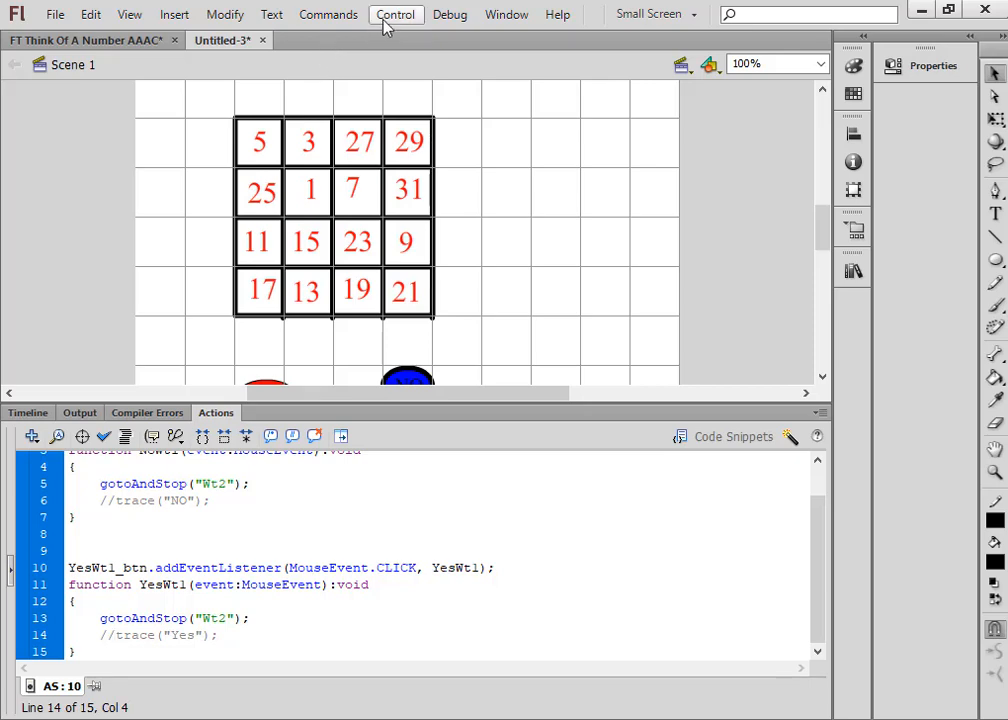
Step: Test the movie, answering YES on the first card and NO on the second, and close the preview
left_click(386, 26)
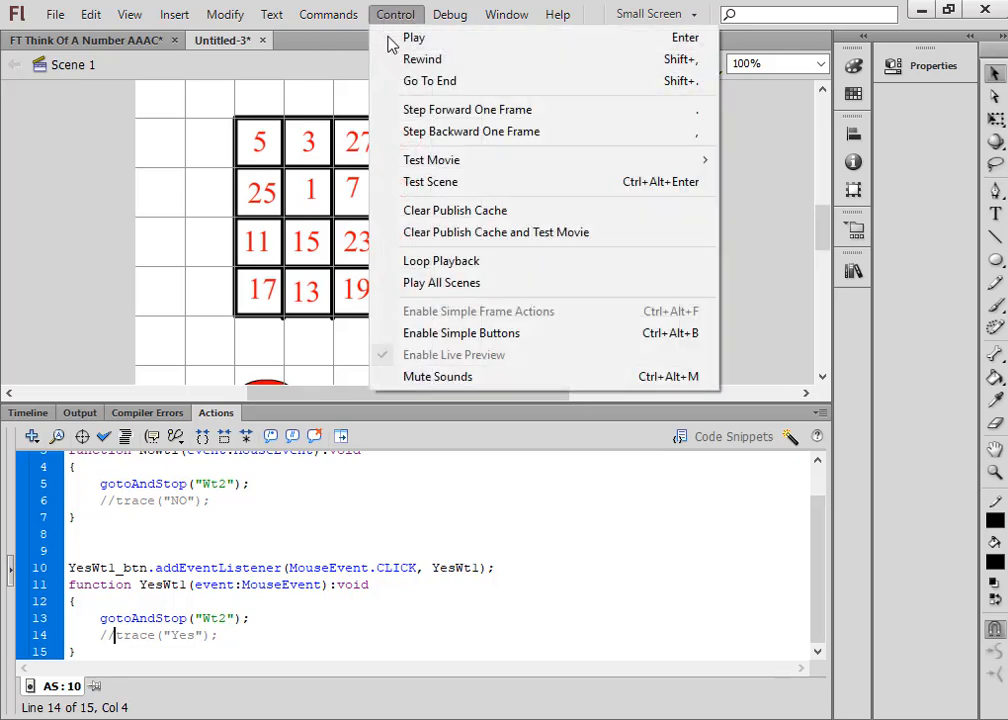
mouse_move(412, 161)
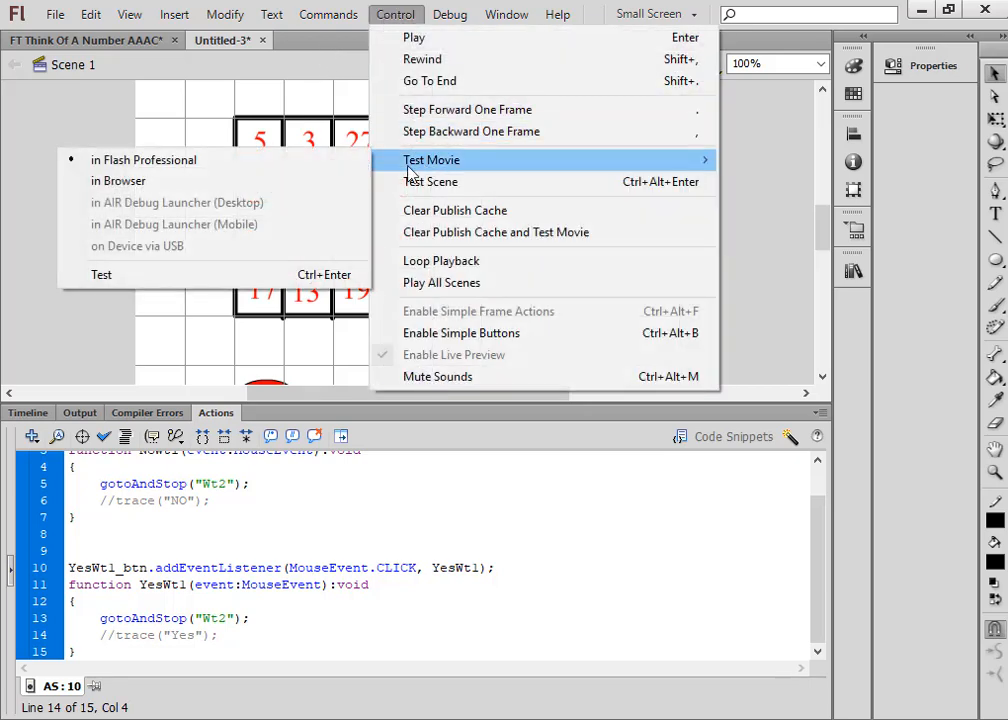
left_click(276, 283)
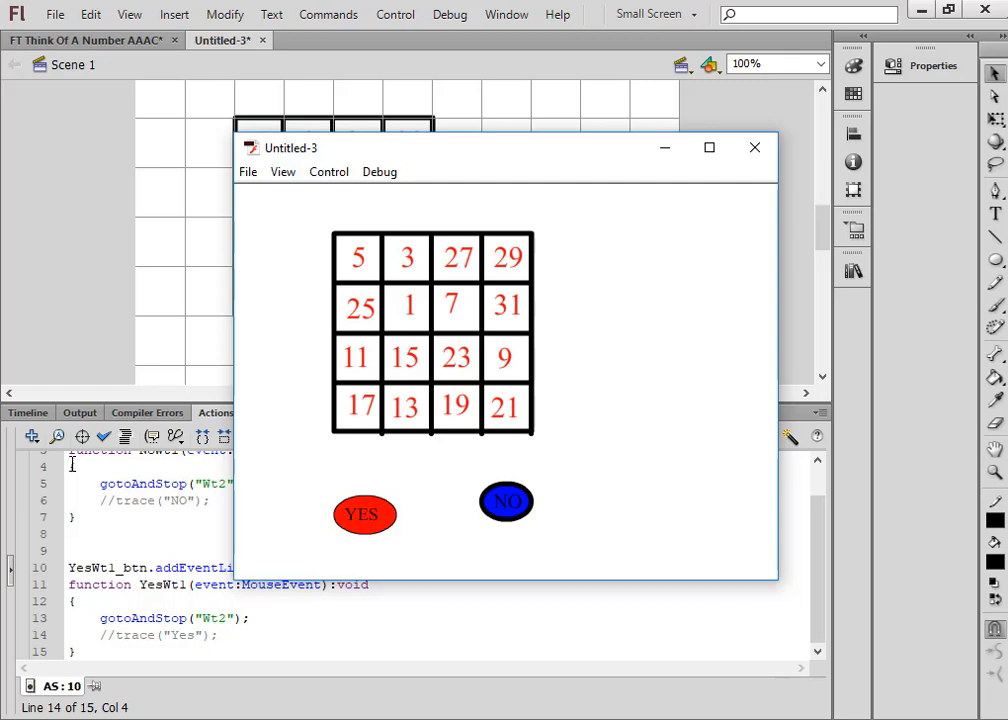
left_click(367, 514)
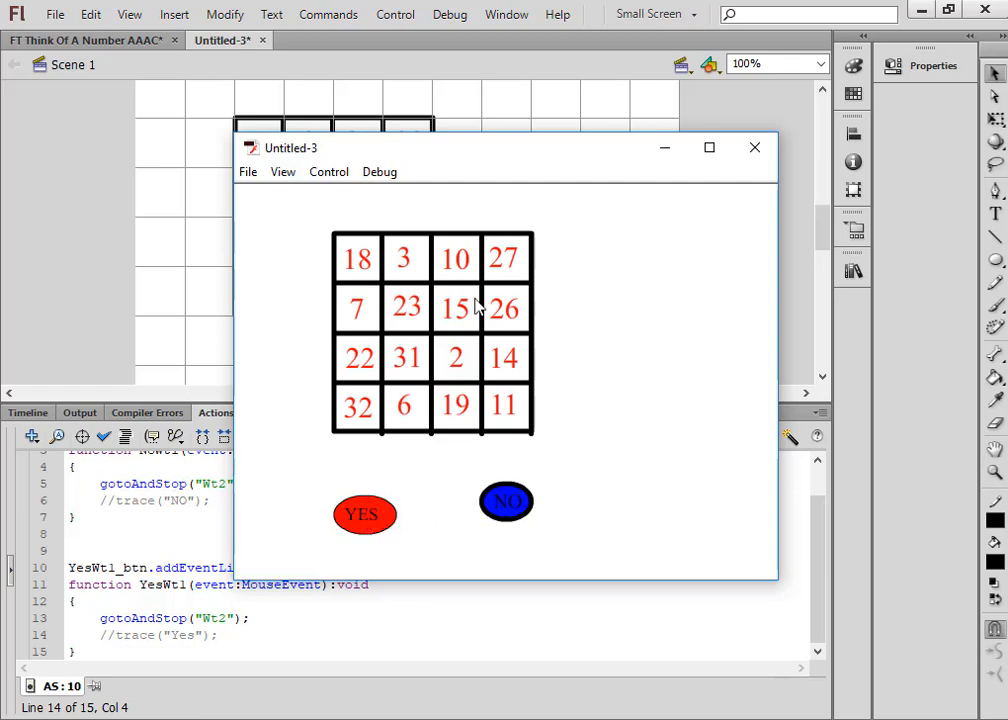
left_click(508, 500)
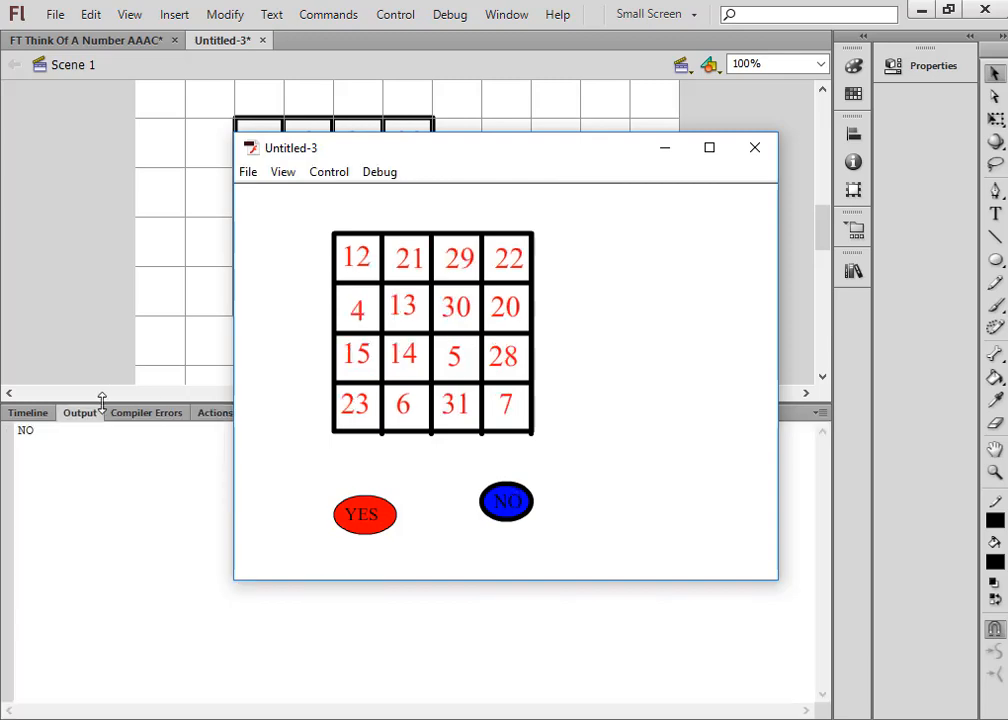
left_click(760, 151)
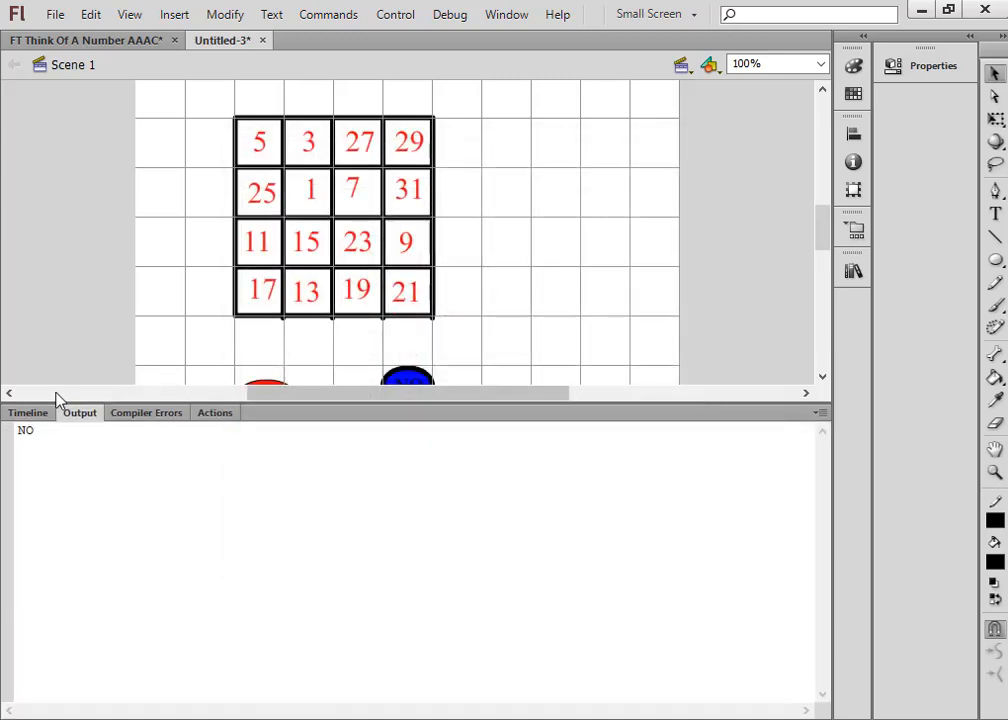
Step: Review the script of frame 20 on the AS layer, checking the gotoAndStop targets in the NO and YES handlers
left_click(33, 412)
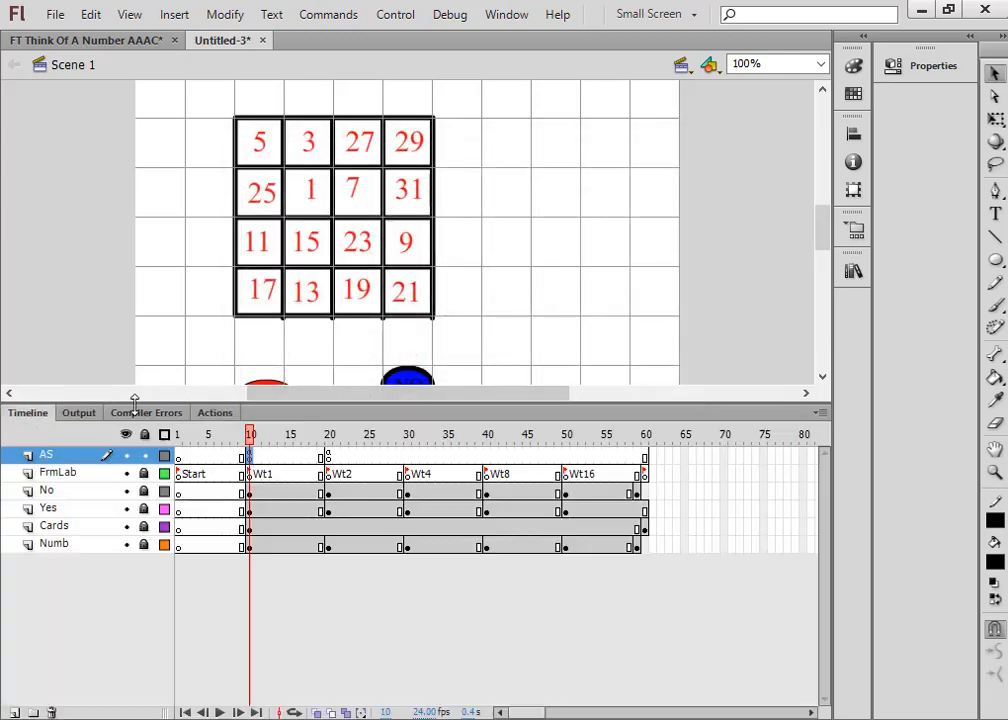
left_click(330, 457)
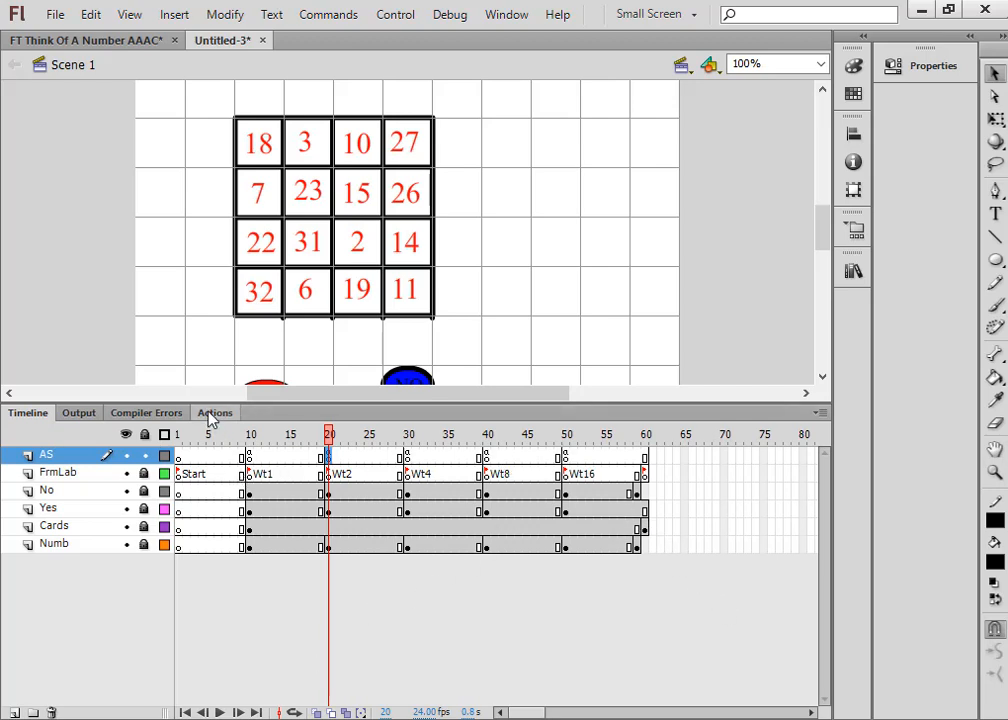
left_click(212, 413)
left_click(328, 533)
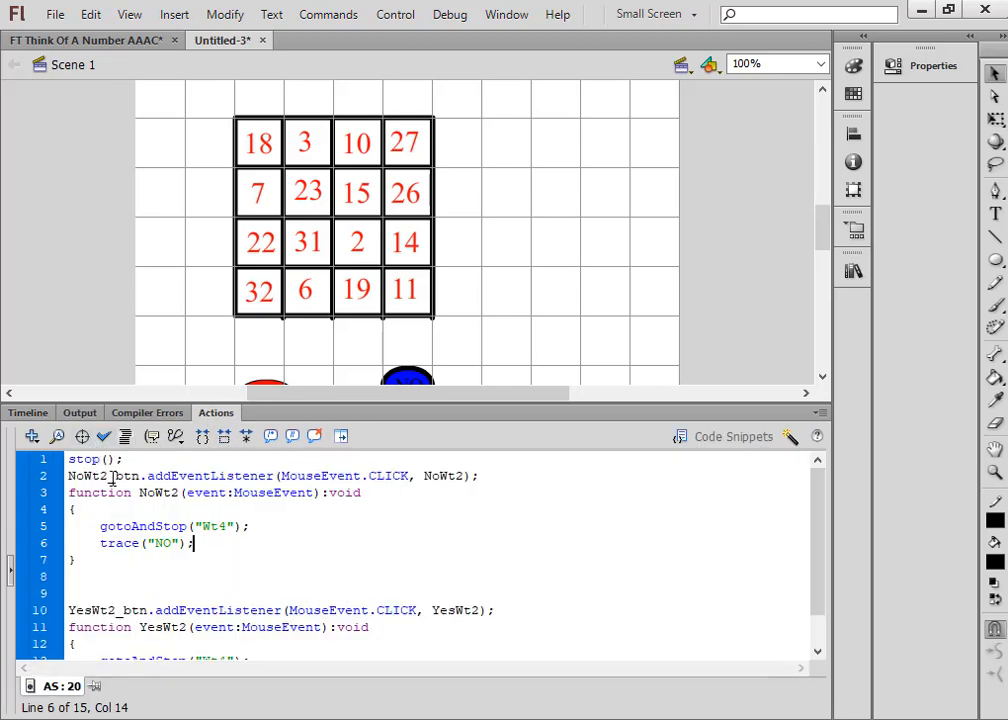
left_click(27, 413)
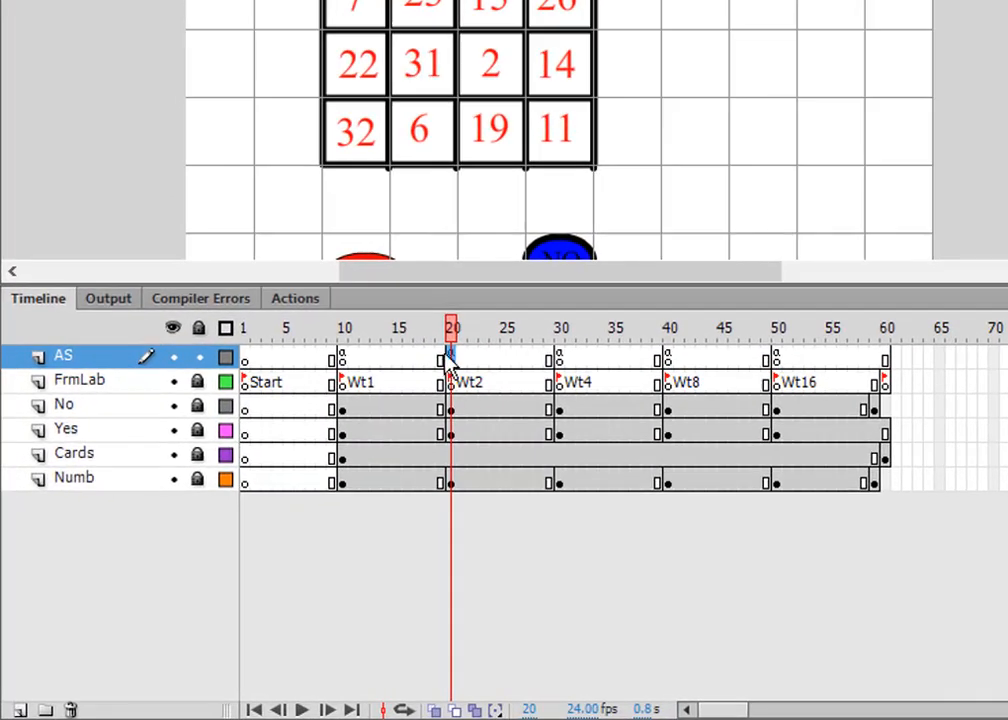
left_click(303, 299)
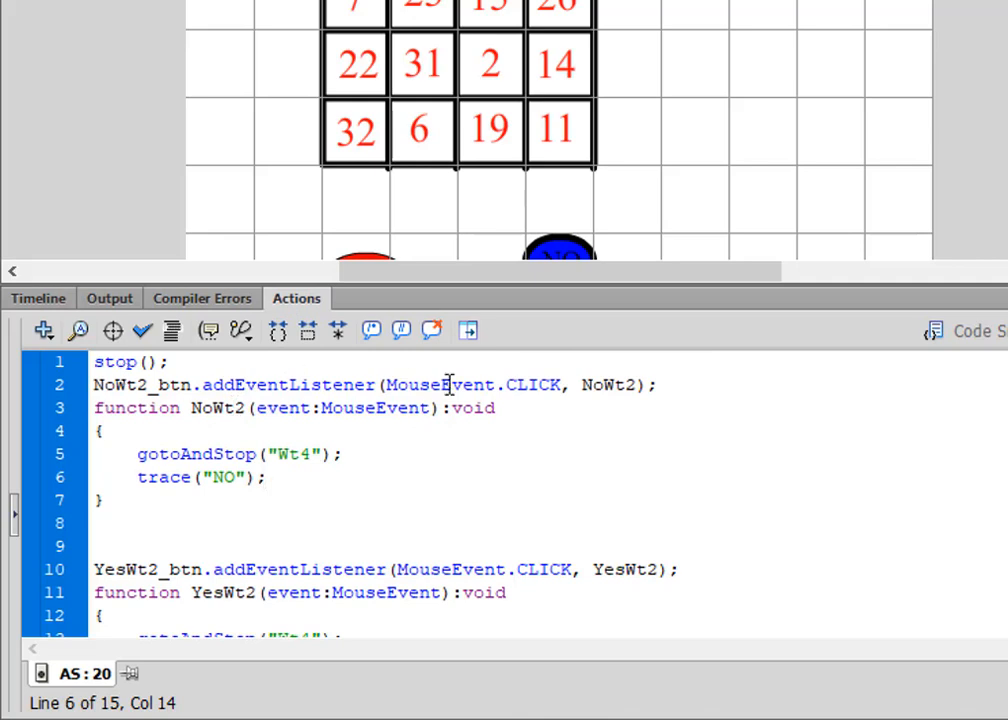
left_click(308, 454)
key("shift+Left")
scroll(369, 497, "down", 1)
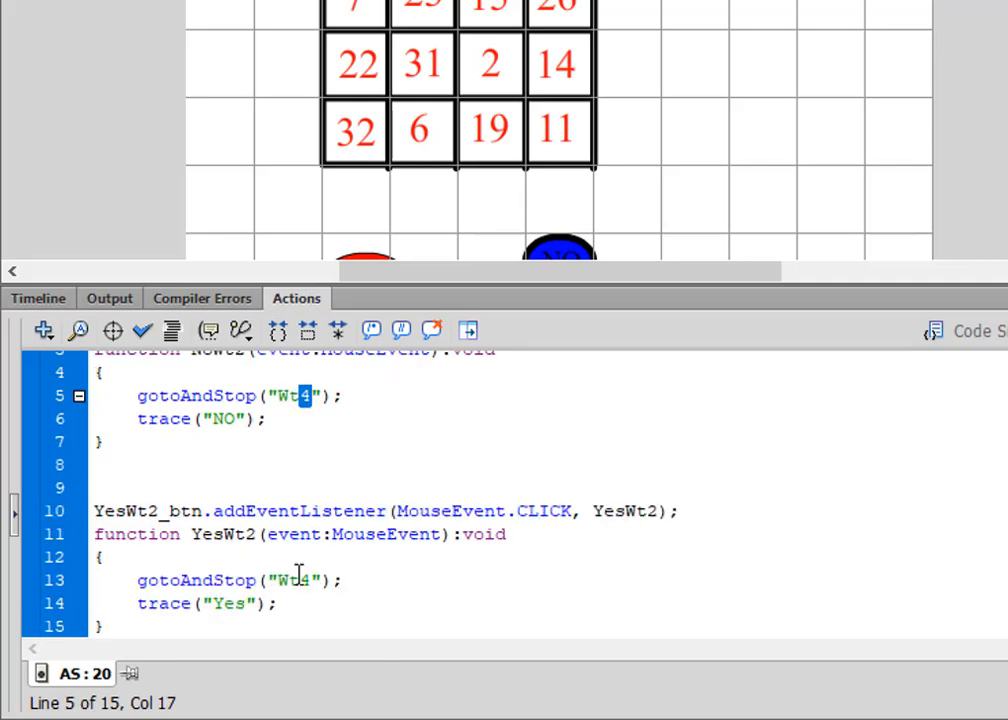
Step: Open the script of frame 30 on the AS layer, above the Wt4 label
left_click(52, 300)
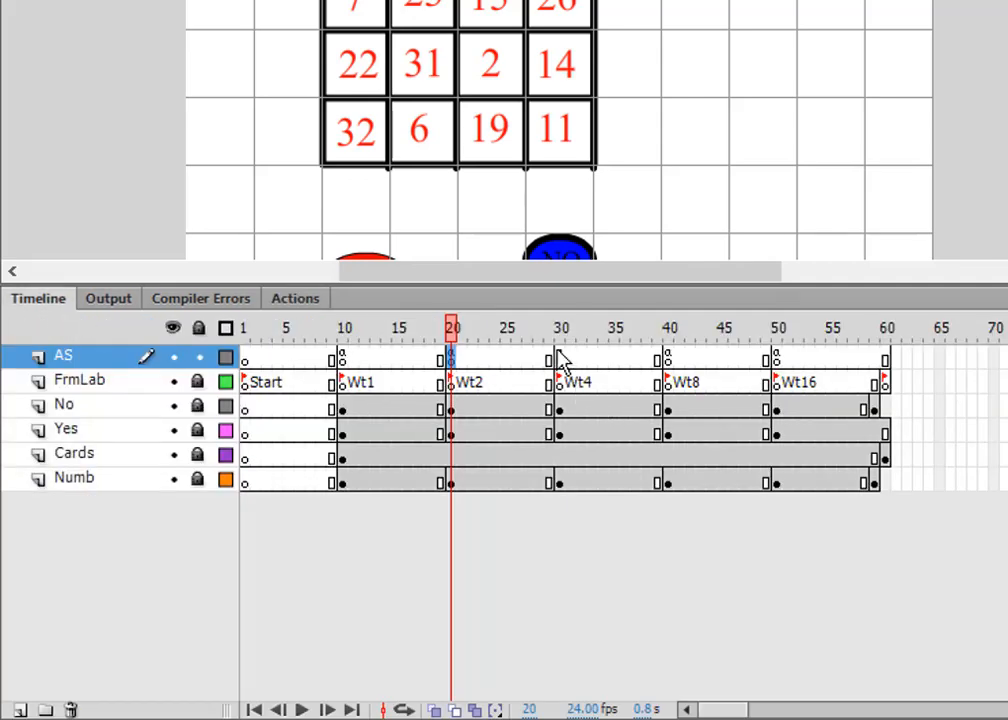
left_click(560, 358)
left_click(301, 302)
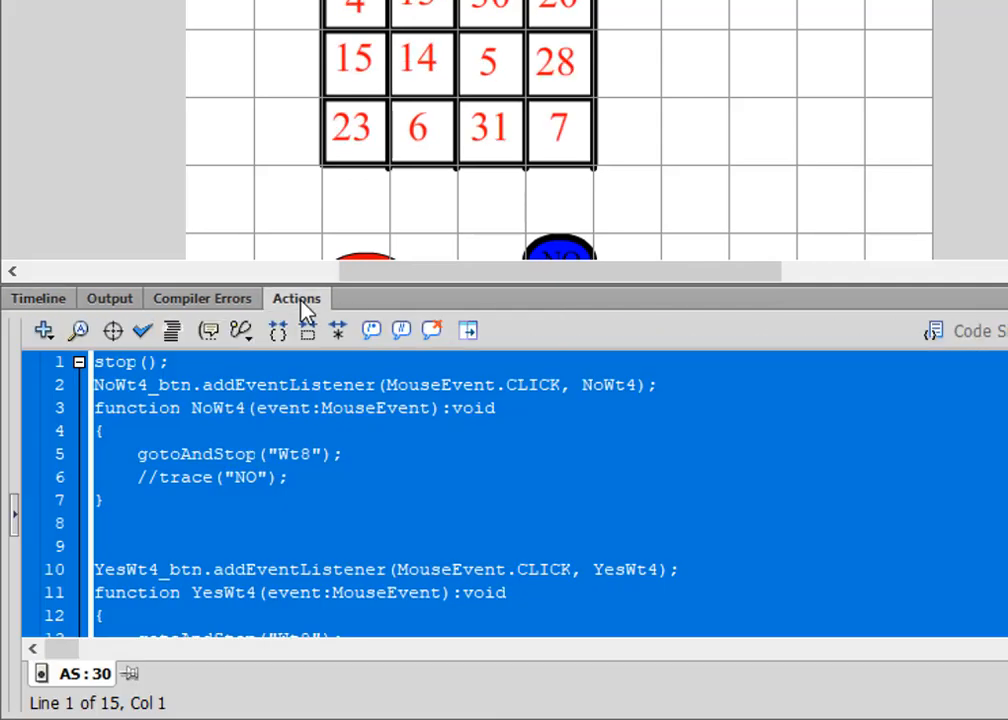
Step: Review the script of frame 30 on the AS layer, checking the Wt4 button name against the NO handler's gotoAndStop target
left_click(345, 410)
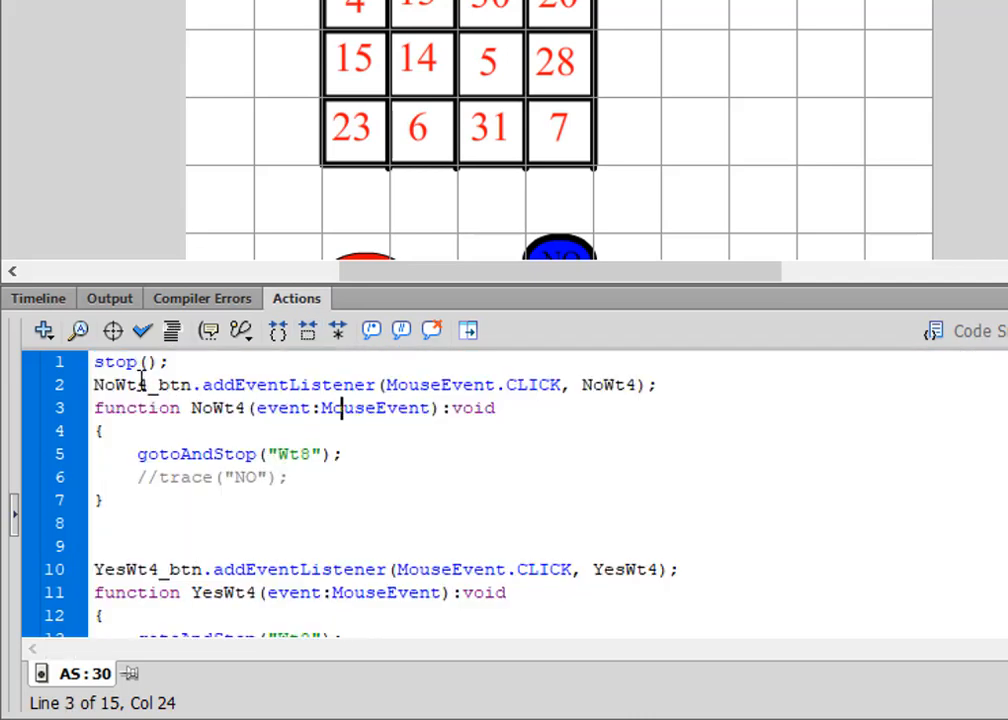
left_click_drag(148, 385, 137, 385)
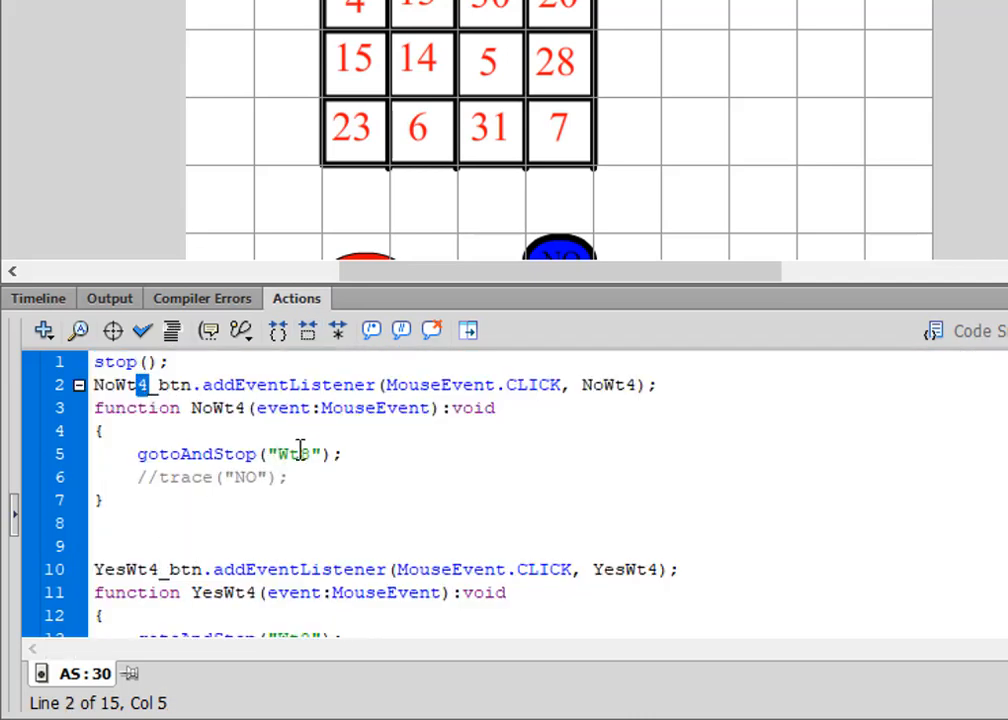
left_click_drag(313, 455, 303, 455)
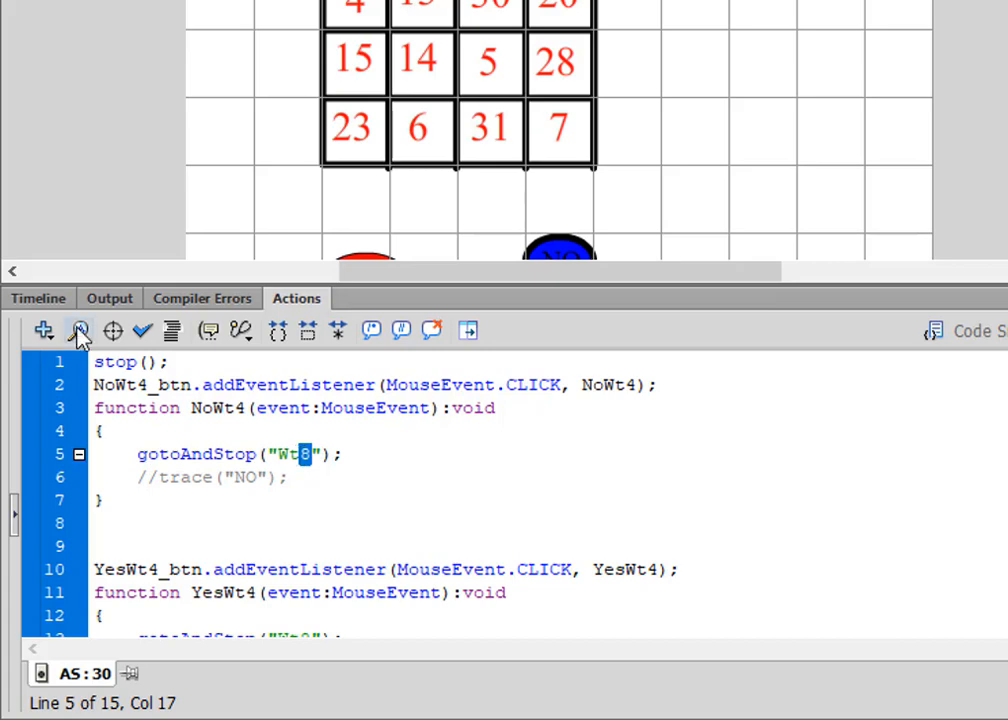
Step: Open the script of frame 40 on the AS layer, above the Wt8 label, and check the NO handler's gotoAndStop target
left_click(50, 302)
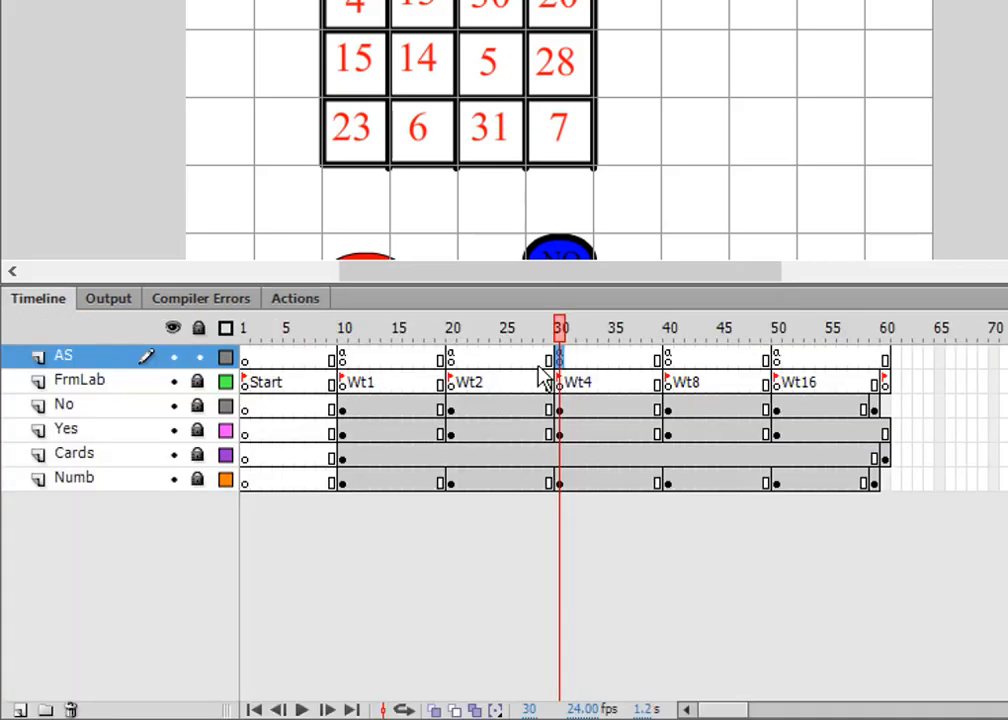
left_click(668, 357)
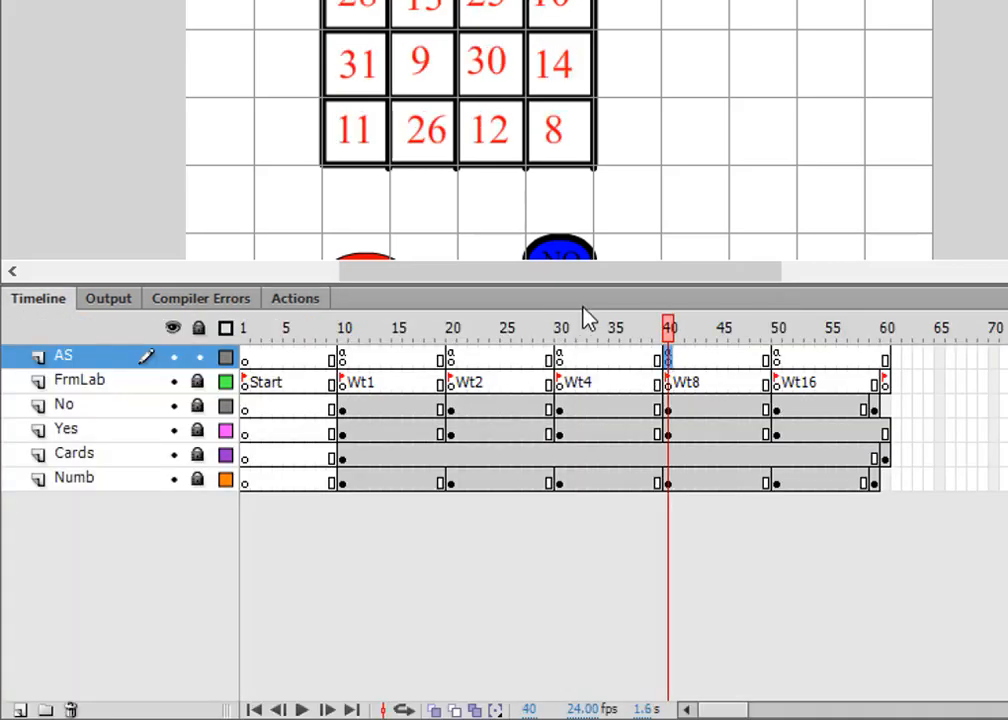
left_click(316, 300)
left_click(303, 408)
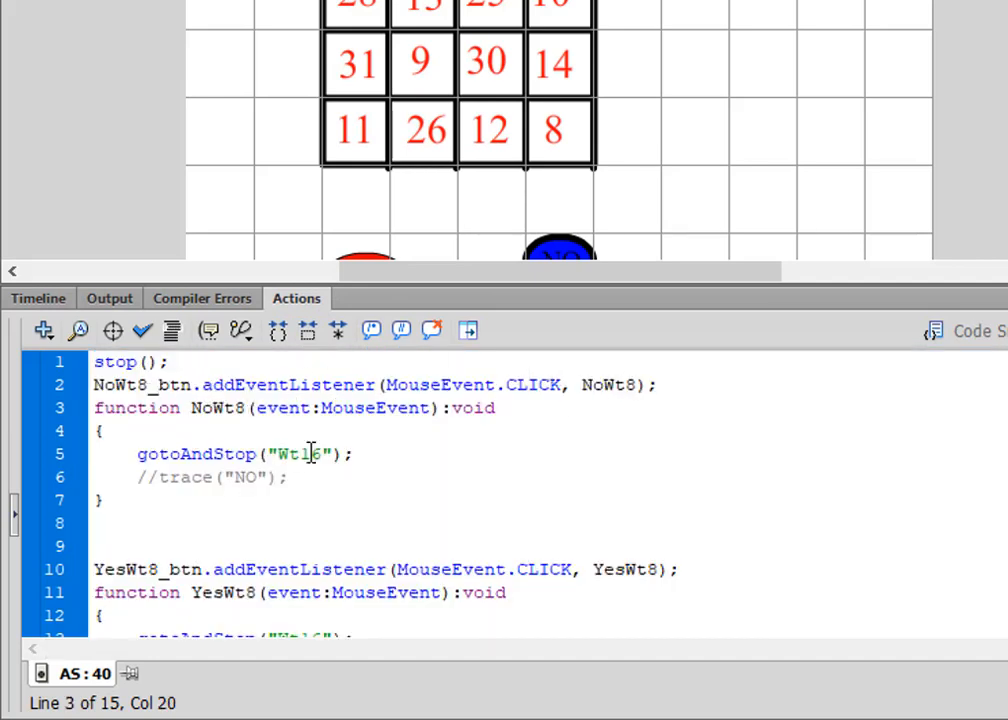
left_click_drag(322, 454, 303, 454)
Step: Open the script of frame 50 on the AS layer, above the Wt16 label, and check the NoWt16 function name and its gotoAndStop target
left_click(40, 303)
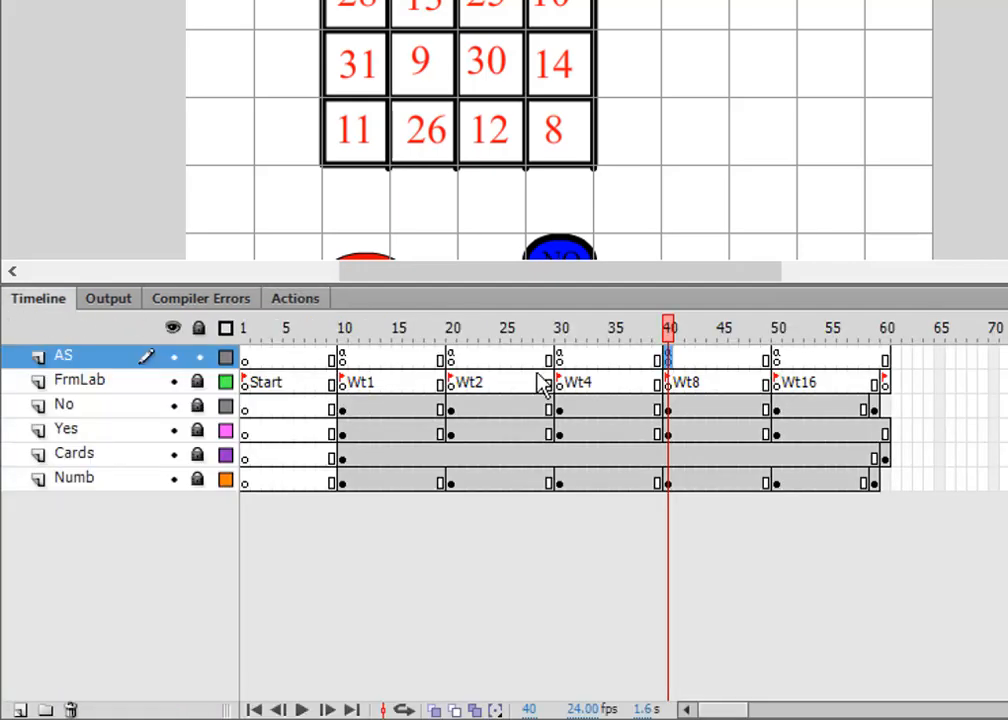
left_click(781, 362)
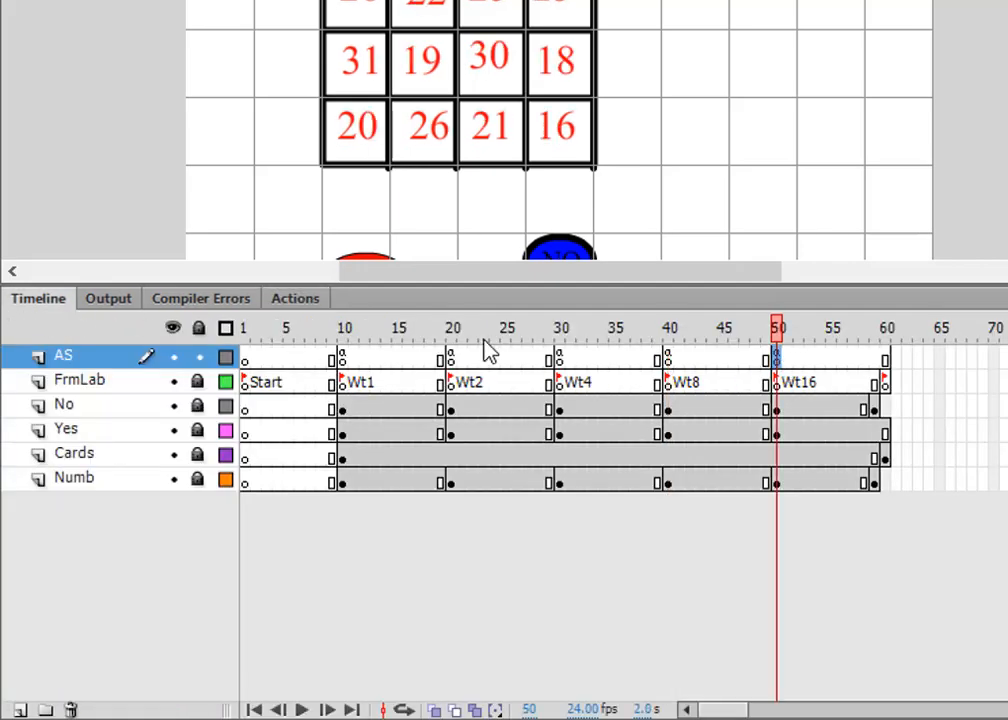
left_click(314, 302)
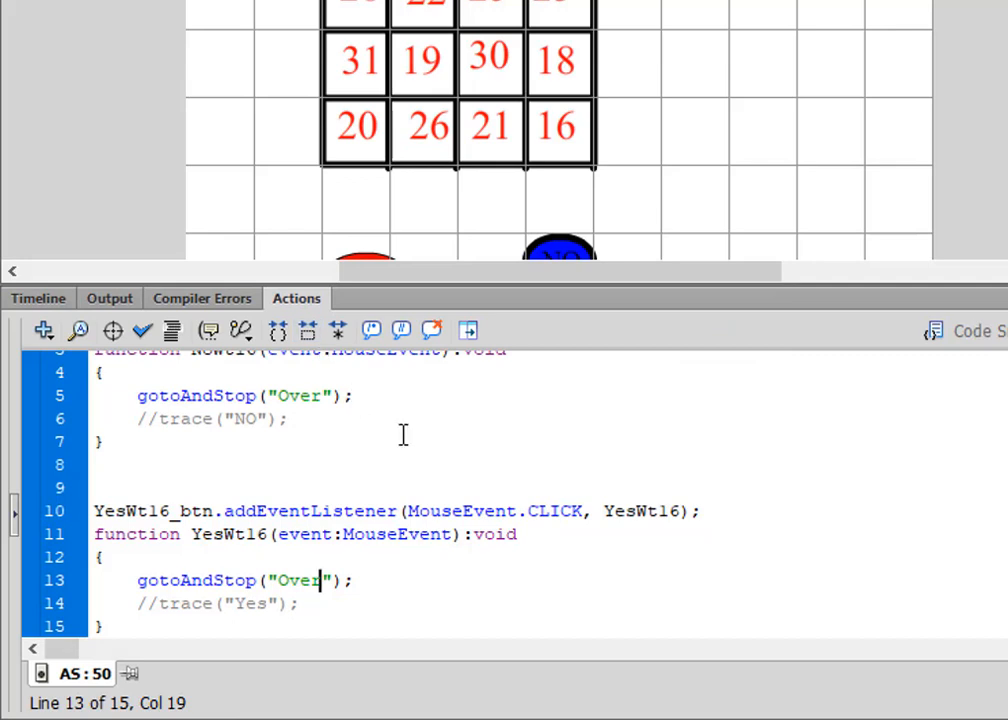
scroll(290, 416, "up", 1)
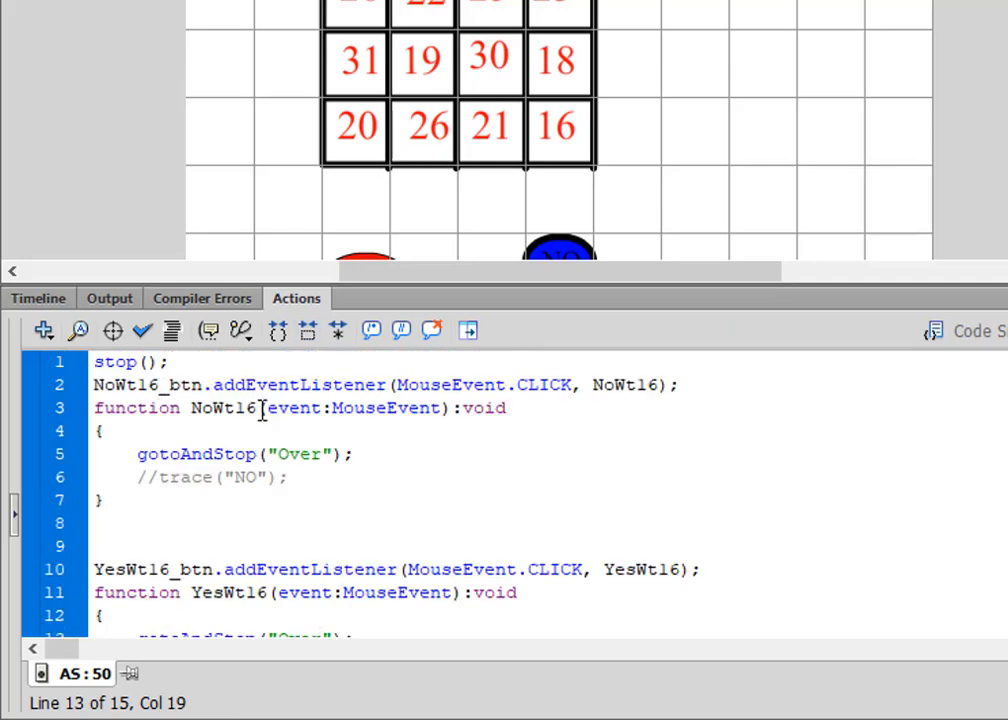
left_click_drag(257, 407, 247, 407)
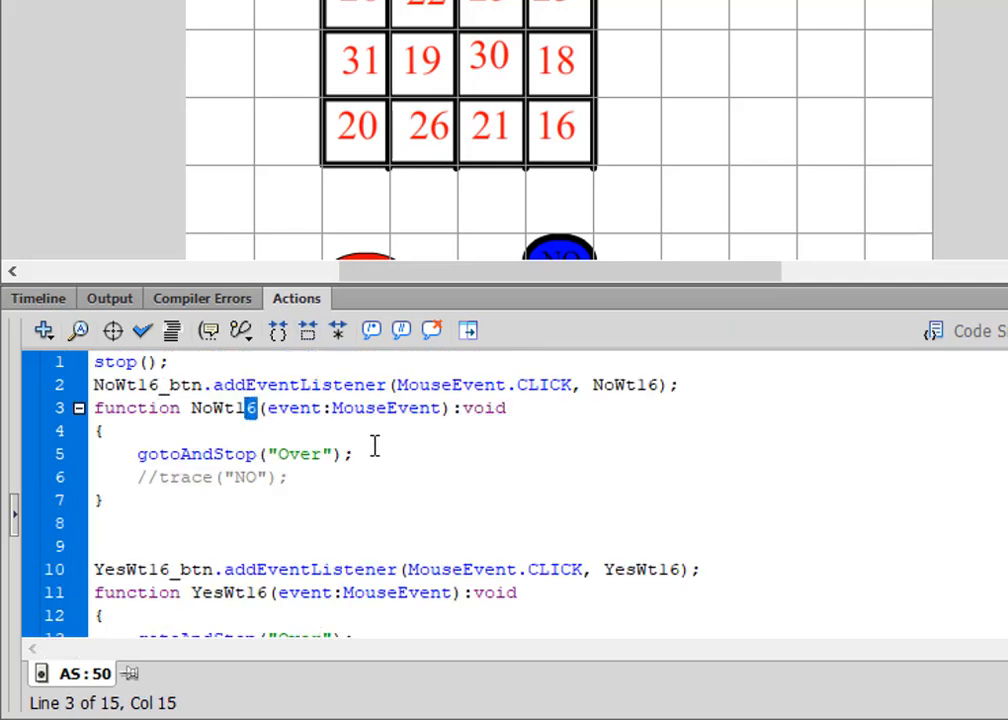
left_click_drag(323, 454, 278, 454)
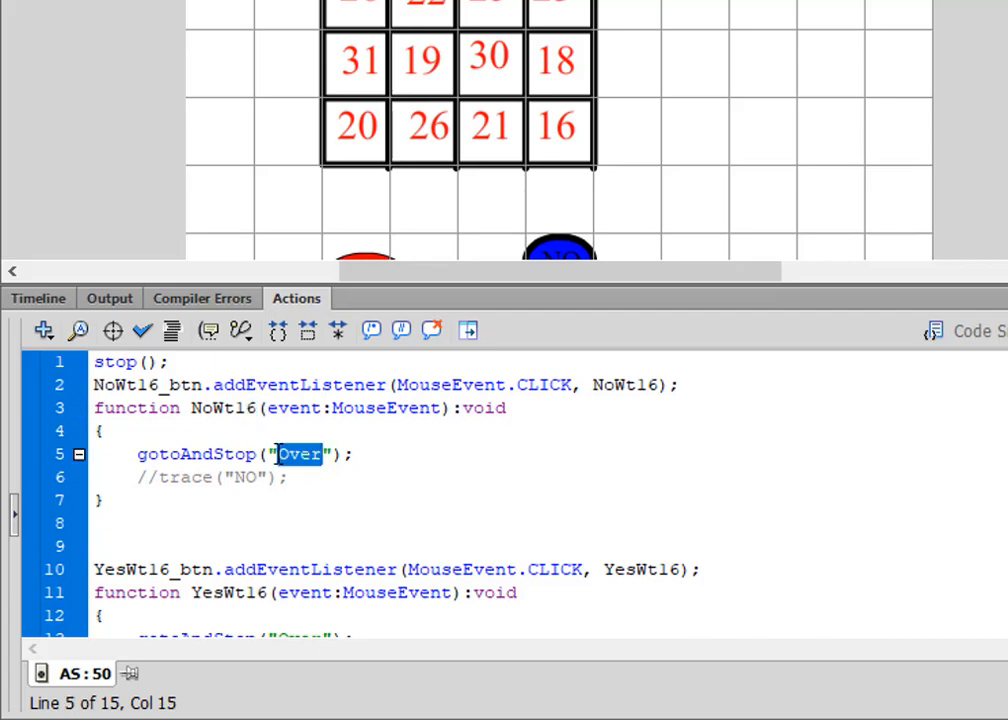
left_click(436, 497)
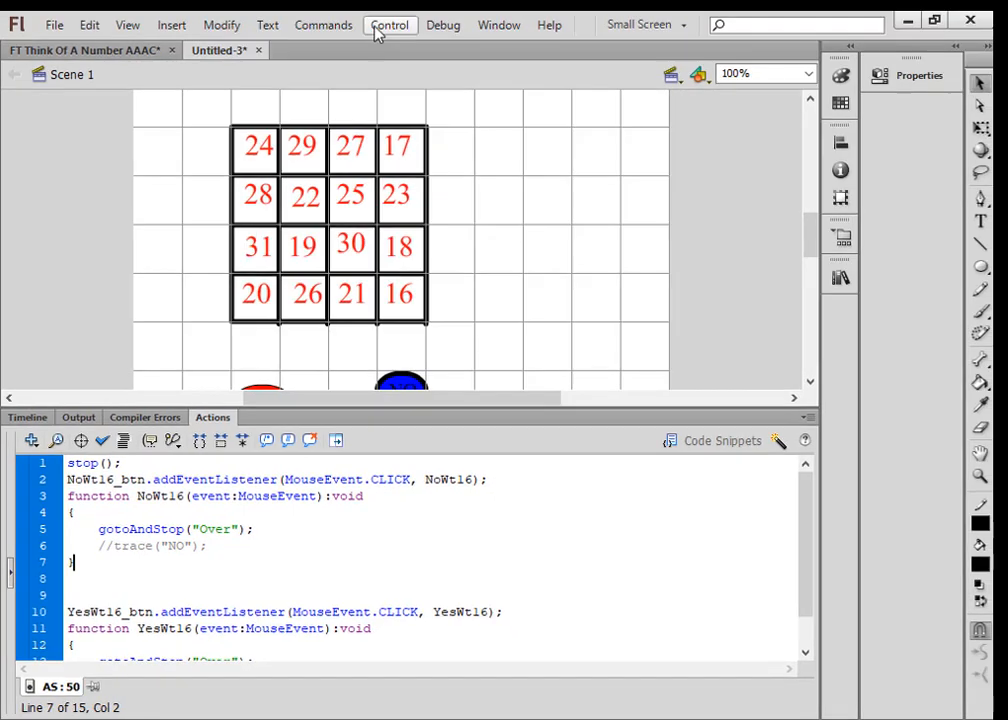
Step: Test the movie, answering YES on all five cards through to the end frame, and close the preview
left_click(386, 25)
mouse_move(389, 169)
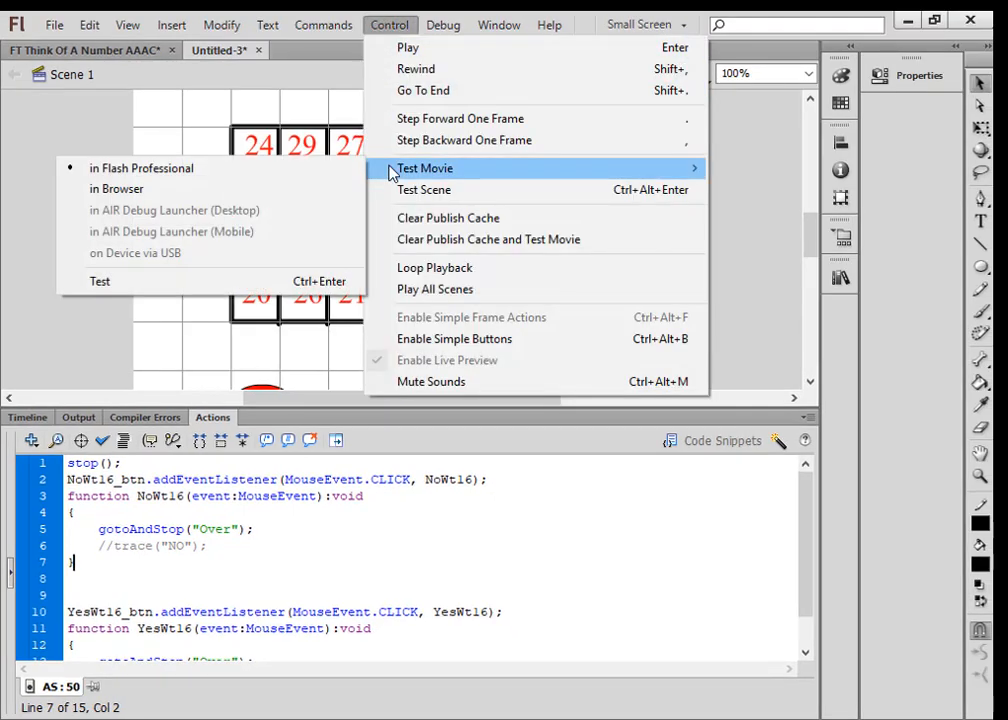
left_click(276, 281)
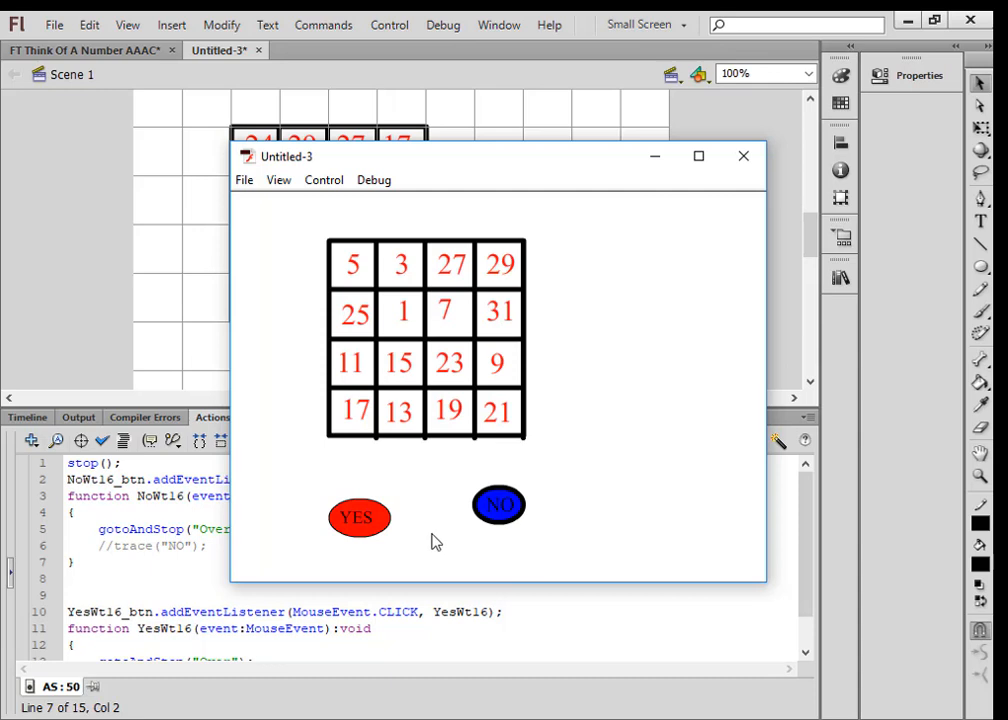
left_click(366, 516)
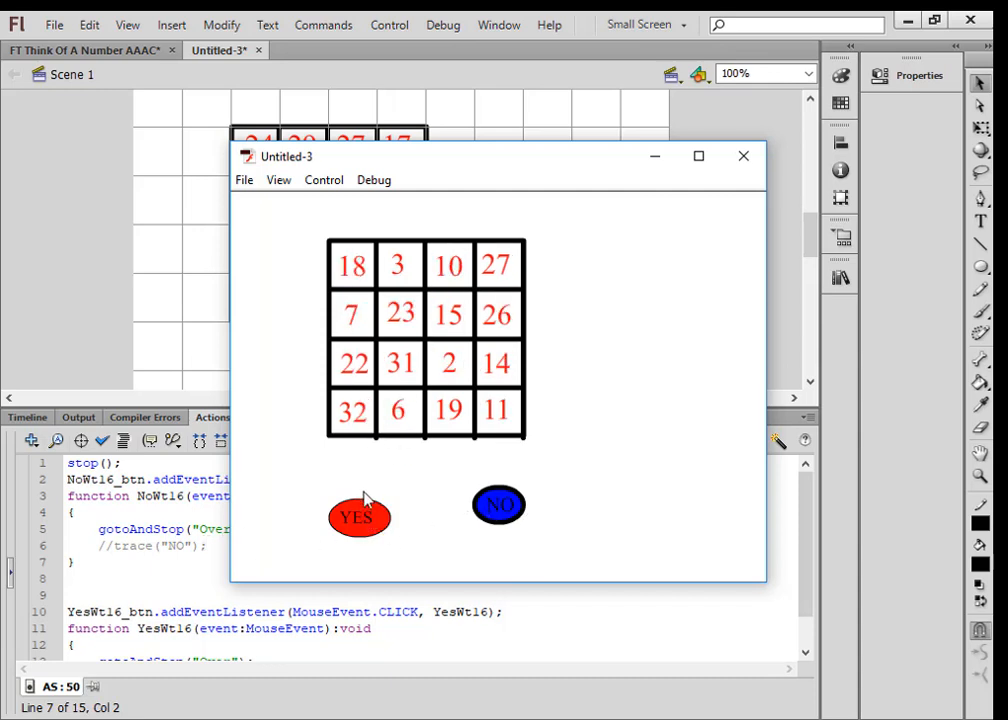
left_click(357, 519)
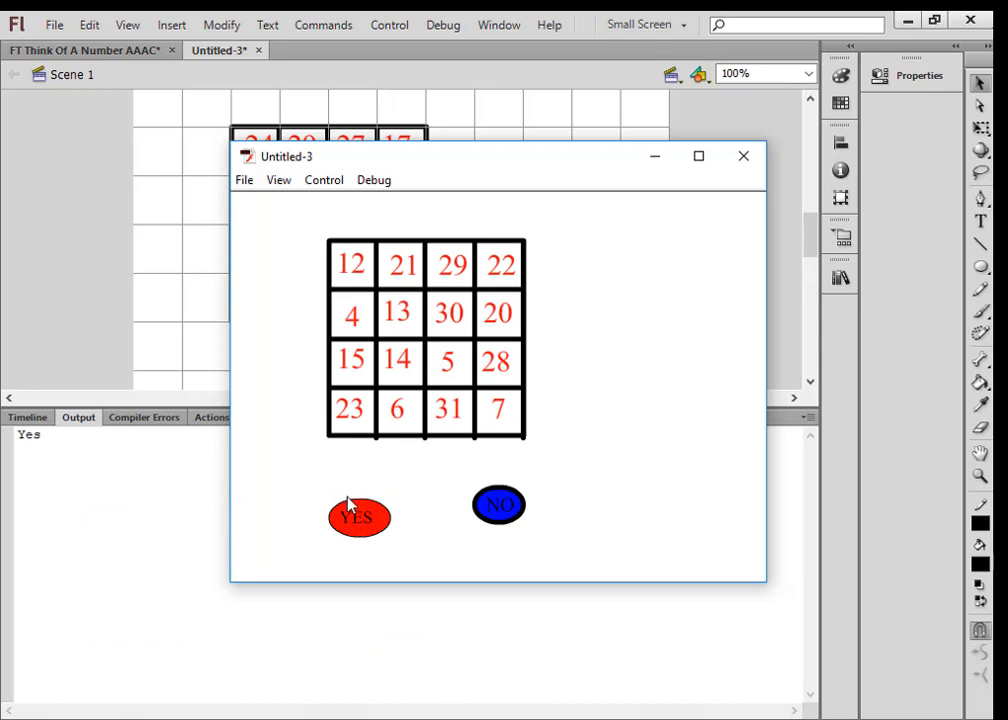
left_click(362, 522)
left_click(362, 522)
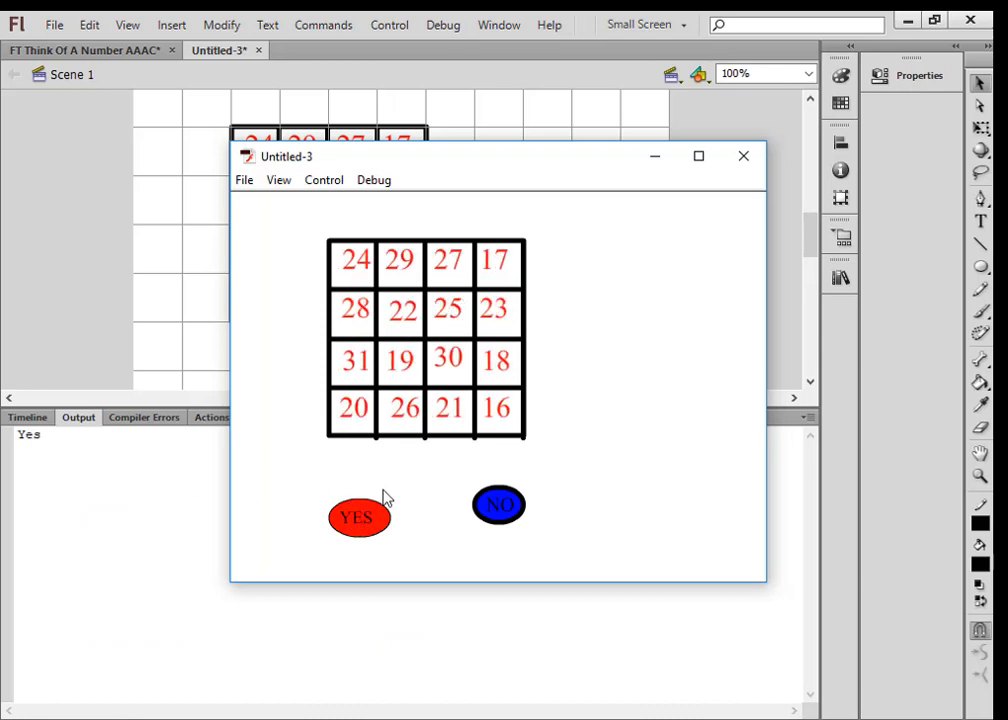
left_click(360, 520)
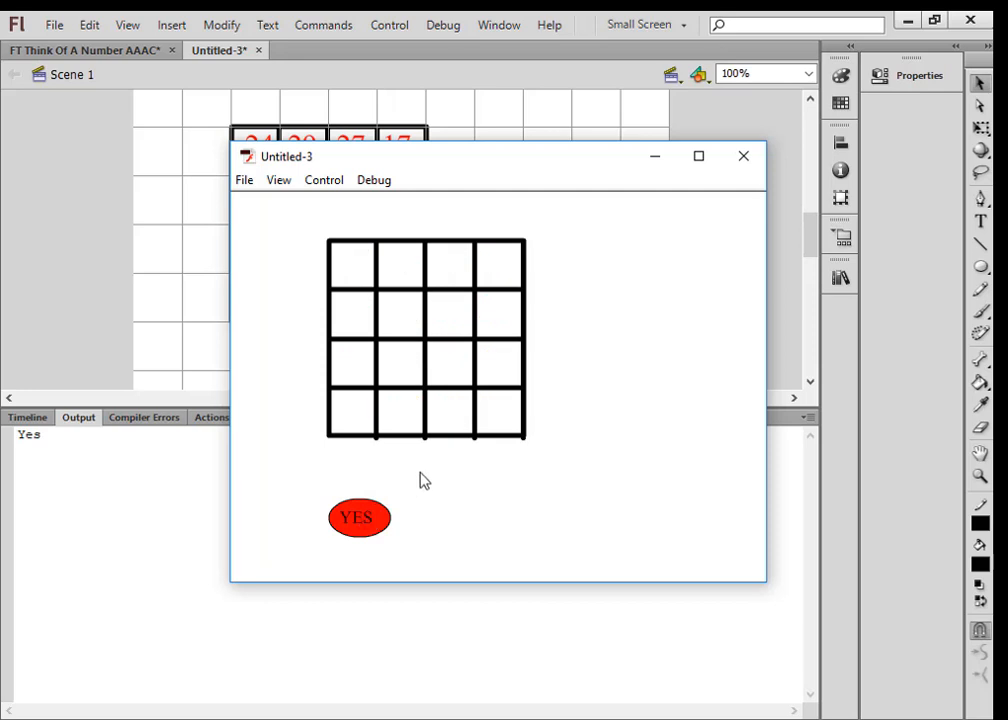
left_click(743, 156)
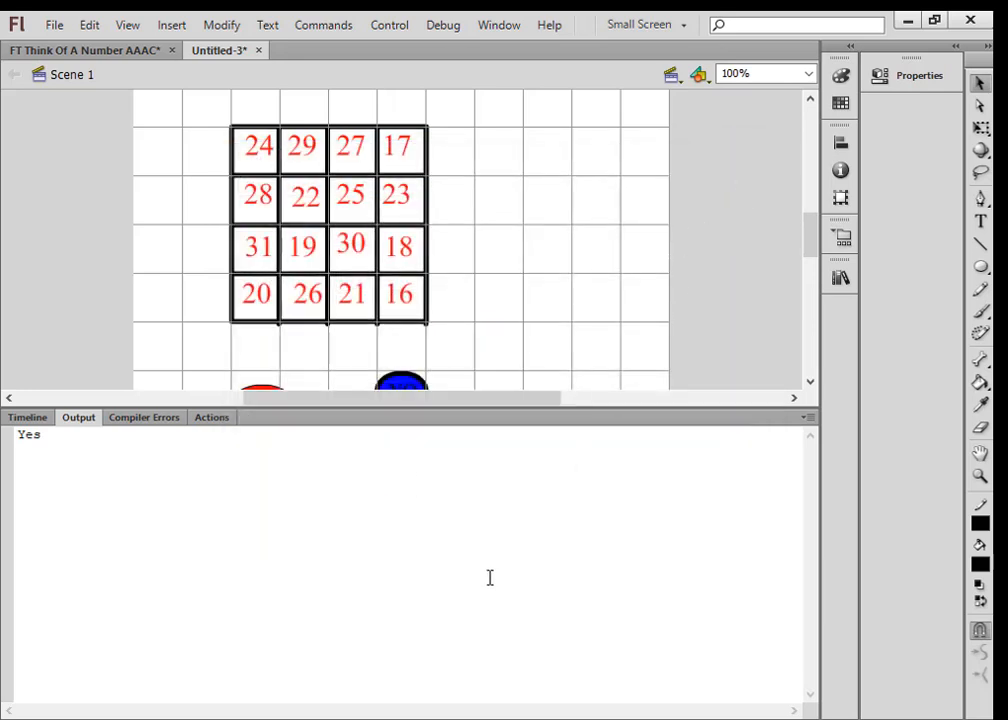